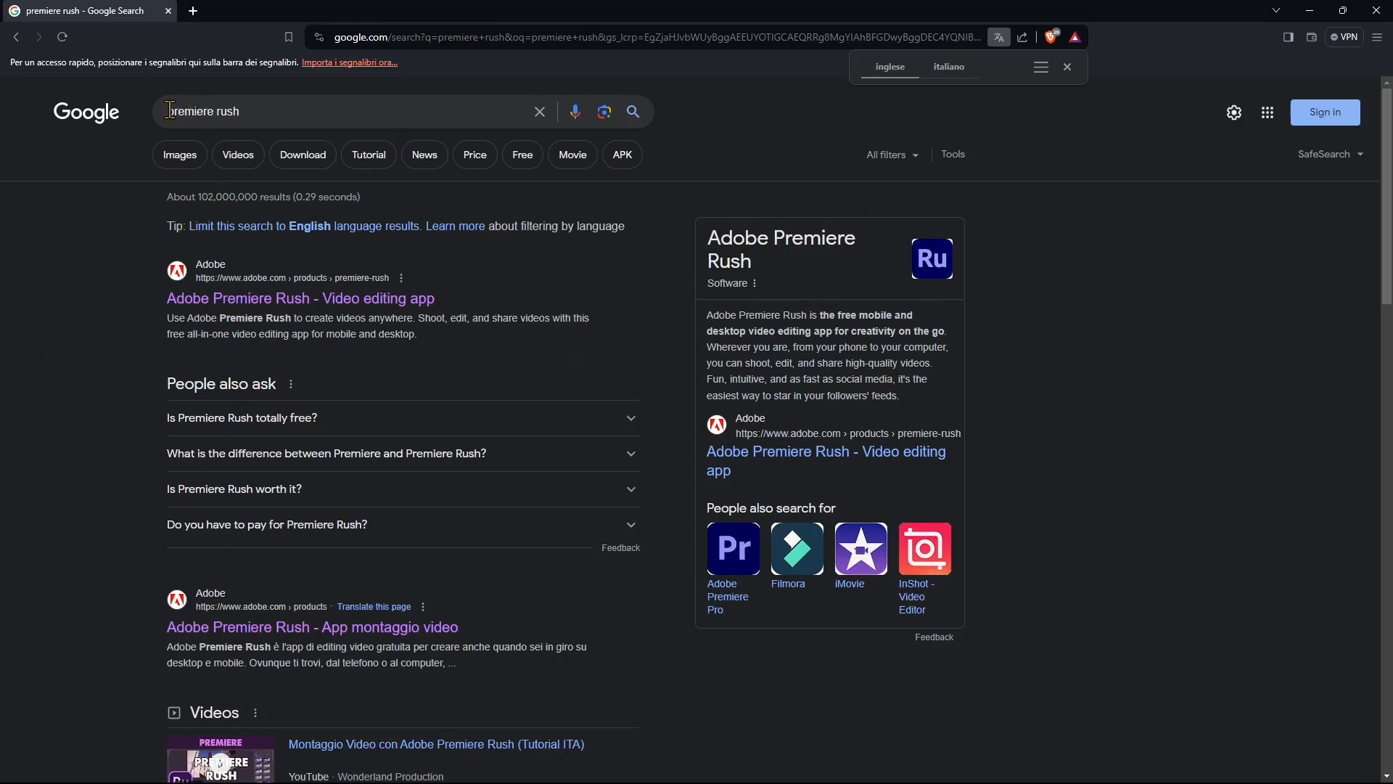
# Open Adobe's Premiere Rush product page from the "premiere rush" search results and stay on the United States site
pyautogui.moveTo(173, 111); pyautogui.dragTo(174, 133)
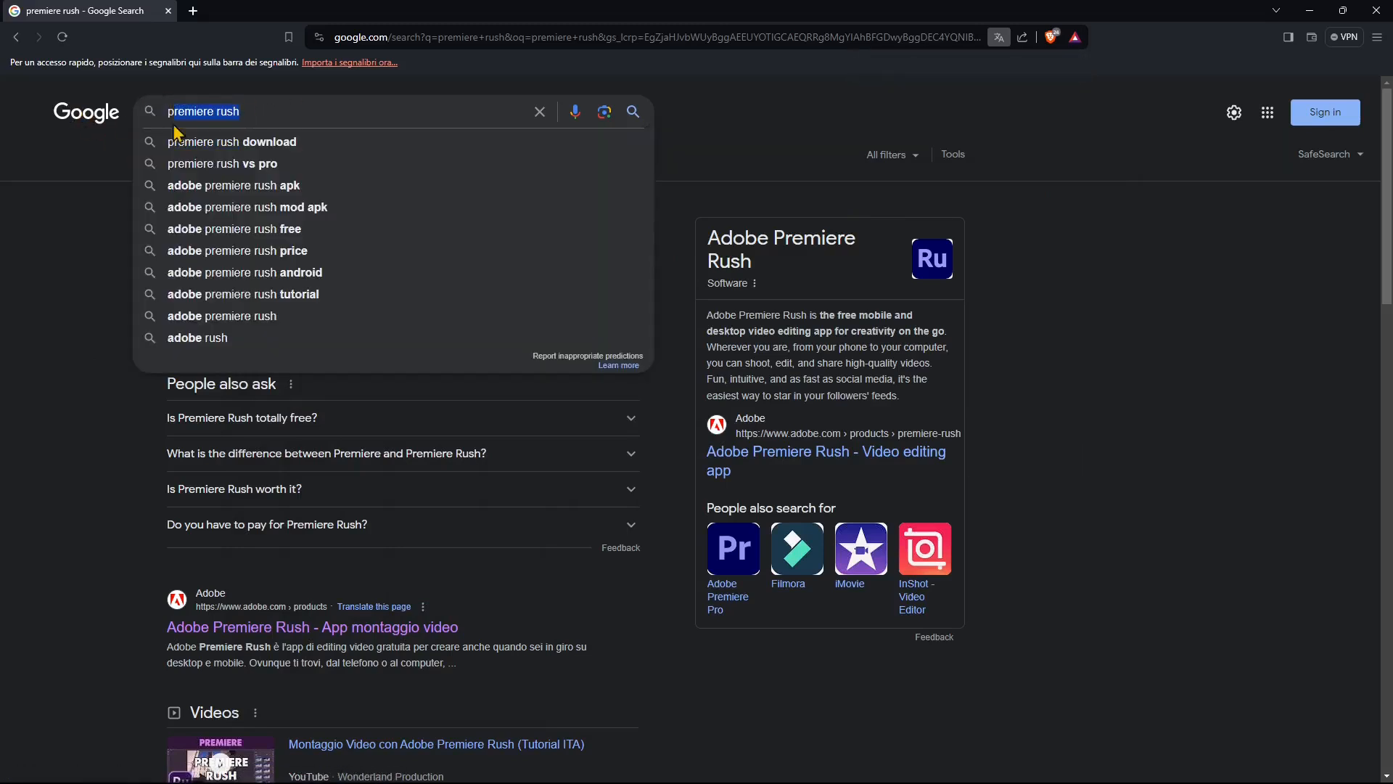
pyautogui.click(260, 373)
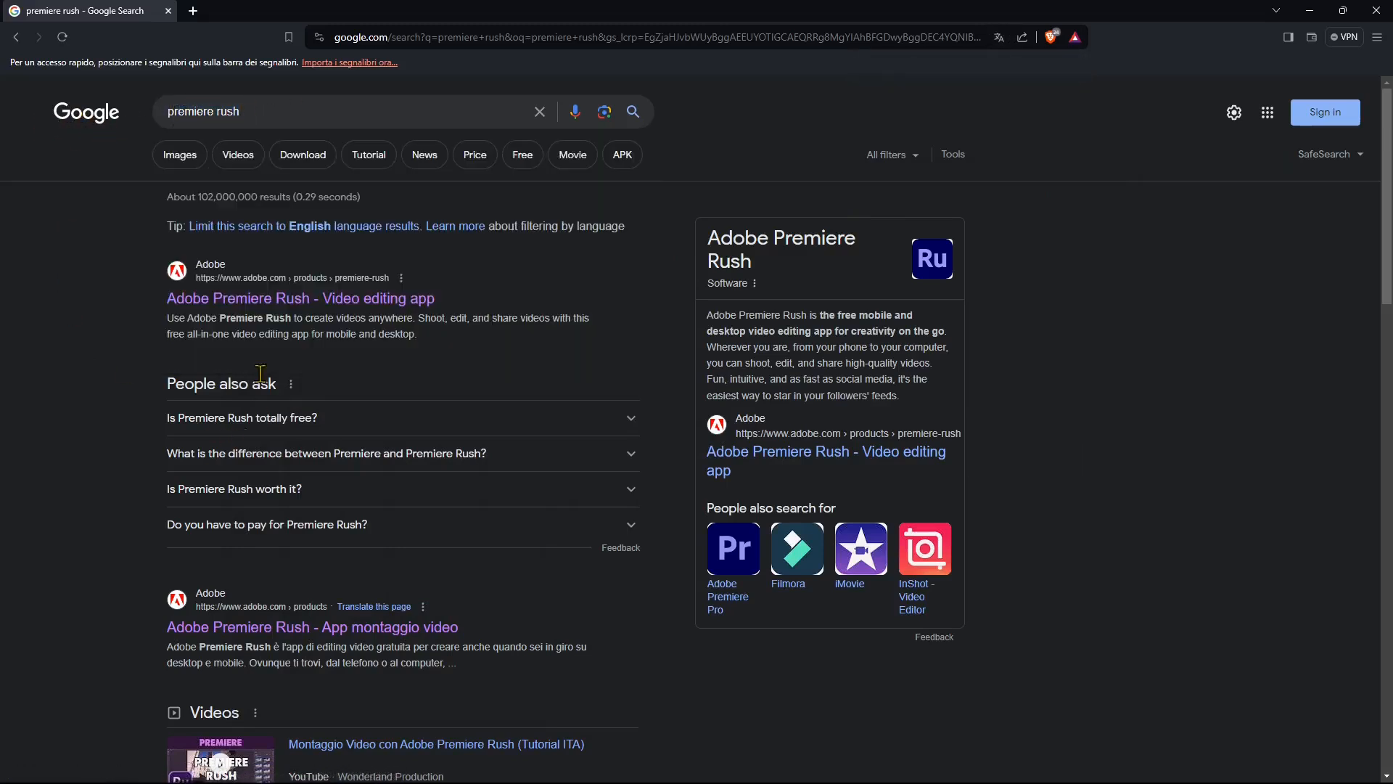
pyautogui.click(241, 299)
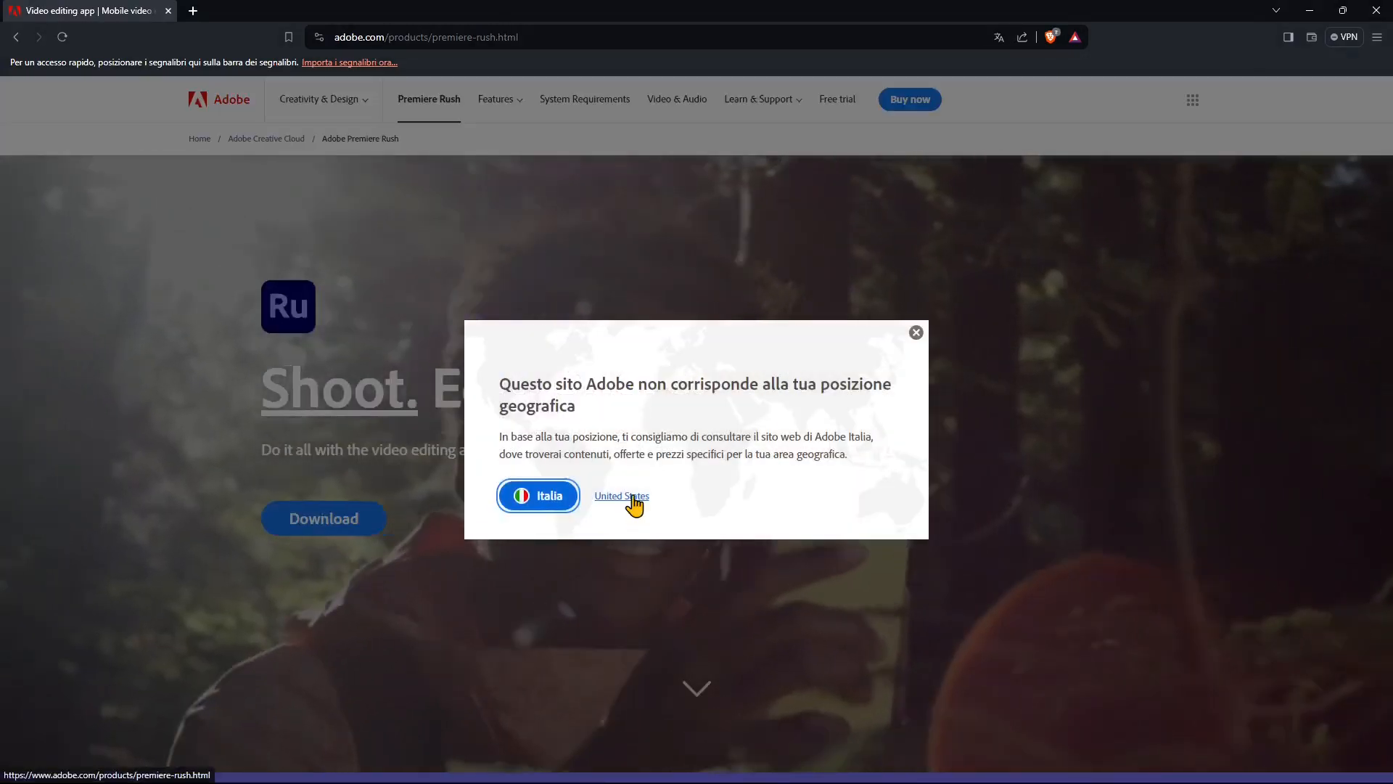
pyautogui.click(625, 579)
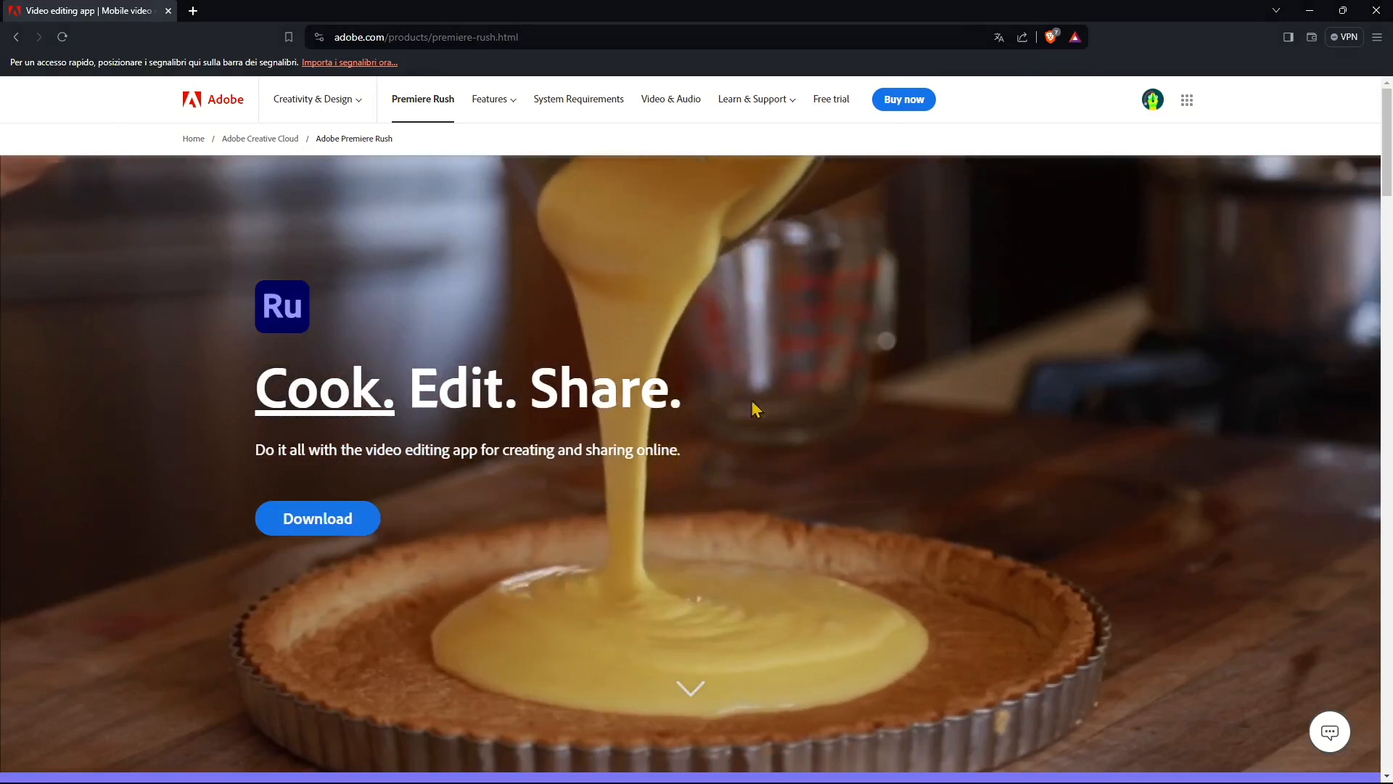
# Examine the Premiere Rush page's supported devices, editing features and the Starter and Adobe Express plan options
pyautogui.scroll(-1, 563, 410)
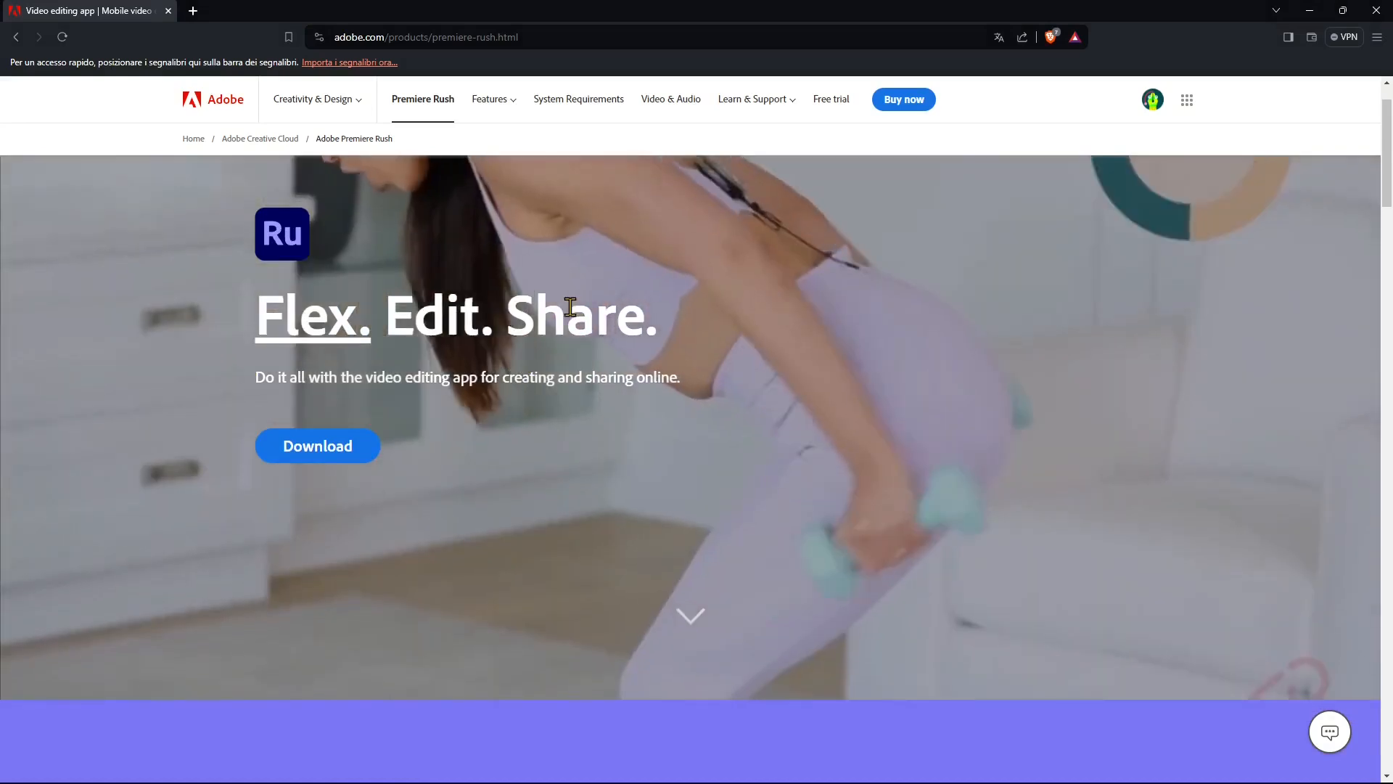
pyautogui.scroll(-6, 606, 541)
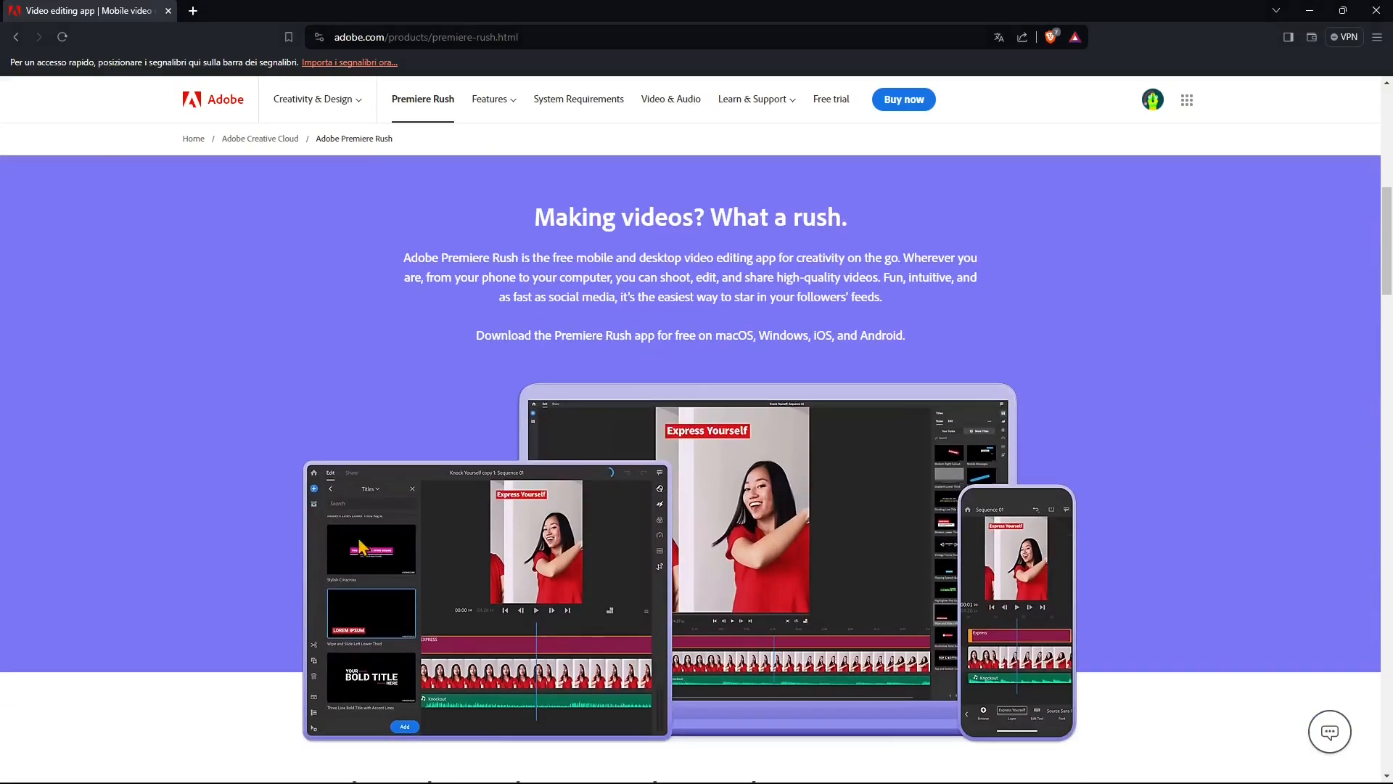
pyautogui.scroll(-2, 504, 335)
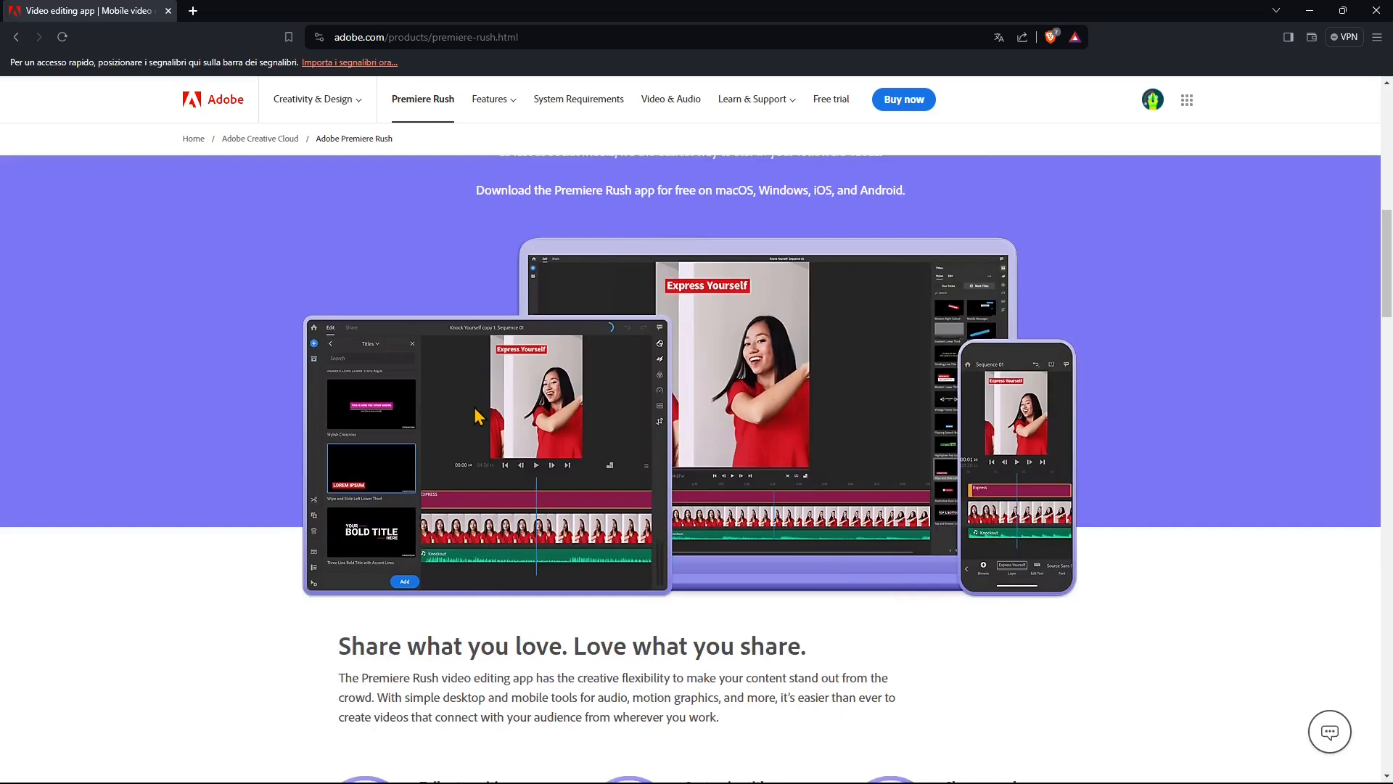
pyautogui.scroll(-1, 508, 431)
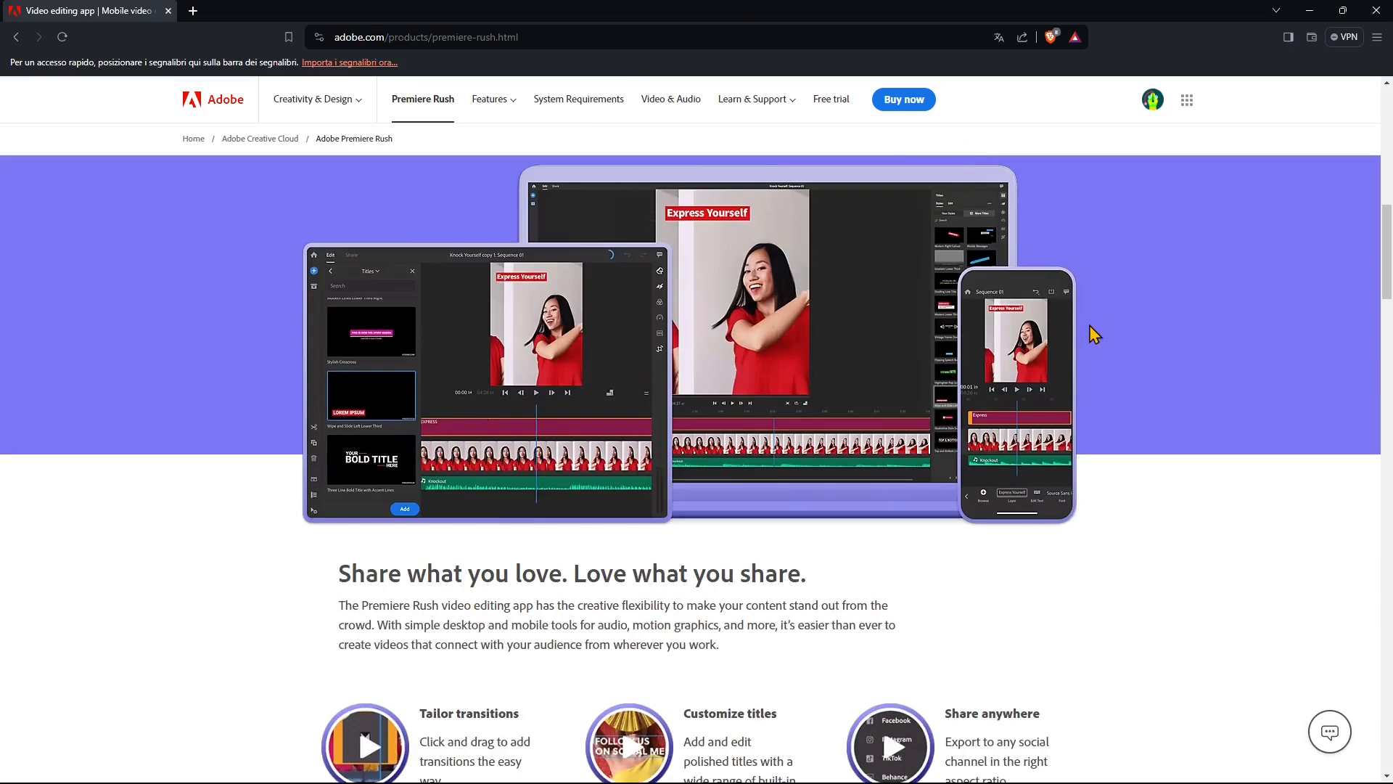
pyautogui.scroll(-4, 595, 502)
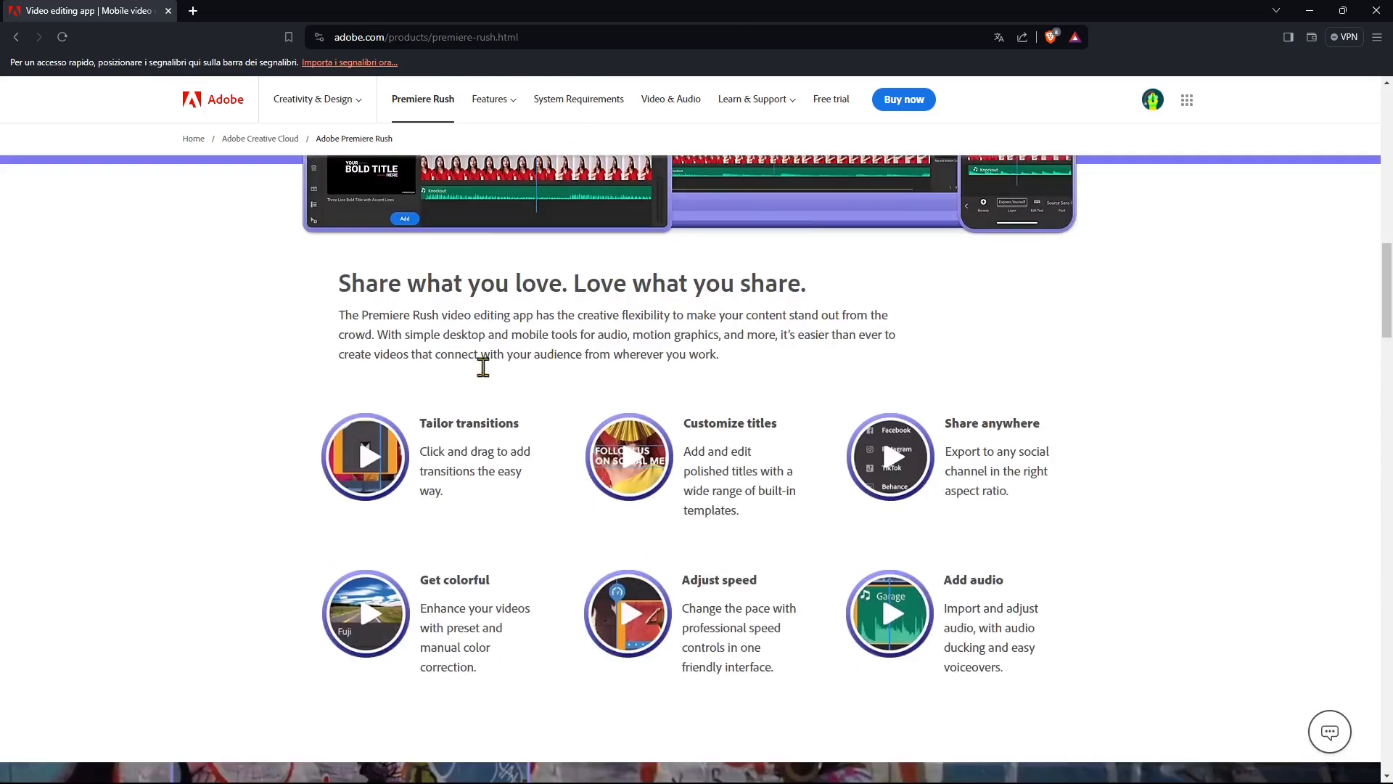
pyautogui.scroll(-1, 379, 399)
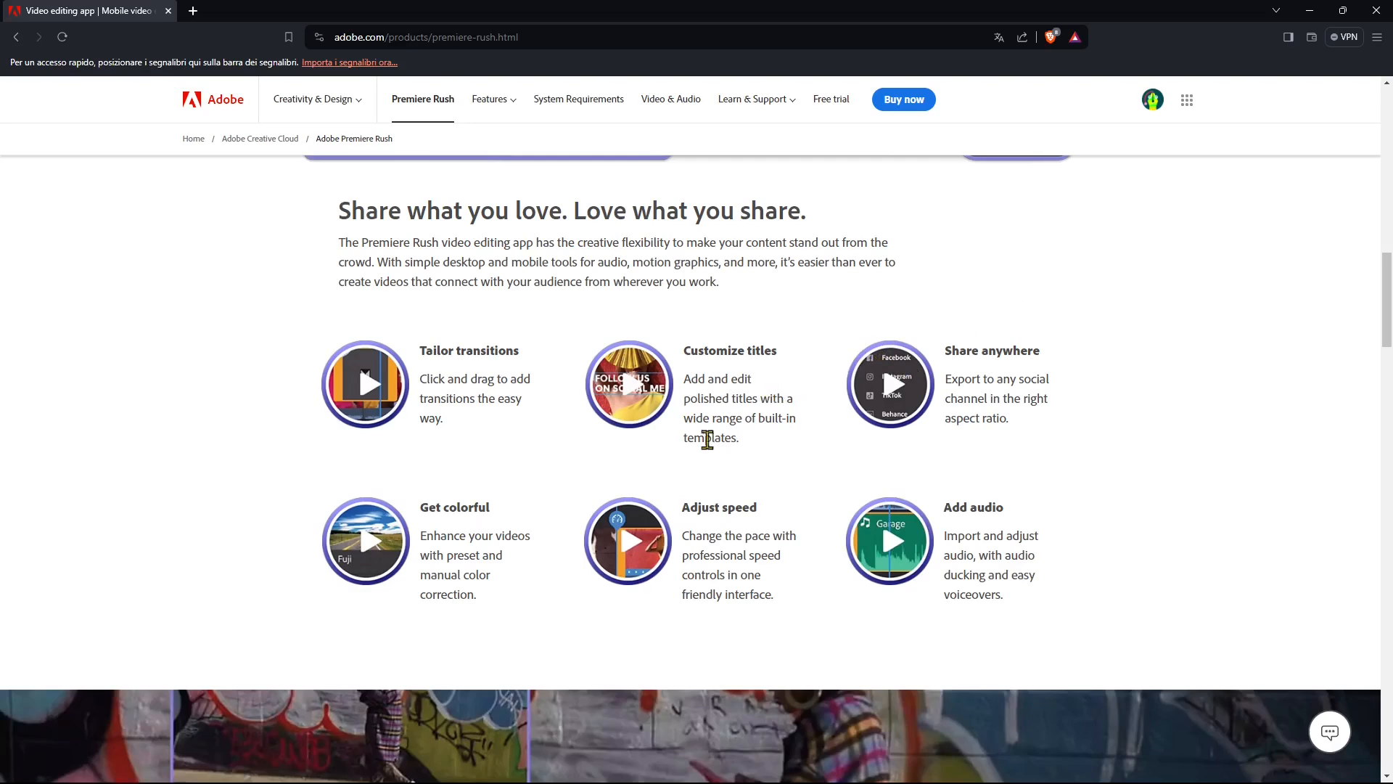
pyautogui.scroll(-3, 769, 511)
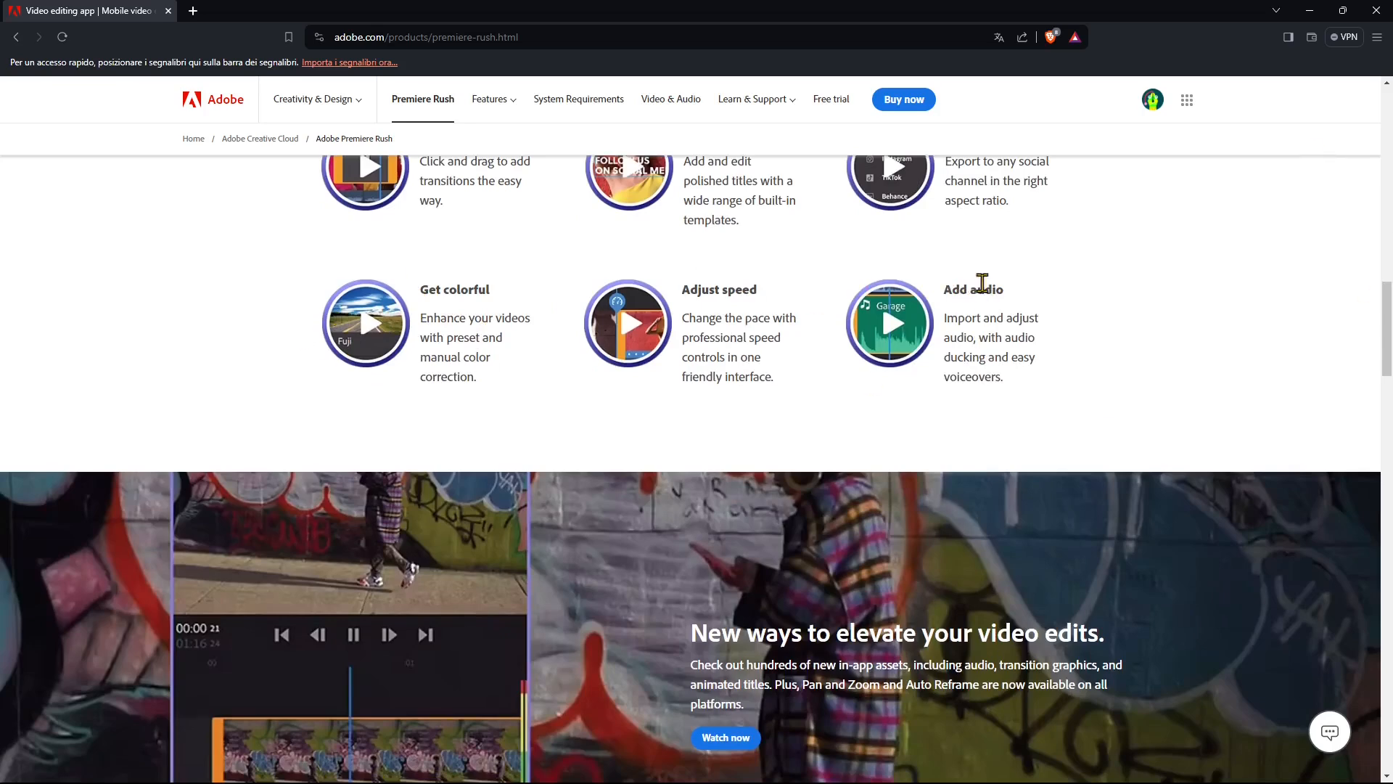
pyautogui.scroll(-5, 508, 383)
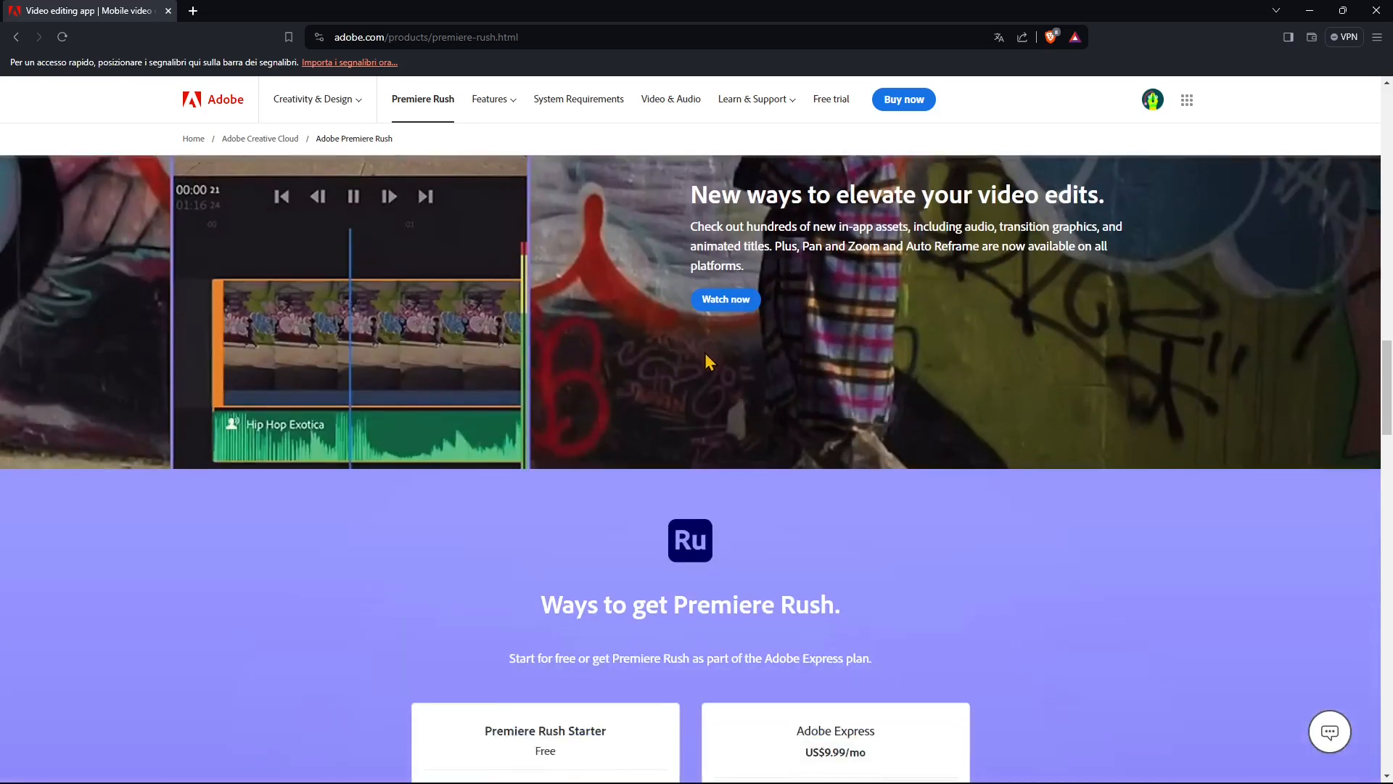
pyautogui.scroll(-5, 704, 363)
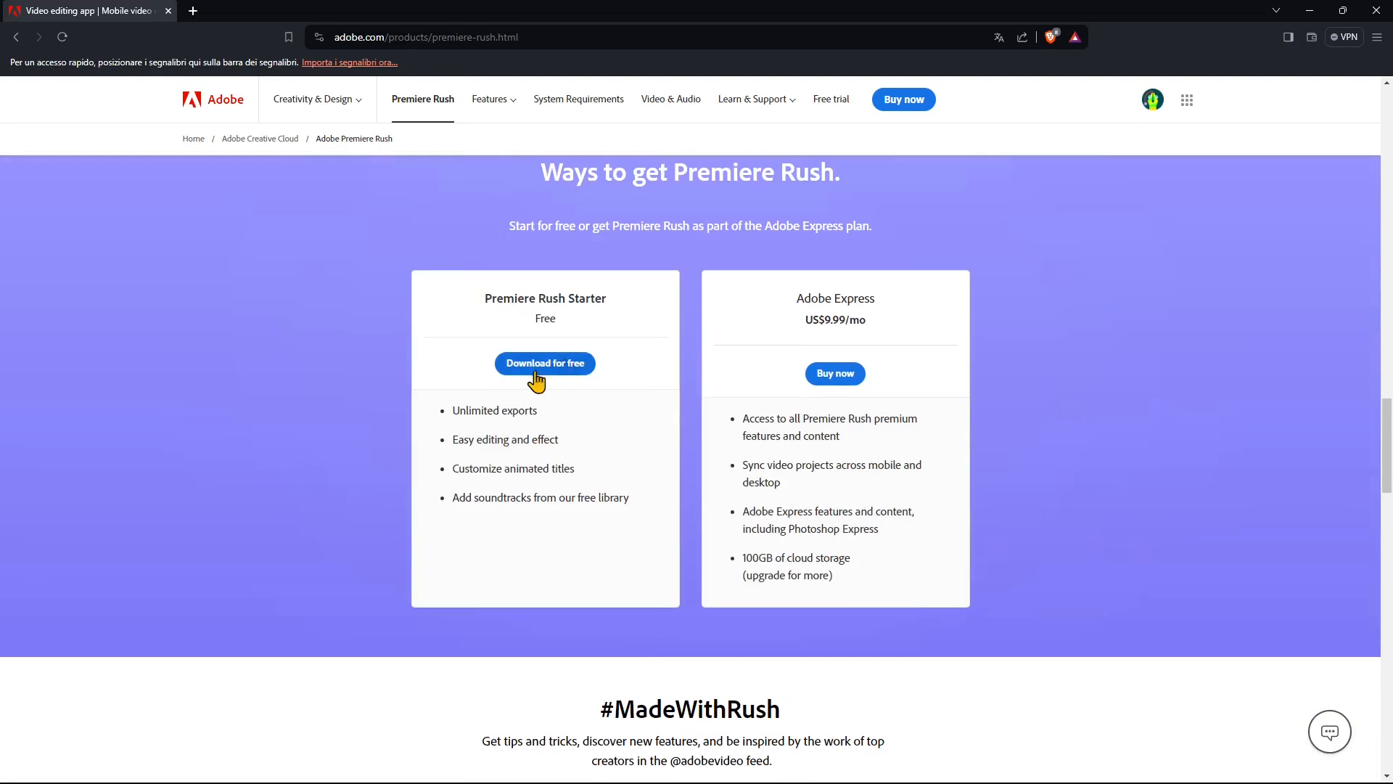
pyautogui.scroll(-4, 678, 443)
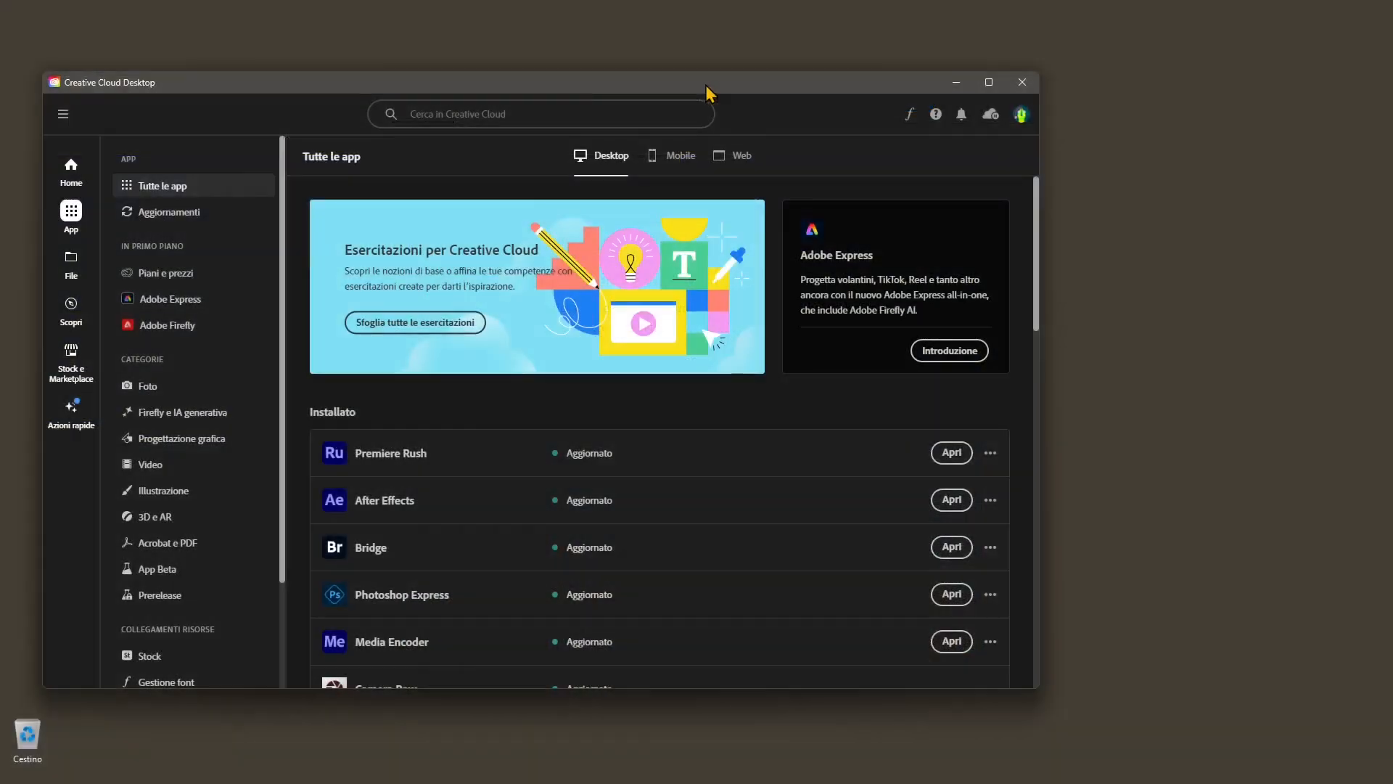
# Switch to Creative Cloud Desktop, adjust its window to view the installed apps, and close it
pyautogui.moveTo(708, 91); pyautogui.dragTo(725, 88)
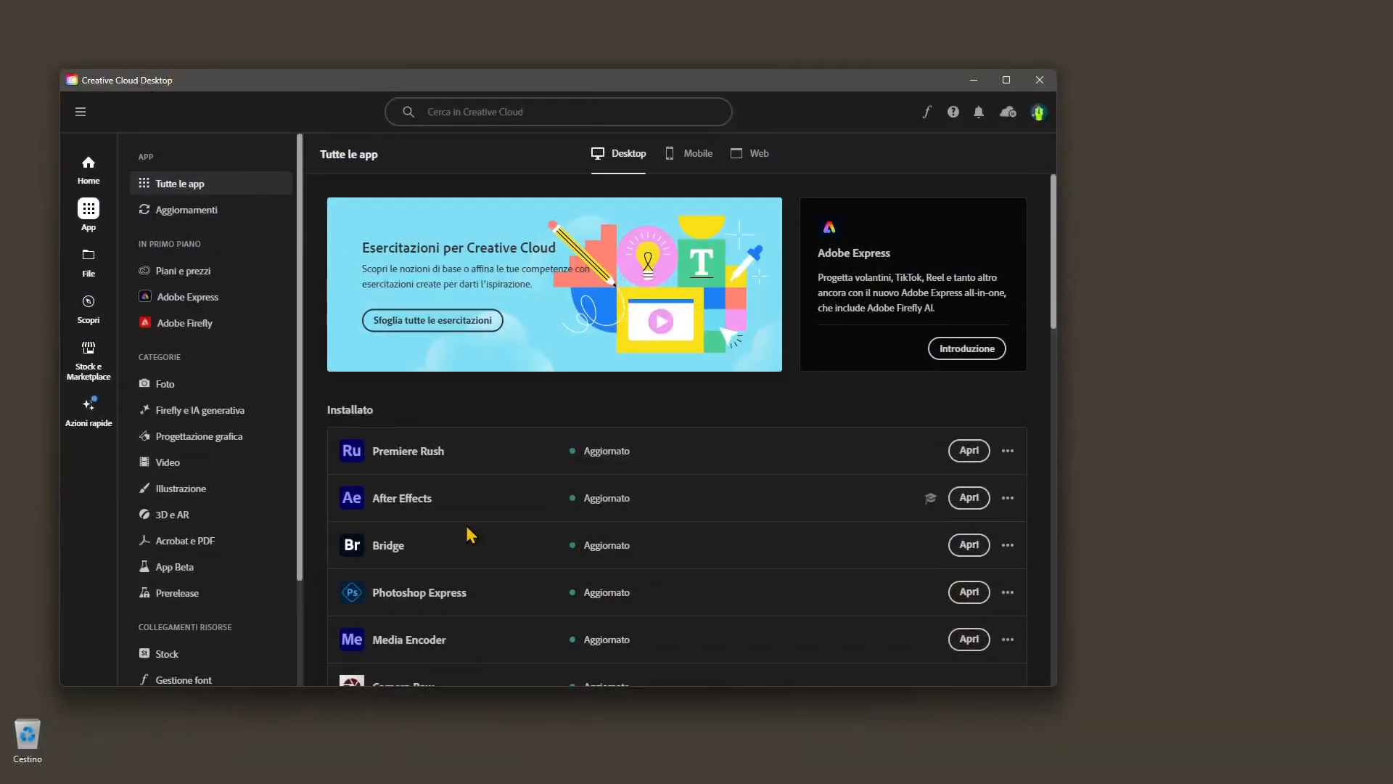
pyautogui.moveTo(1053, 688)
pyautogui.mouseDown()
pyautogui.moveTo(1055, 707)
pyautogui.moveTo(1172, 701)
pyautogui.moveTo(1041, 711)
pyautogui.mouseUp()
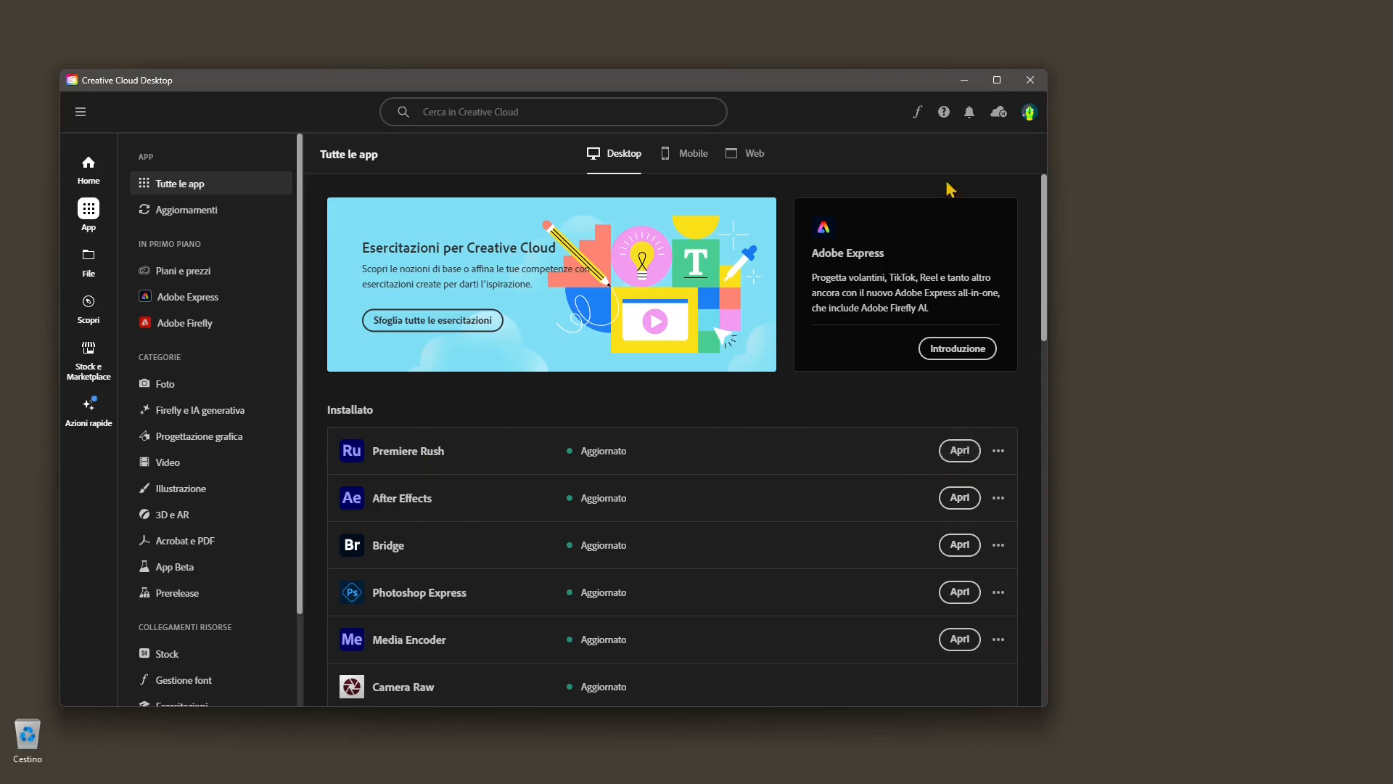
pyautogui.click(1038, 82)
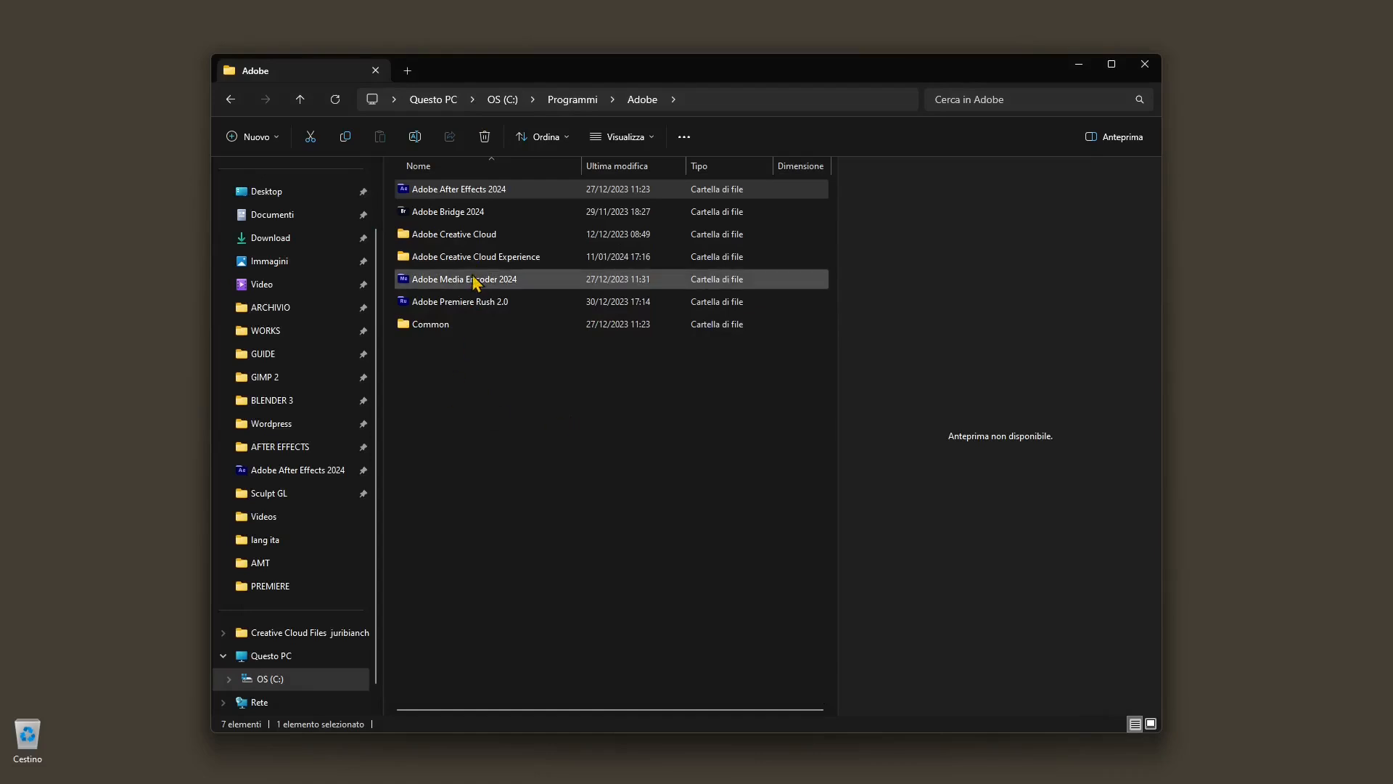
# In File Explorer, open the AMT folder inside Adobe Premiere Rush 2.0 and preview the application XML file's installedLanguages entry
pyautogui.click(465, 211)
pyautogui.click(498, 302)
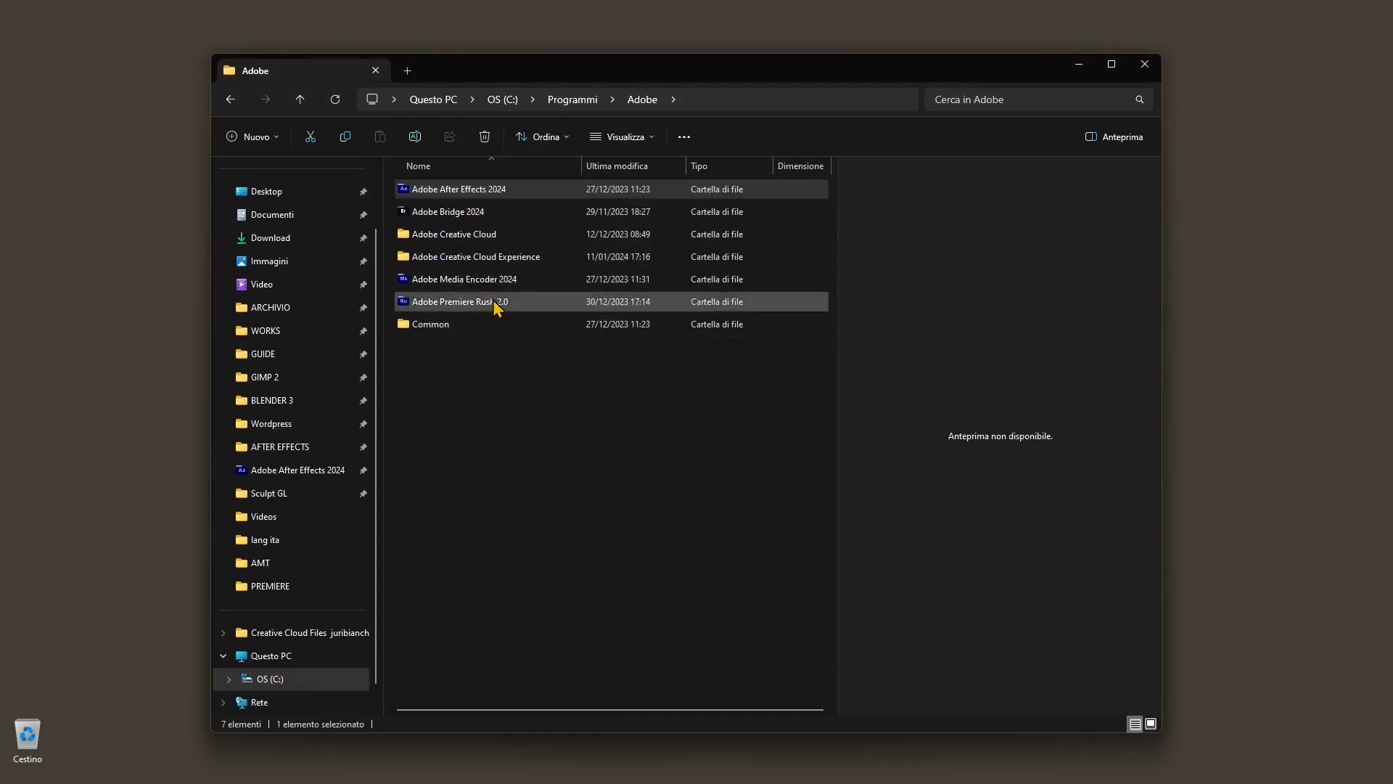
pyautogui.doubleClick(492, 305)
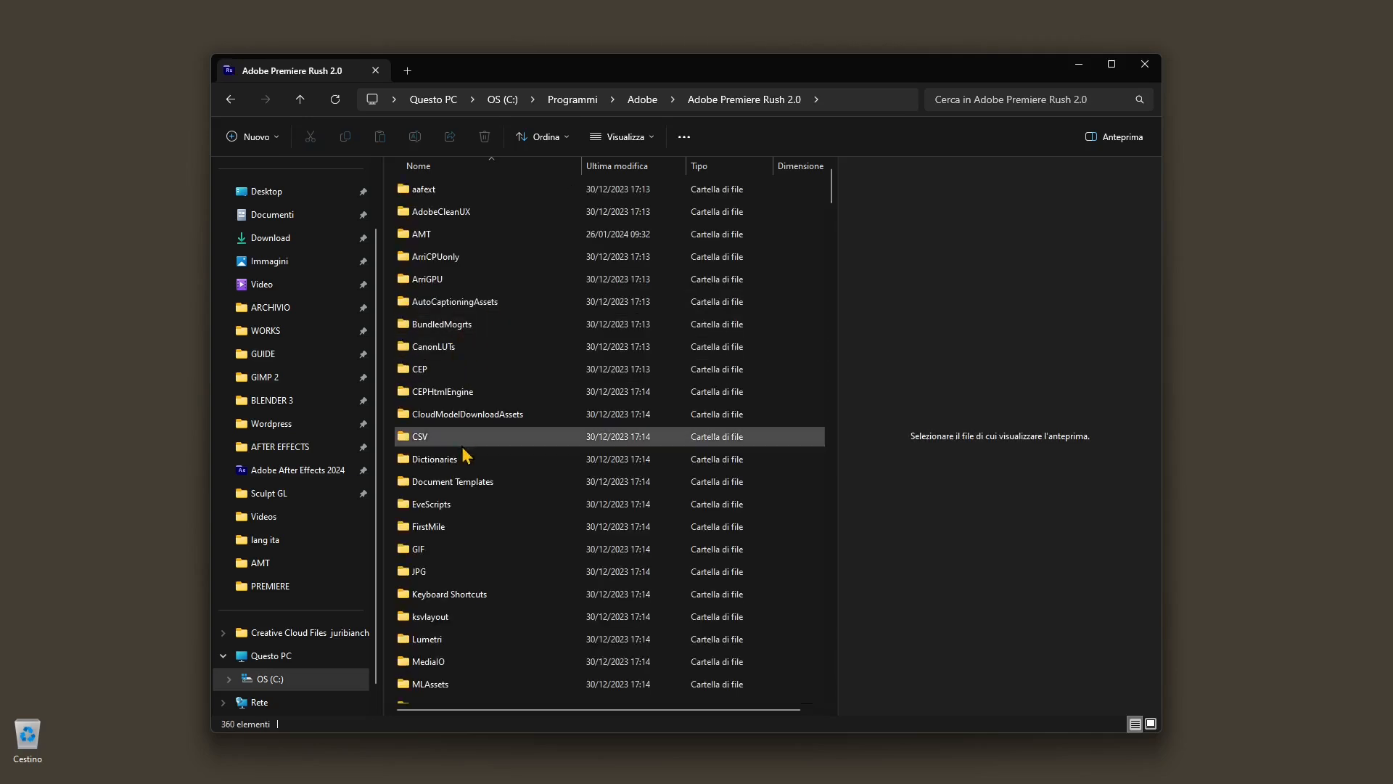
pyautogui.doubleClick(420, 234)
pyautogui.click(418, 258)
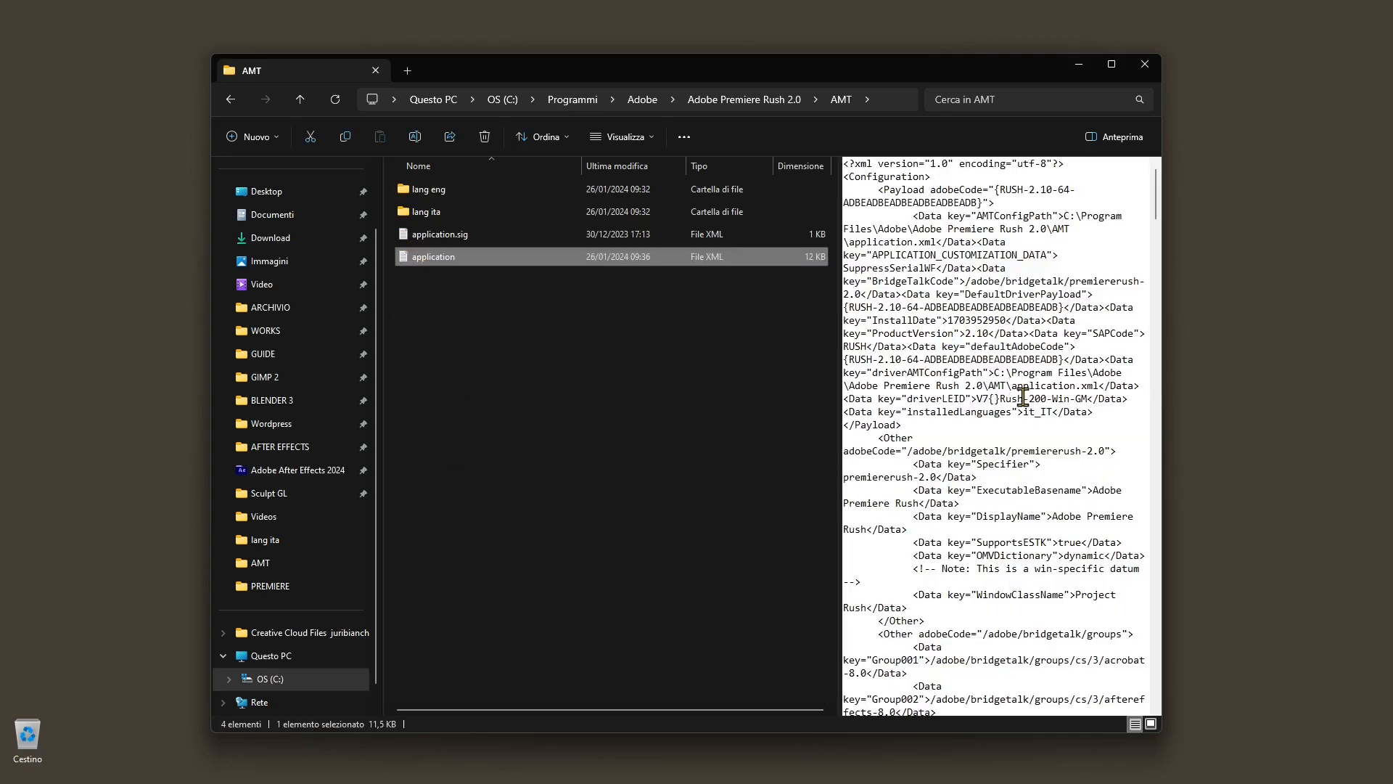
pyautogui.click(1051, 414)
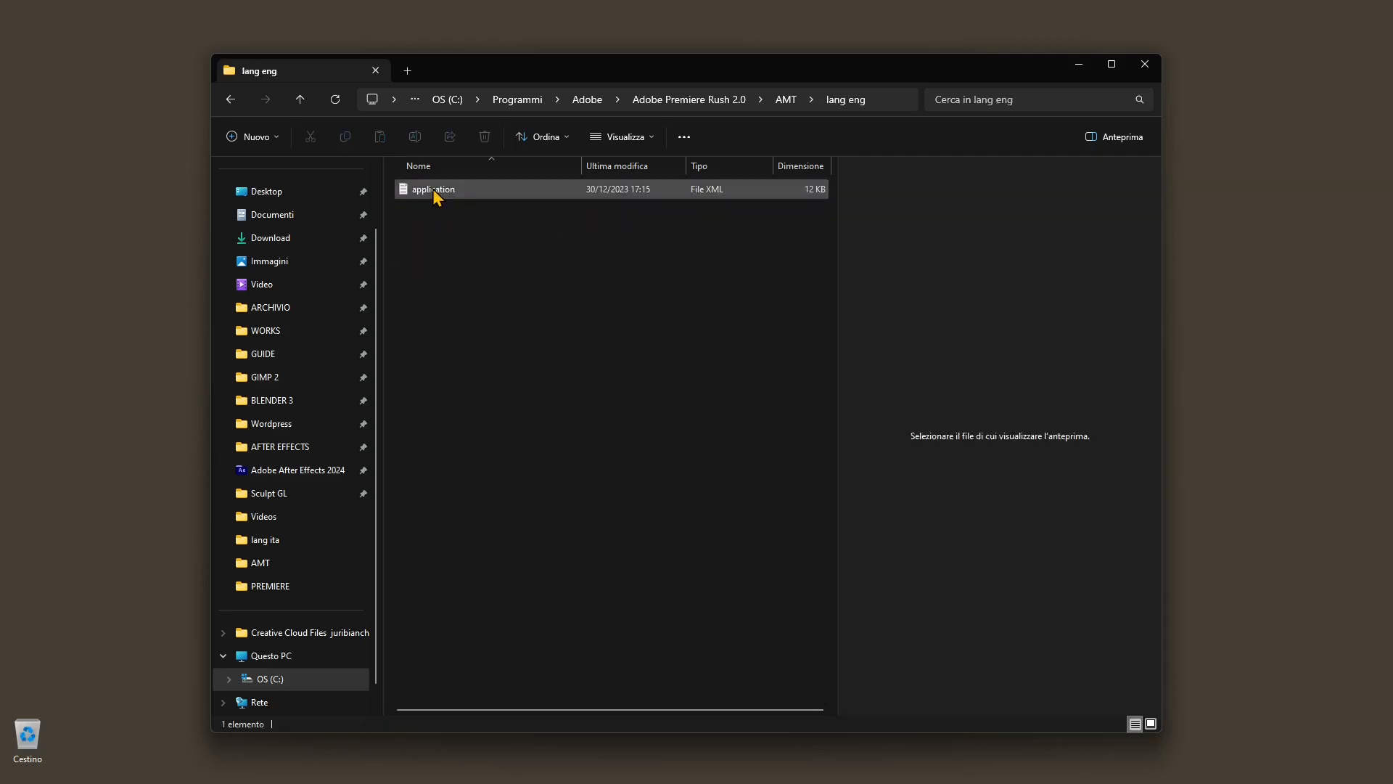
# Copy the application XML file from the "lang eng" folder and check its installedLanguages entry in the preview
pyautogui.click(432, 189)
pyautogui.rightClick(431, 189)
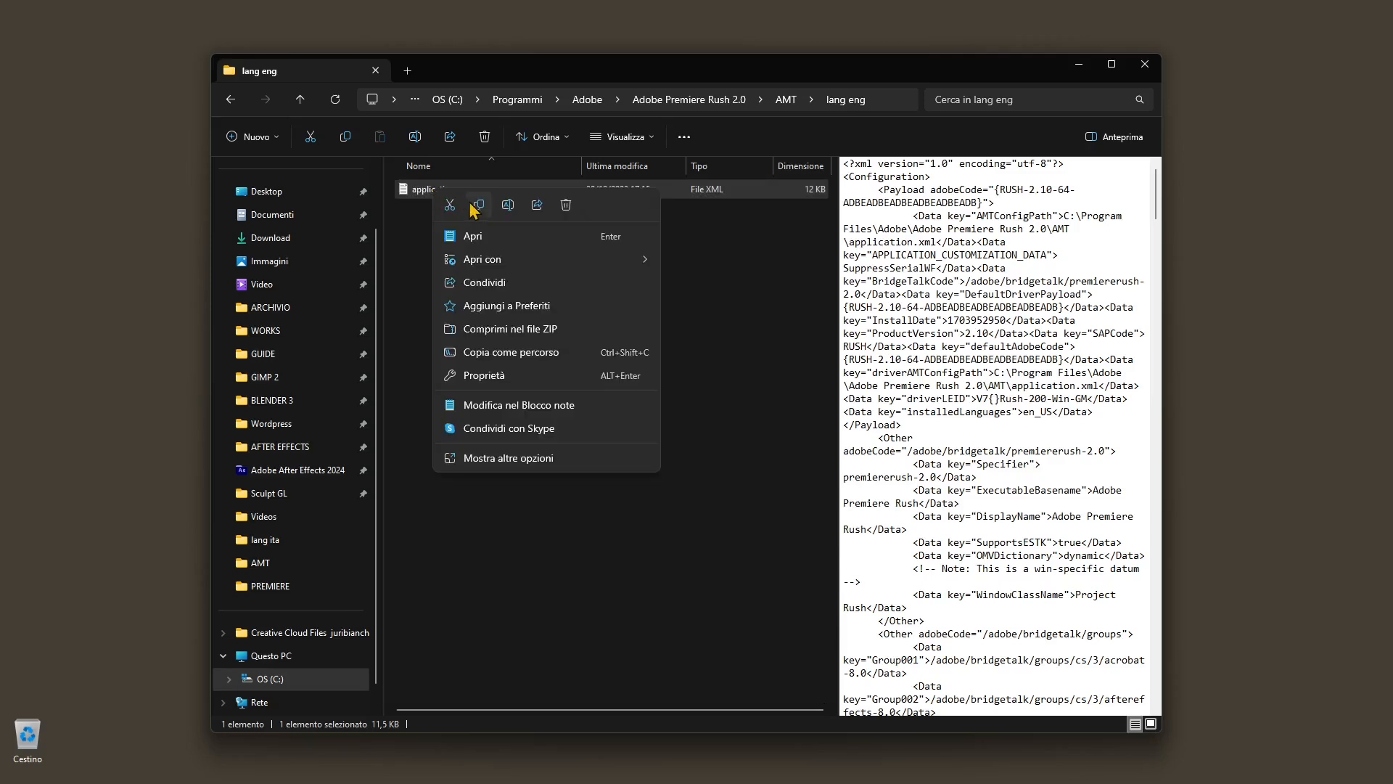
pyautogui.click(477, 207)
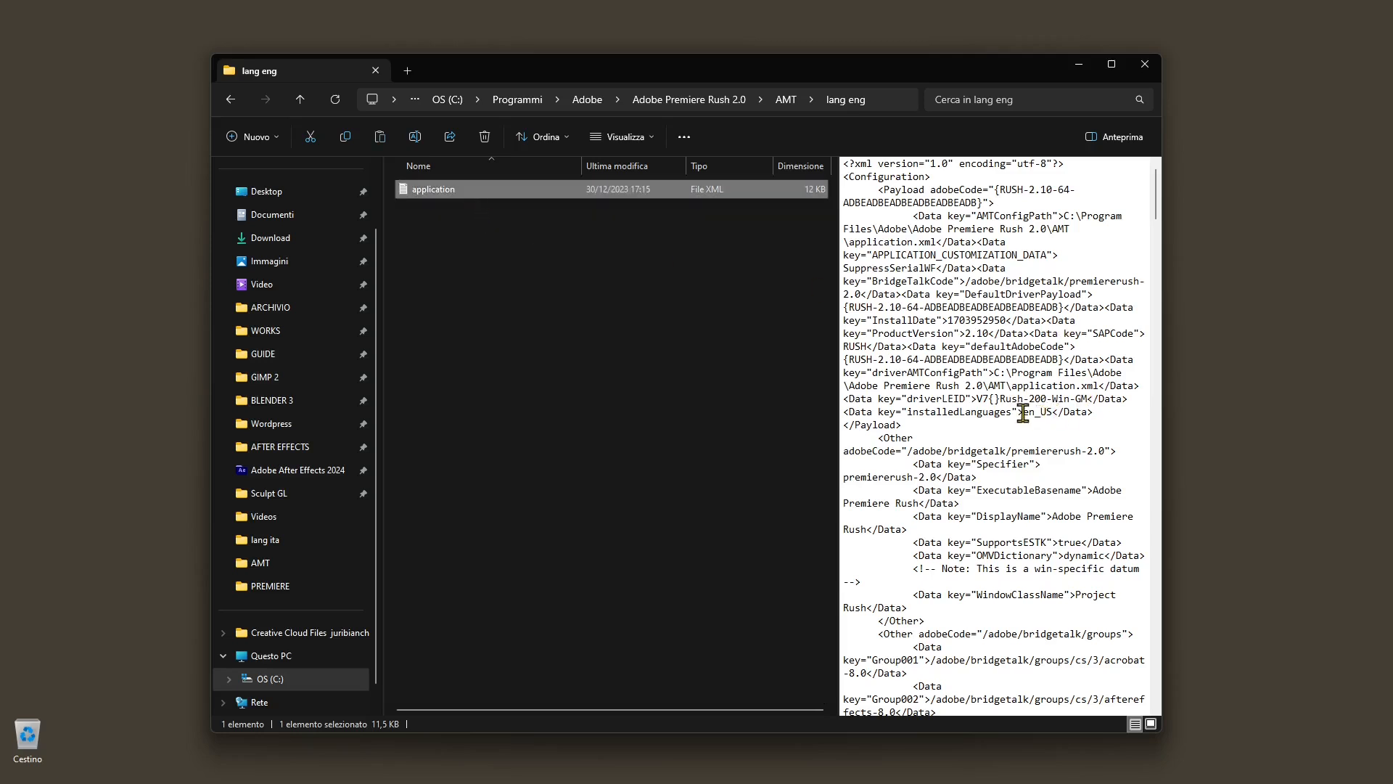
pyautogui.click(1052, 415)
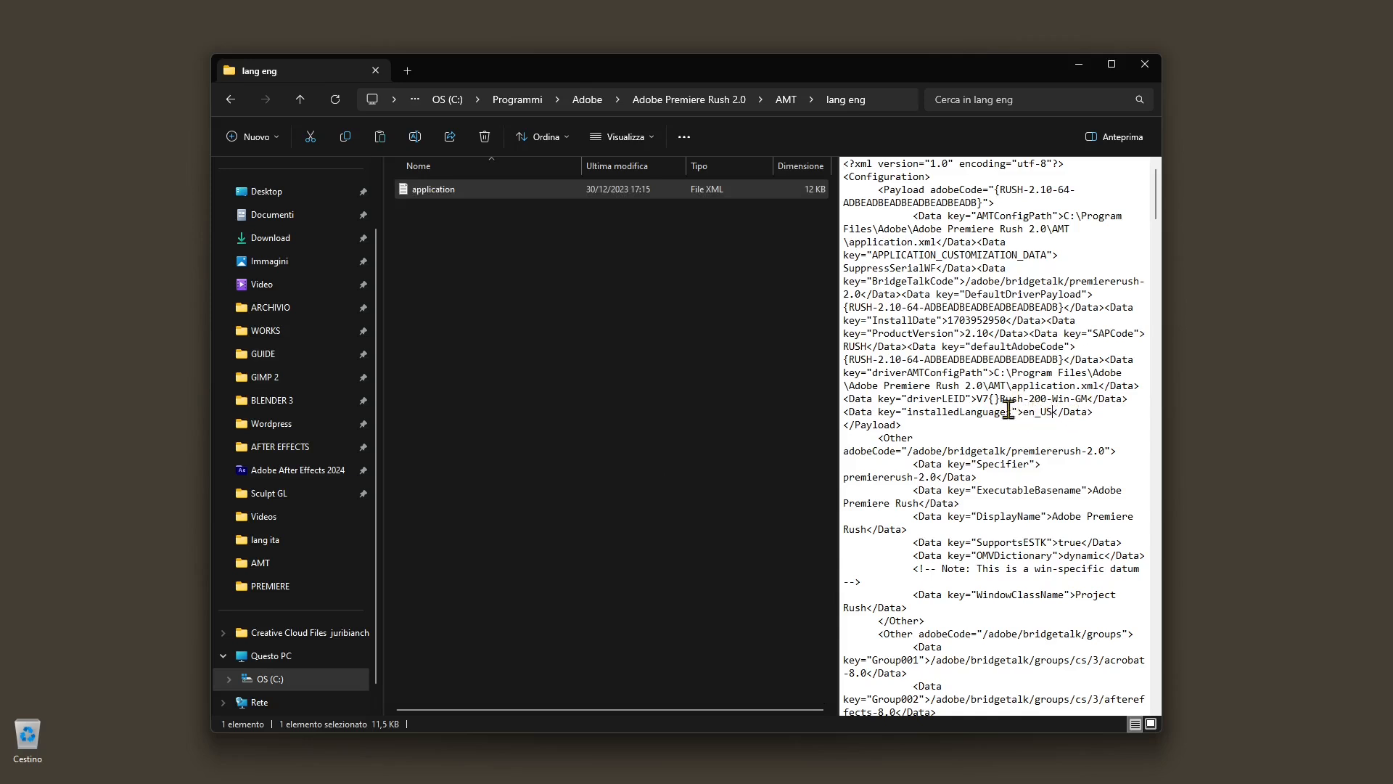
# Paste the copied application XML file into the AMT folder, replacing the existing file and continuing with administrator permission
pyautogui.click(231, 99)
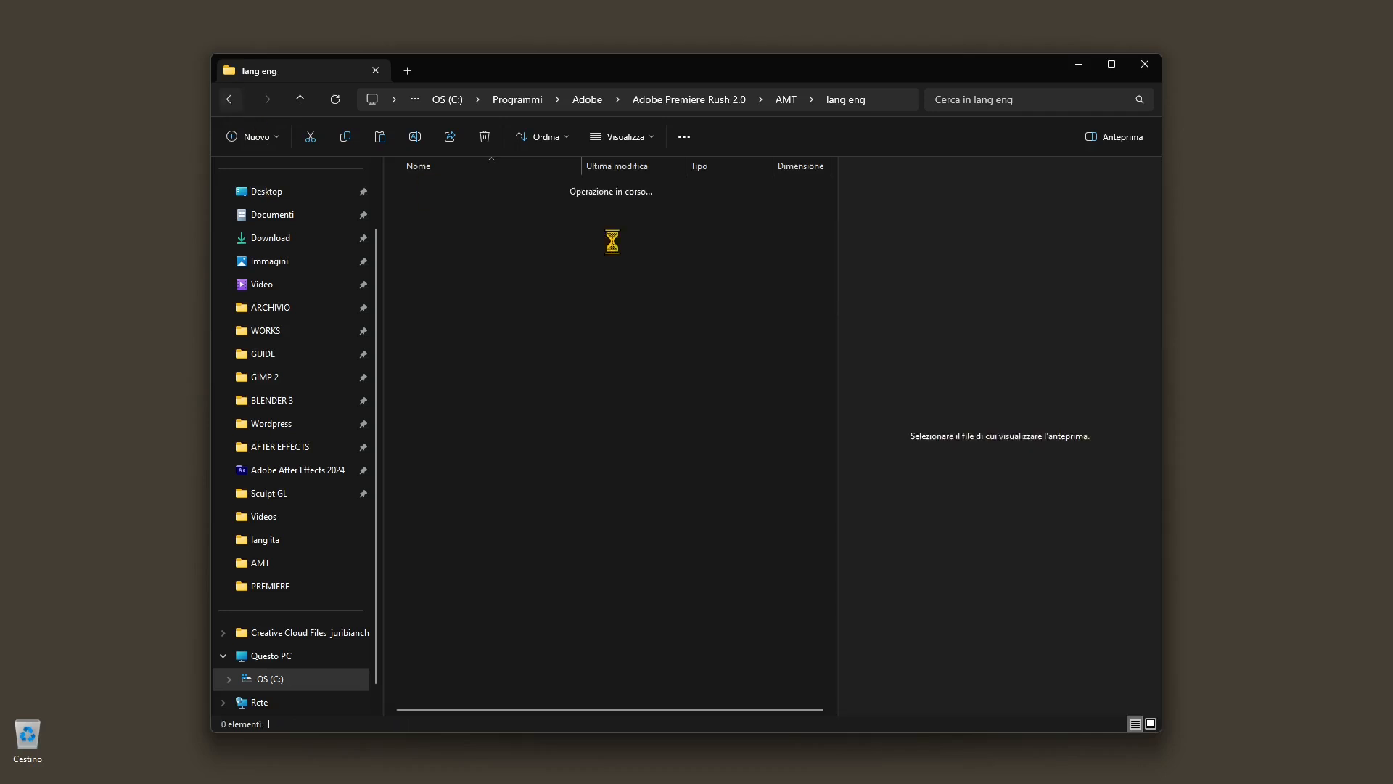
pyautogui.rightClick(447, 342)
pyautogui.click(463, 351)
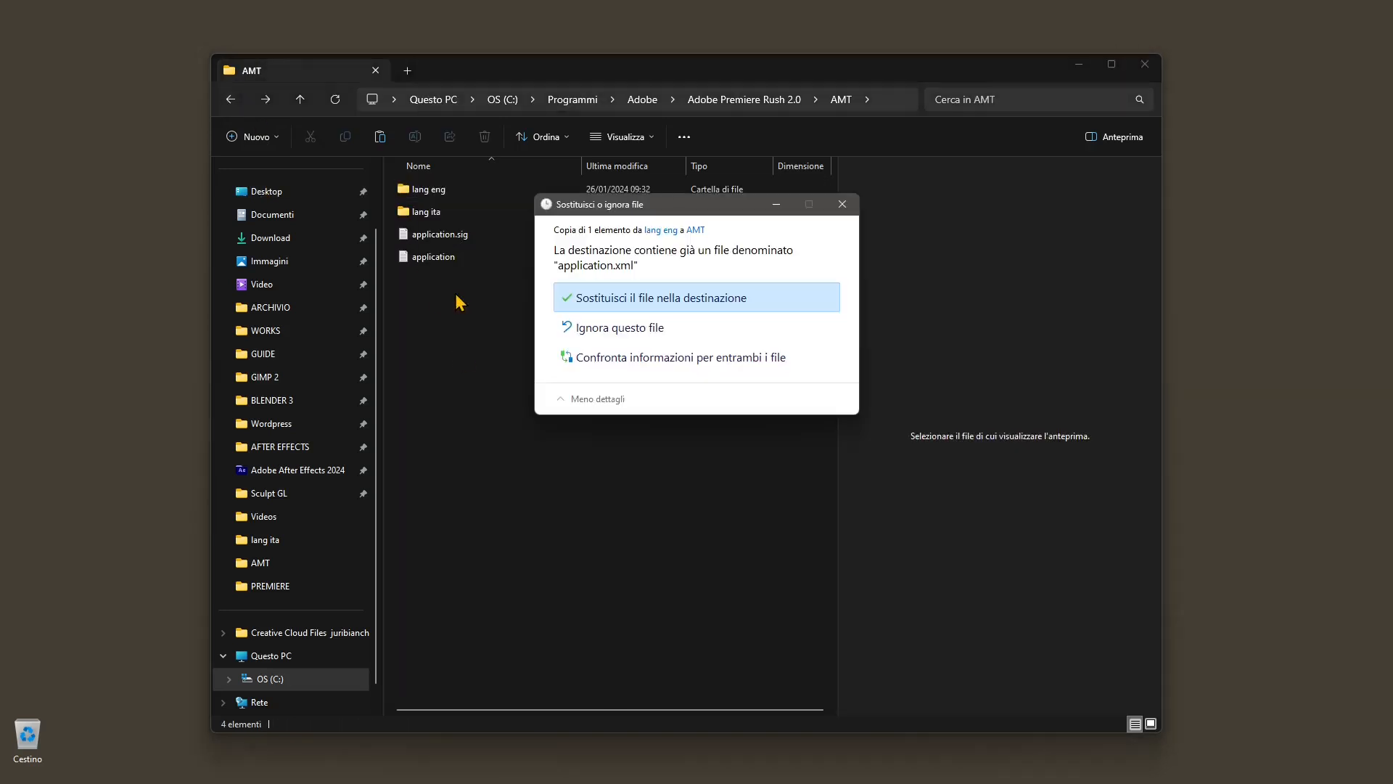
pyautogui.click(671, 299)
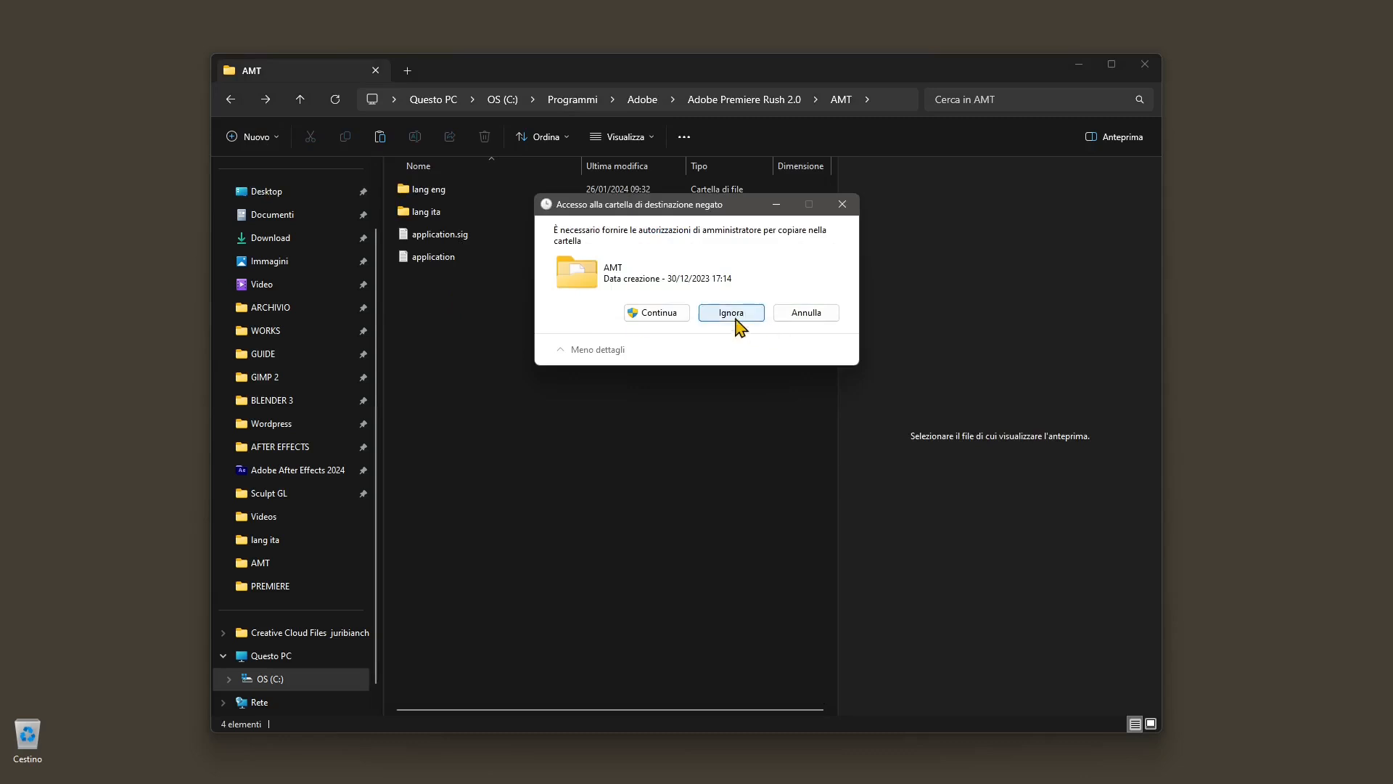
pyautogui.click(646, 314)
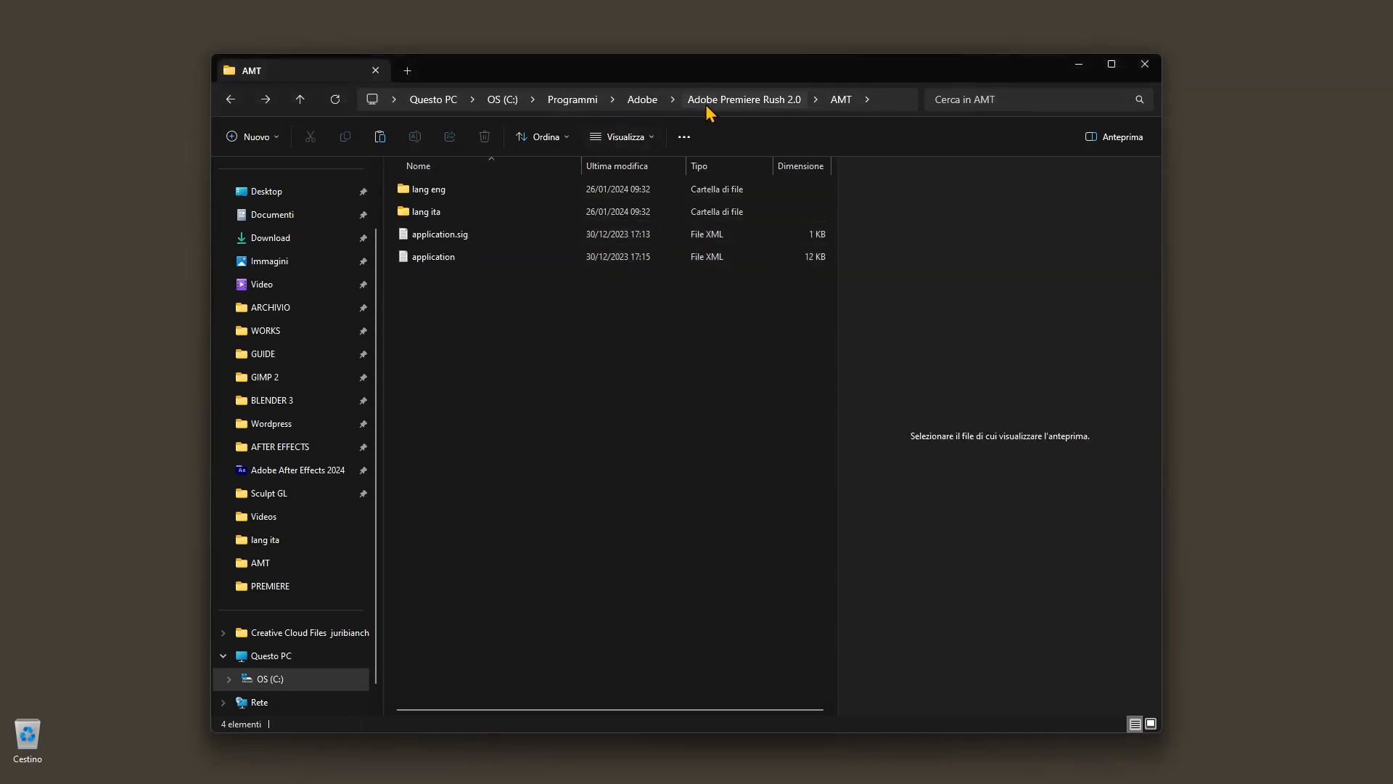
# Return to the Adobe folder under Program Files and show its full path
pyautogui.click(733, 103)
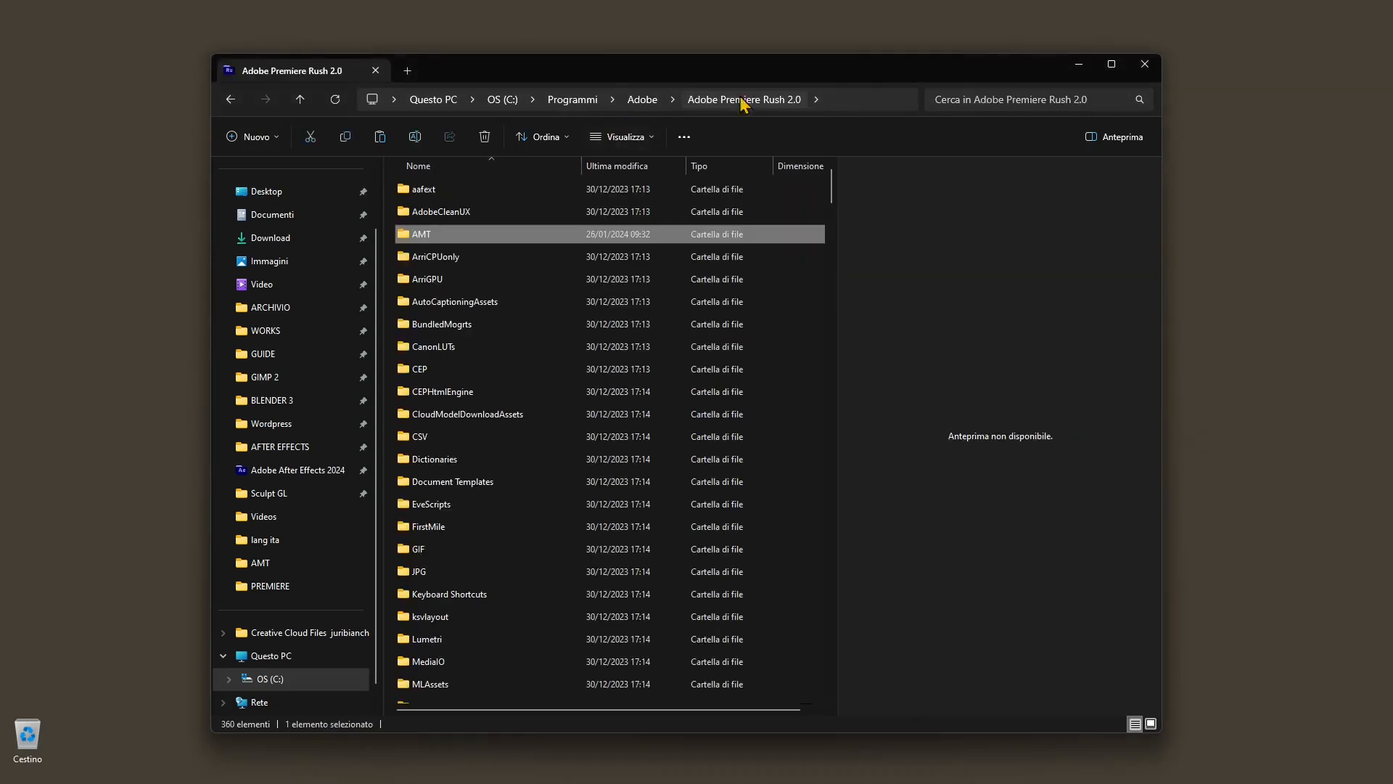
pyautogui.click(641, 99)
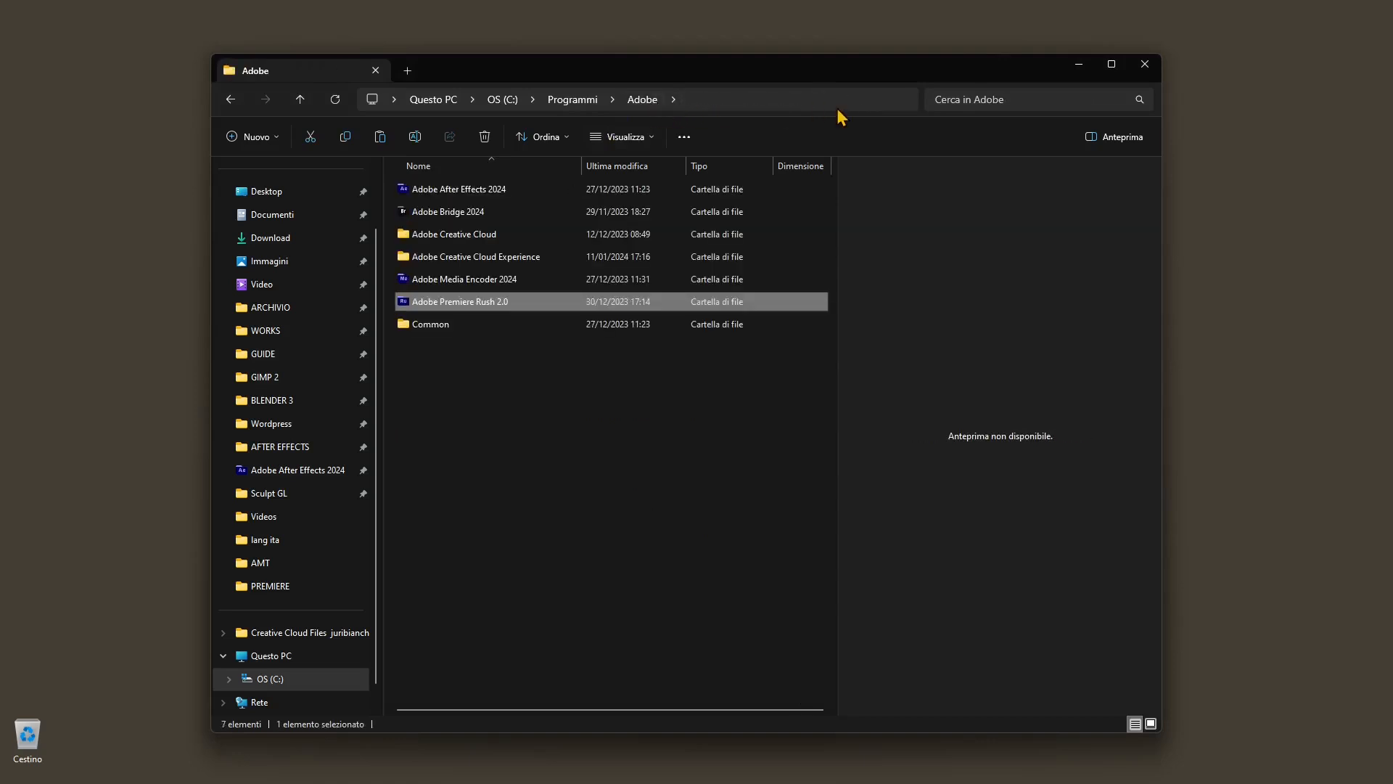
pyautogui.click(841, 105)
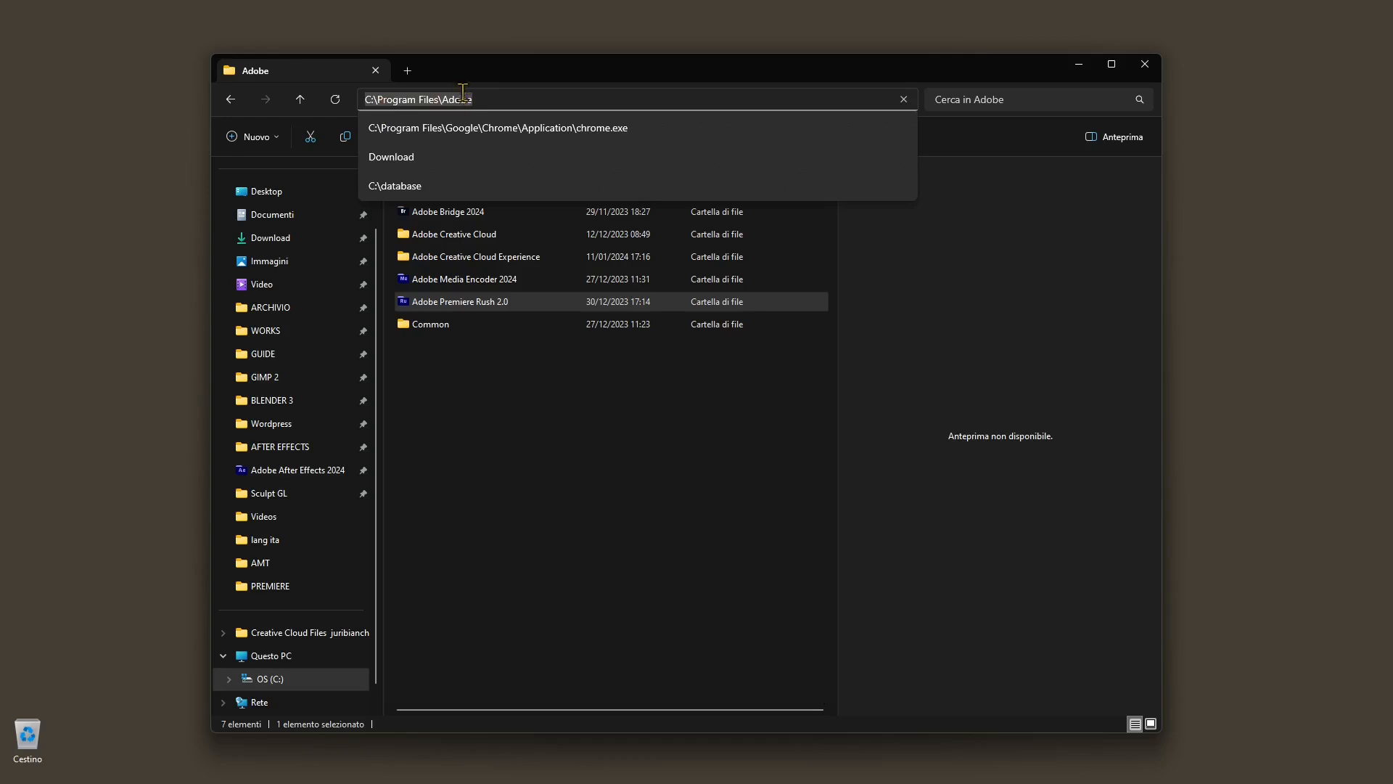
pyautogui.click(484, 412)
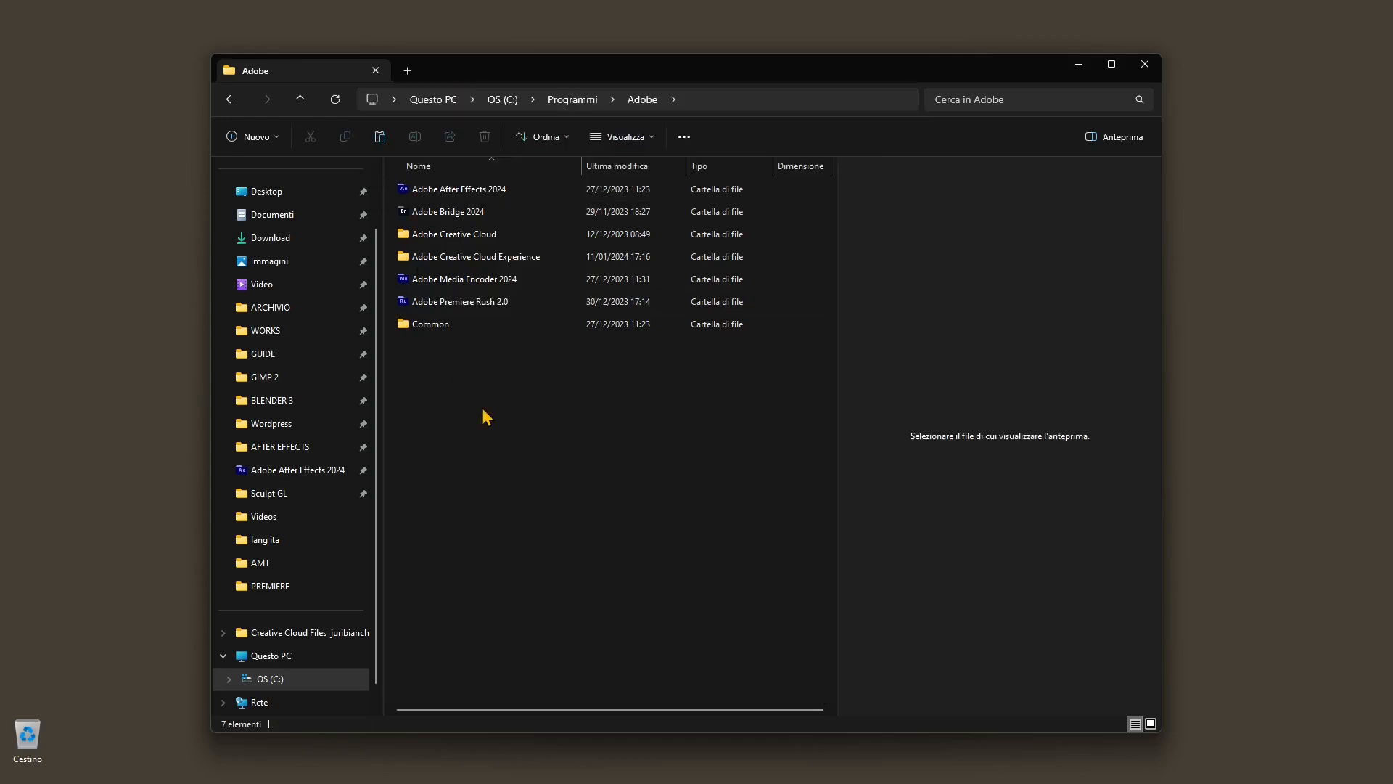
# Launch the Adobe Premiere Rush application from the Adobe Premiere Rush 2.0 folder
pyautogui.doubleClick(470, 307)
pyautogui.scroll(-10, 516, 514)
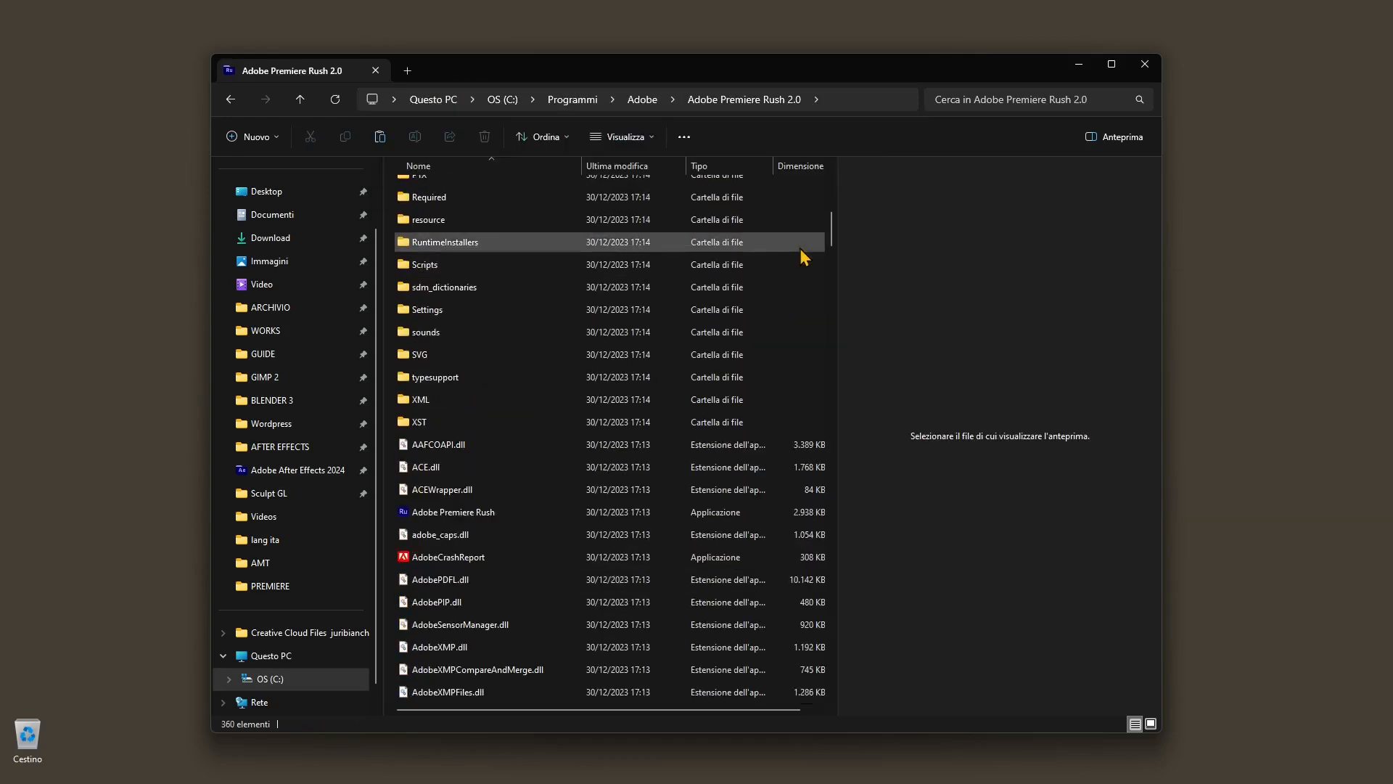
pyautogui.click(459, 516)
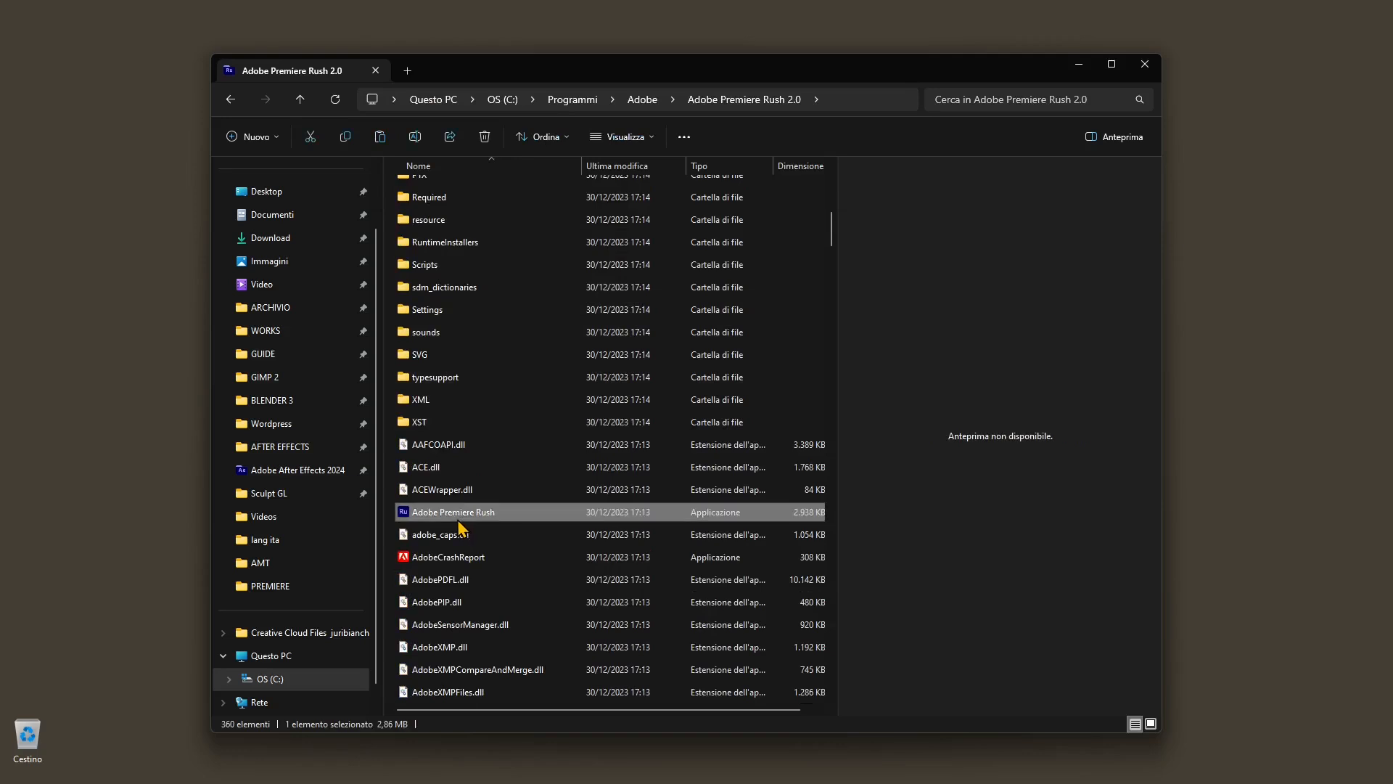
pyautogui.doubleClick(414, 513)
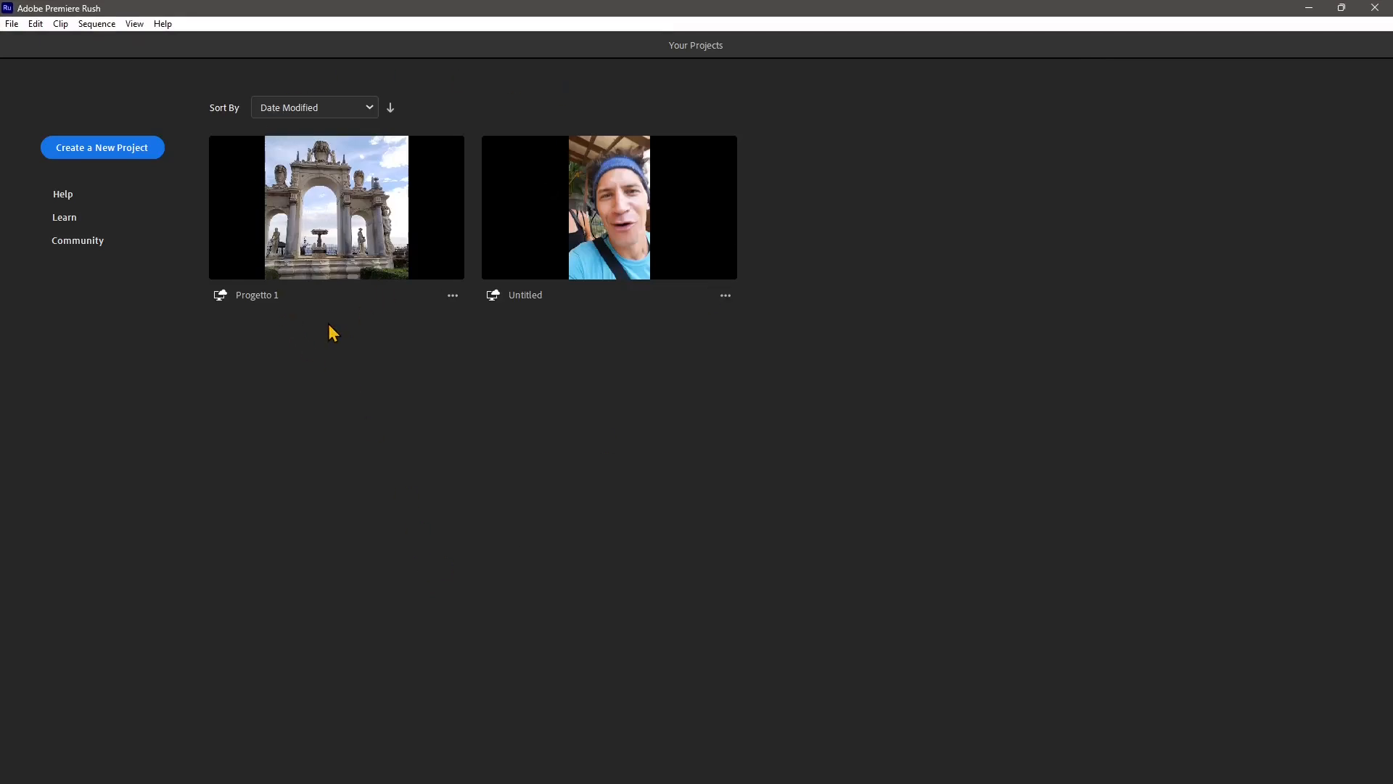
# Start a new project and browse the media in Sample Media, OneDrive, Creative Cloud Files and Video
pyautogui.click(135, 153)
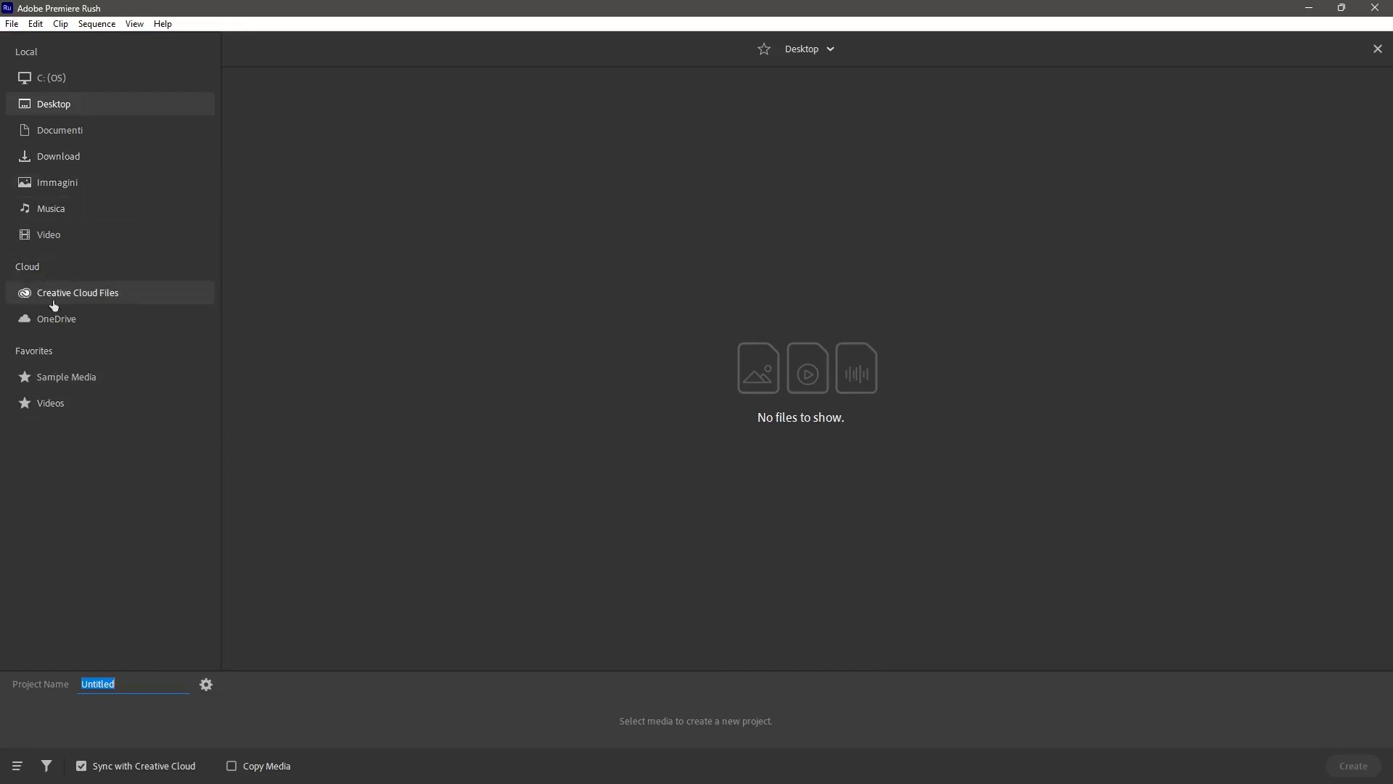
pyautogui.click(54, 379)
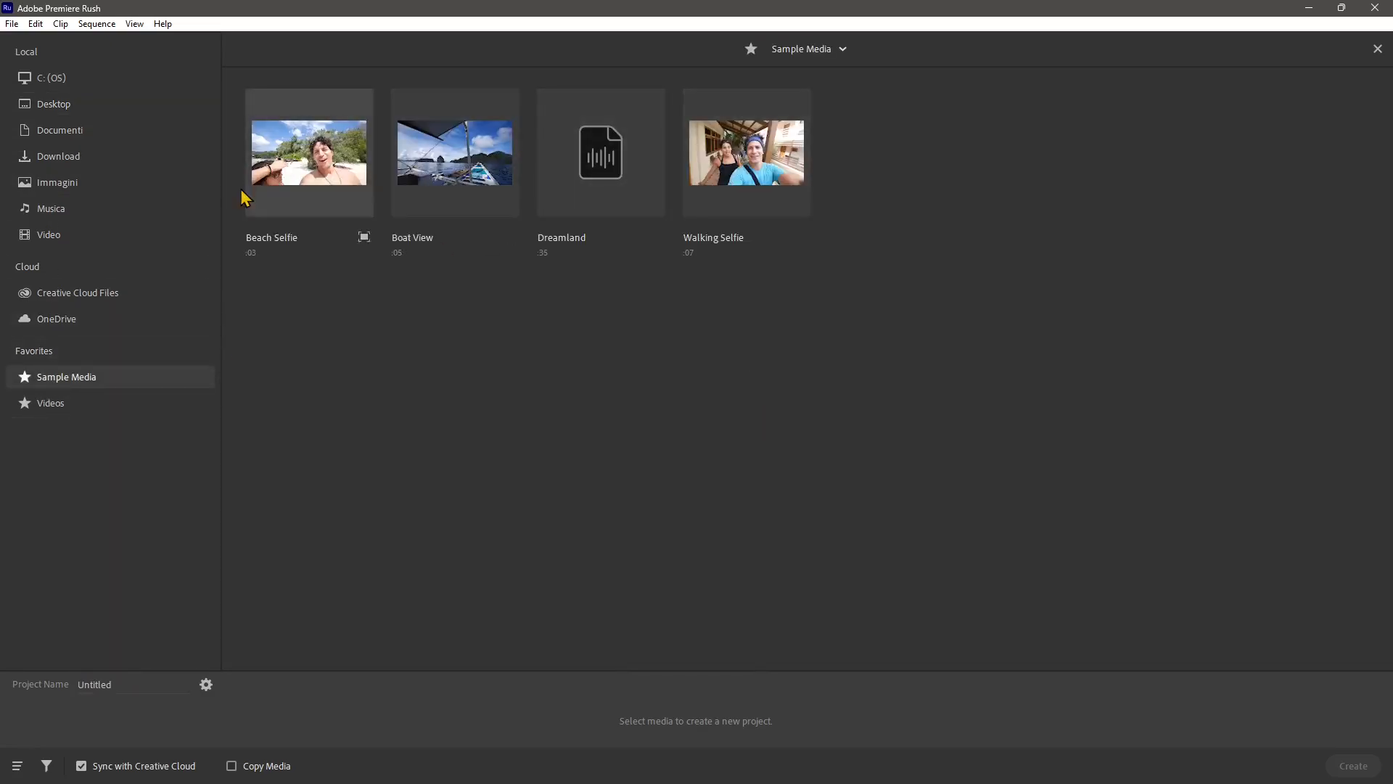
pyautogui.click(67, 320)
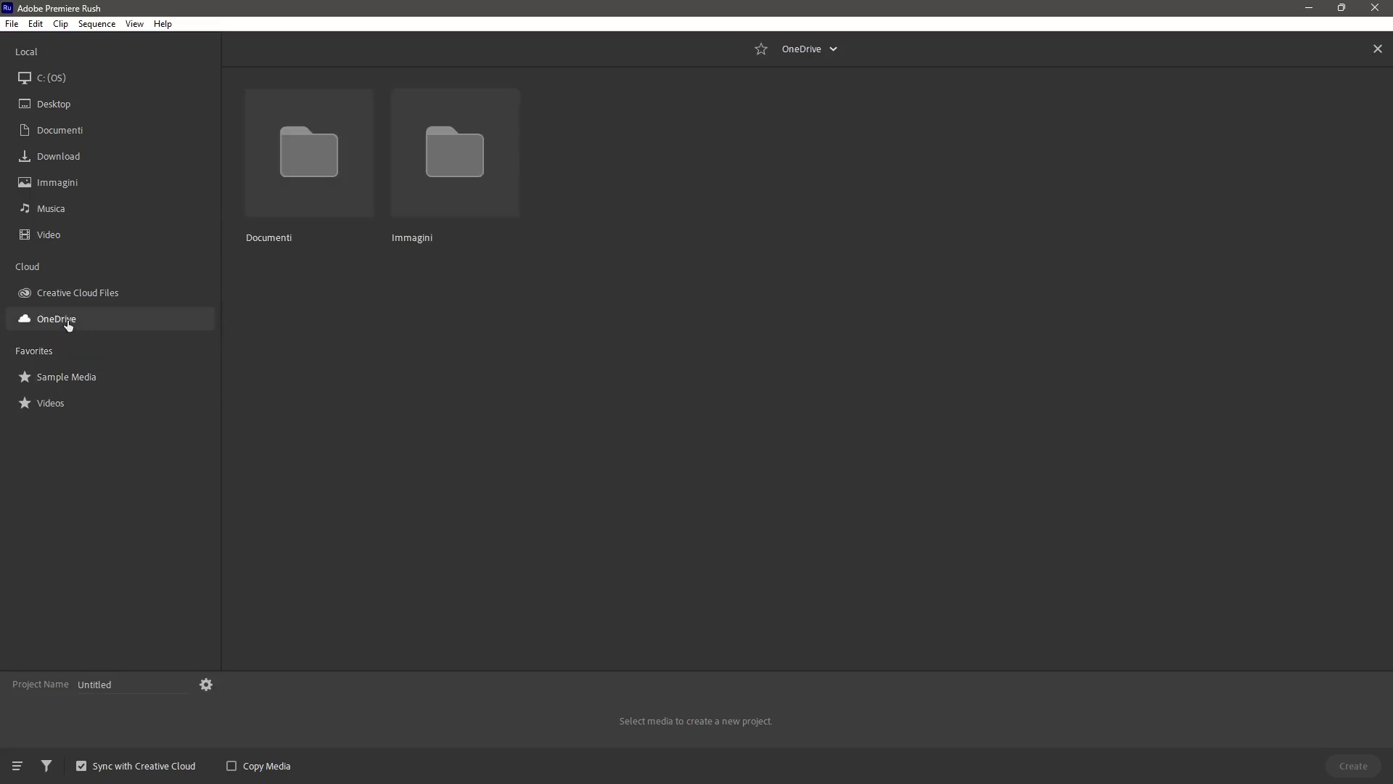
pyautogui.click(86, 299)
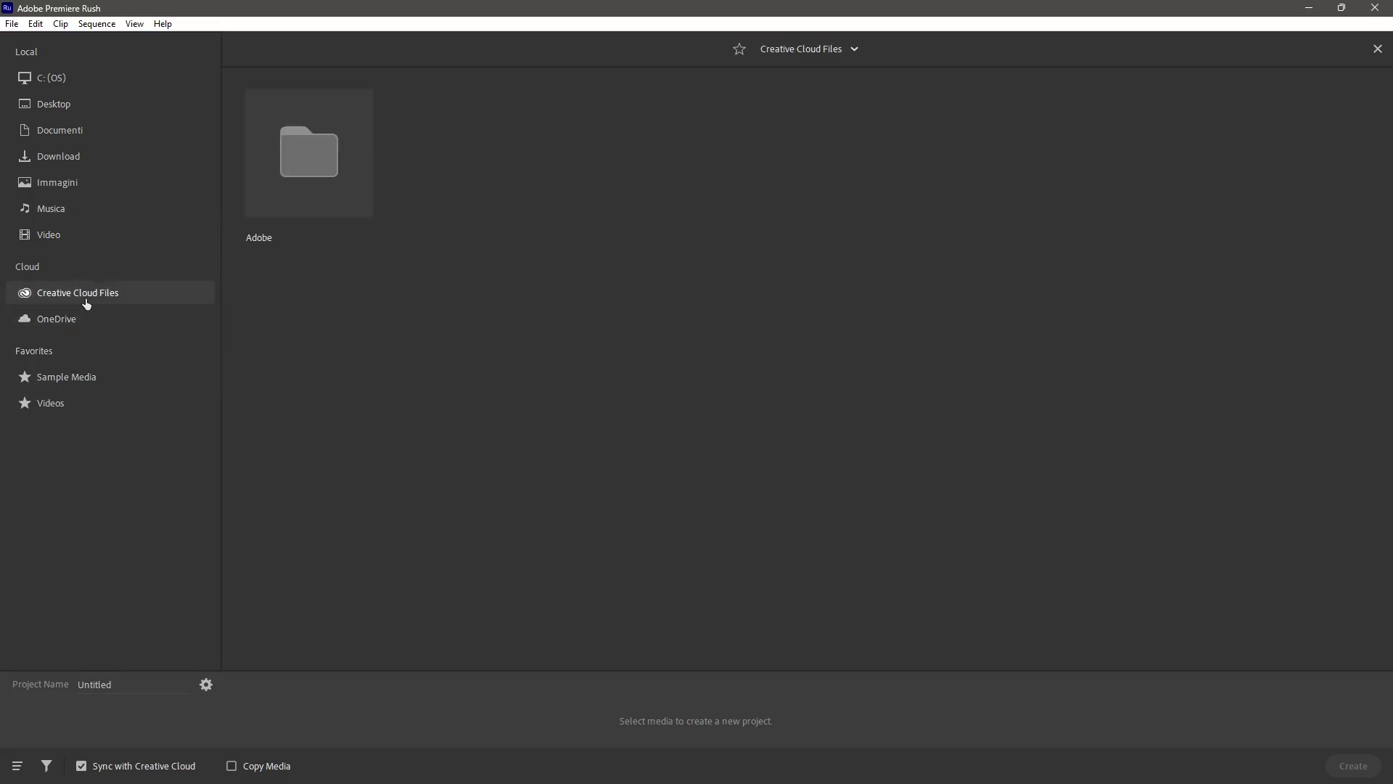
pyautogui.click(65, 235)
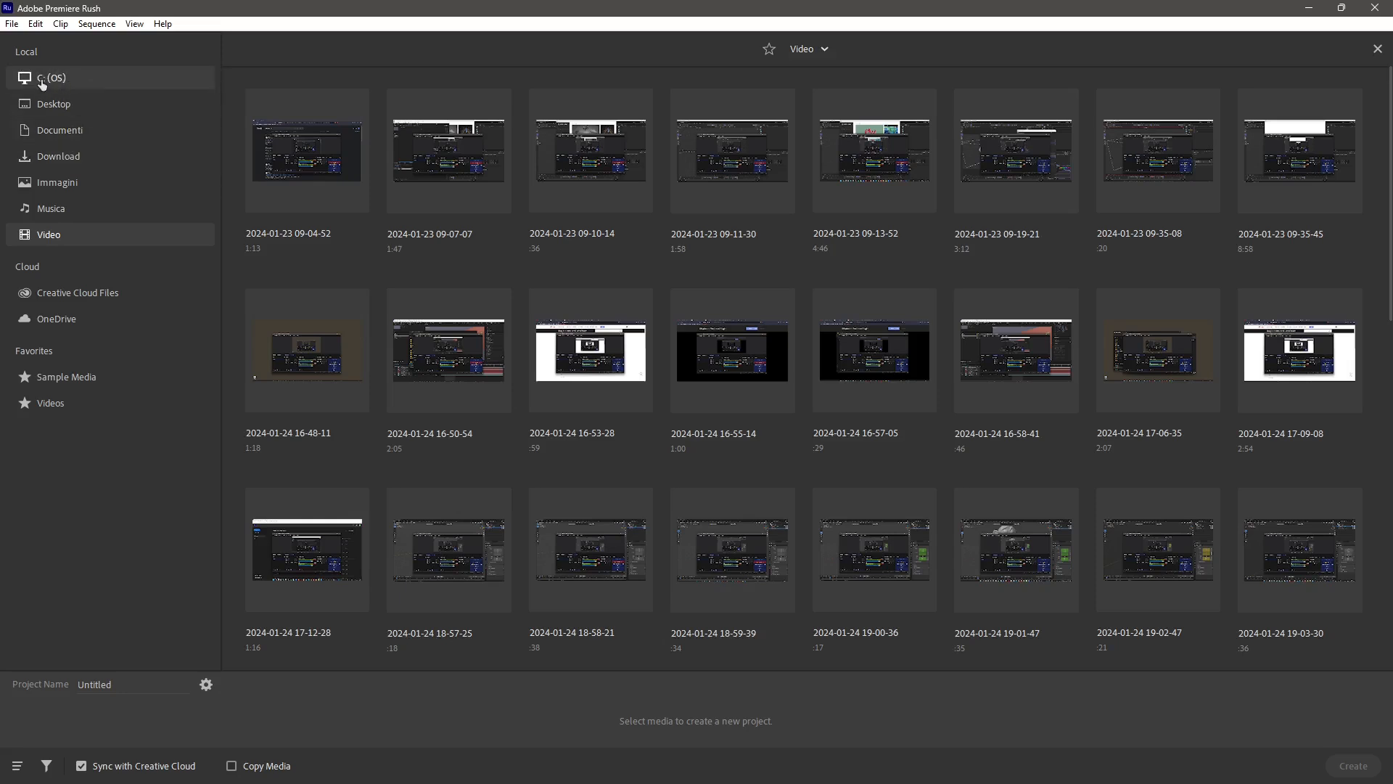
# Open the favorite Videos folder and toggle its favorite mark off and back on
pyautogui.click(53, 405)
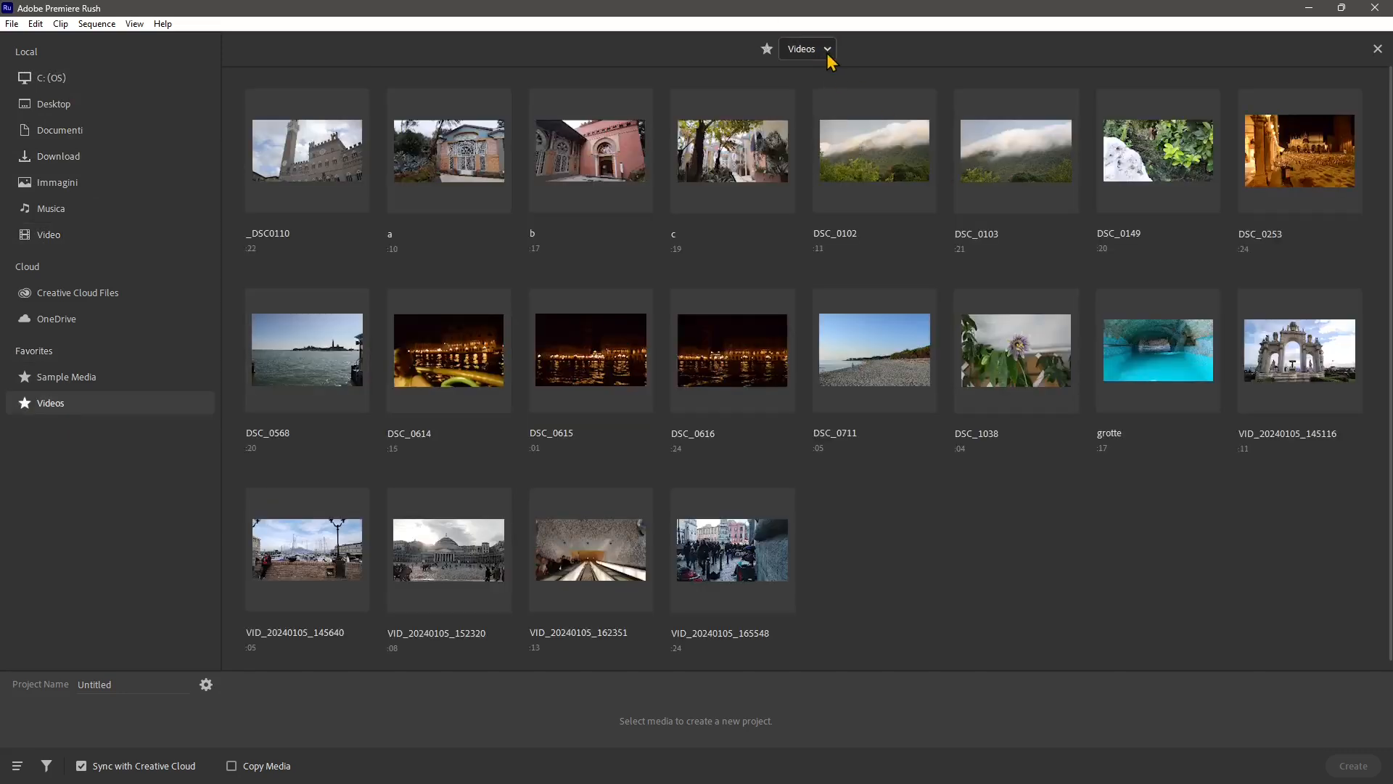
pyautogui.click(764, 49)
pyautogui.click(767, 51)
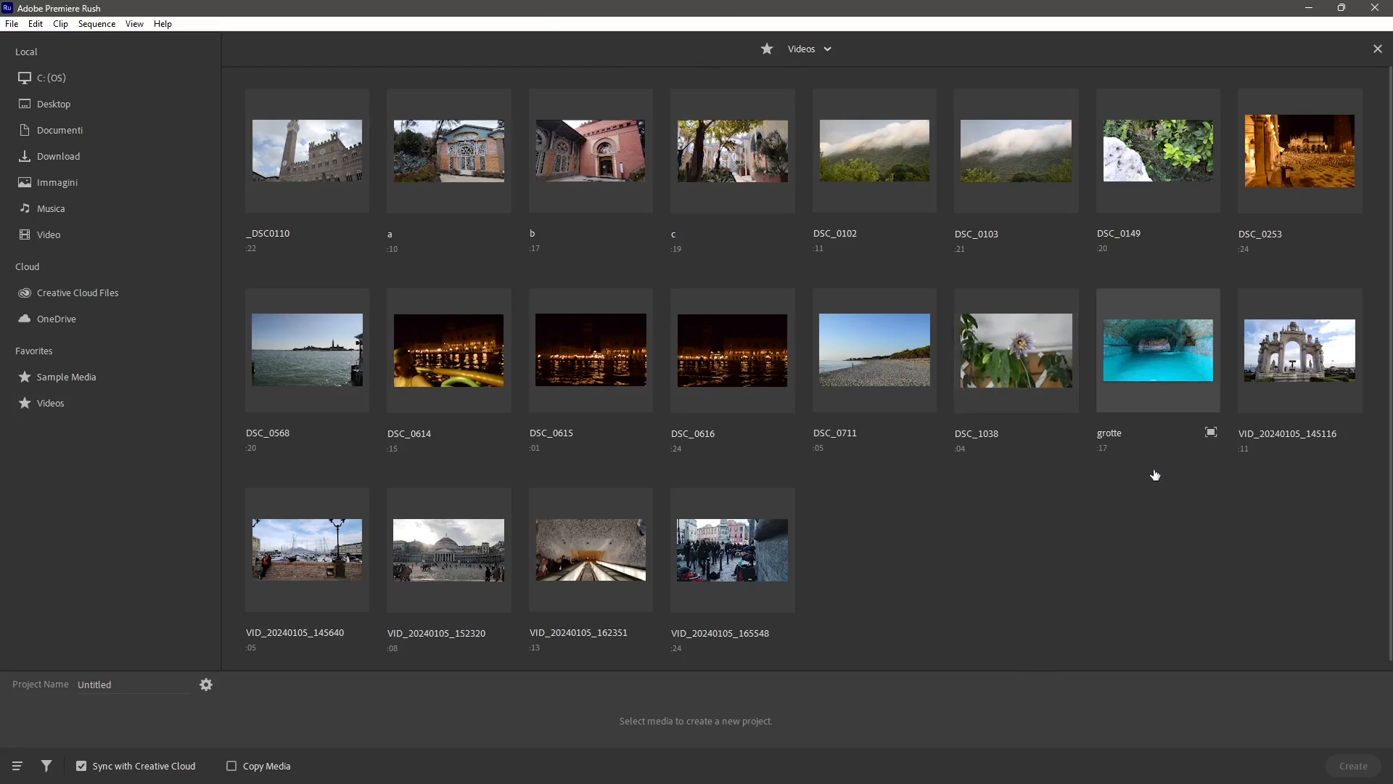
# Select only the grotte and VID_20240105_162351 clips and create the project from them
pyautogui.click(1172, 435)
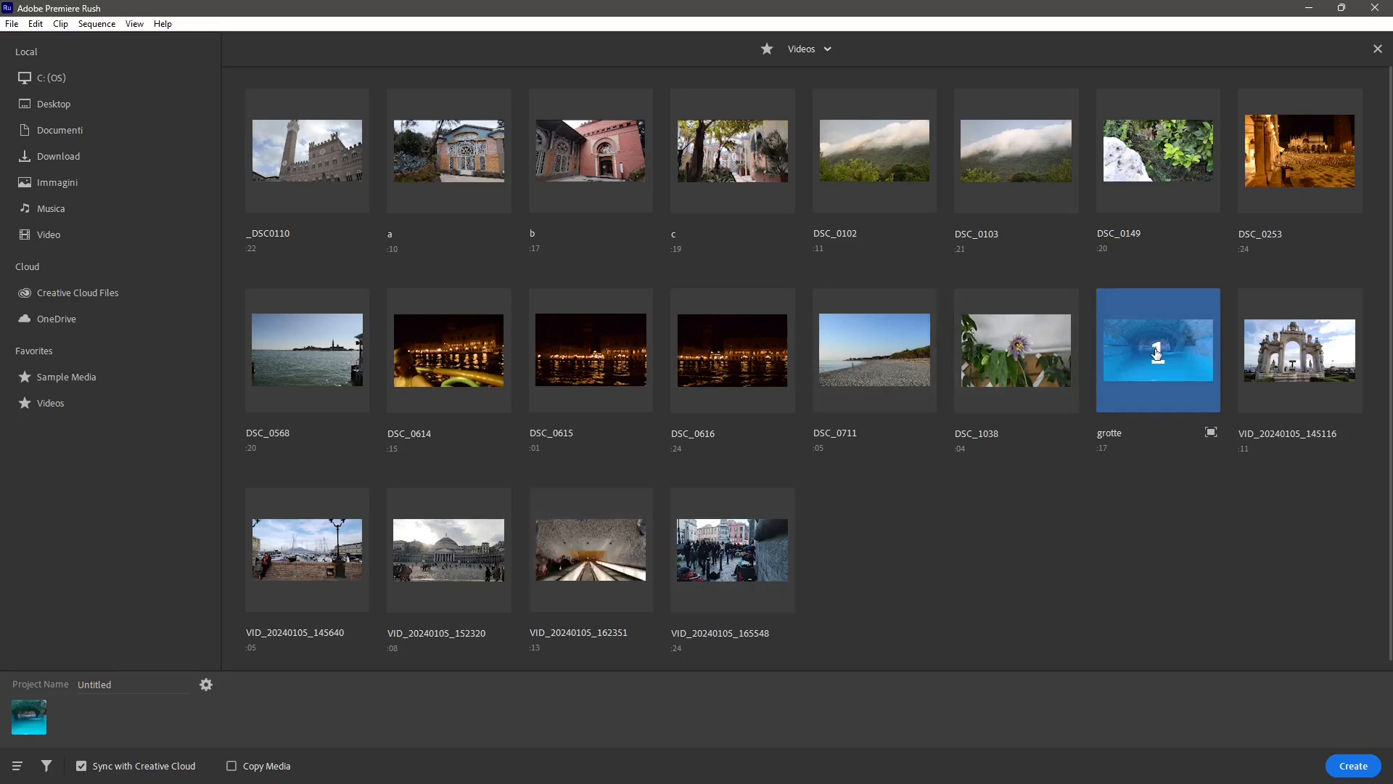
pyautogui.click(540, 524)
pyautogui.click(682, 566)
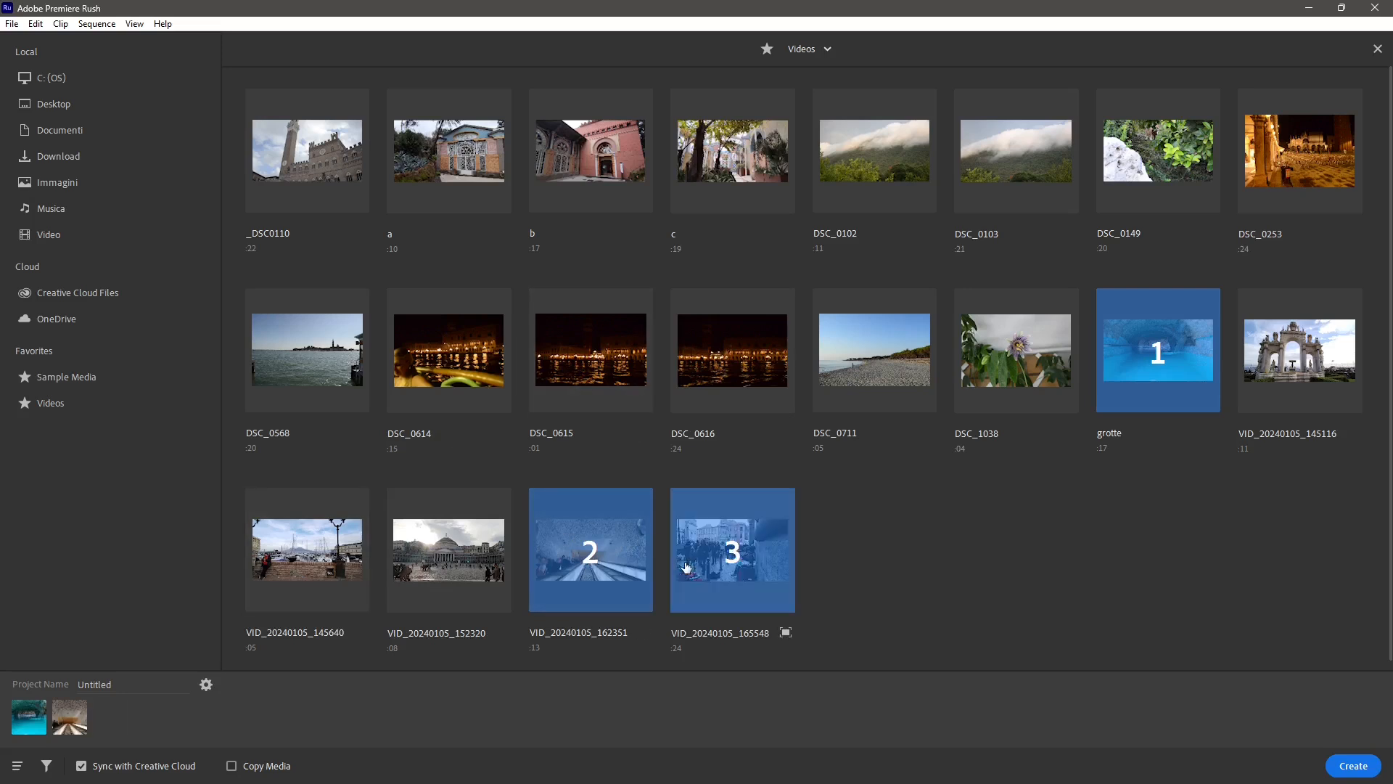
pyautogui.click(1275, 381)
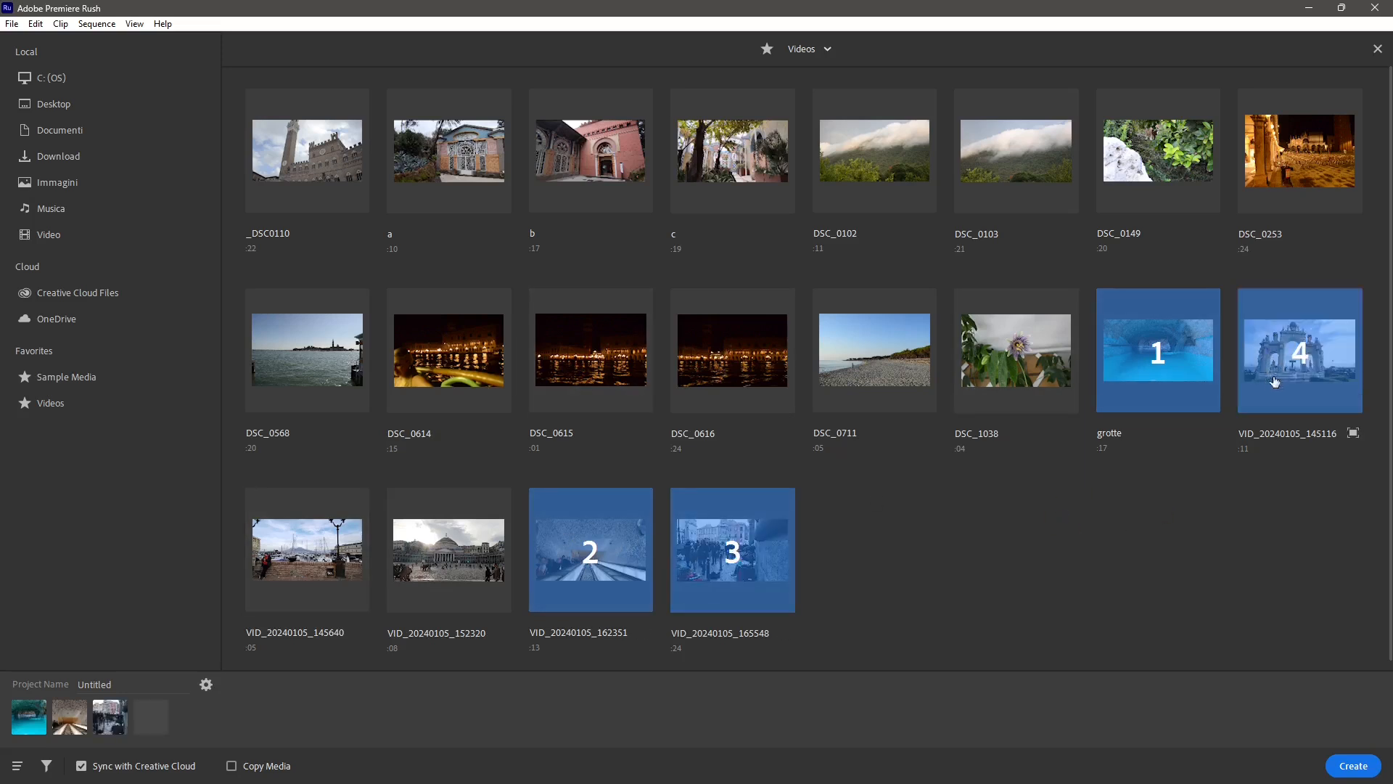
pyautogui.click(720, 551)
pyautogui.click(1277, 348)
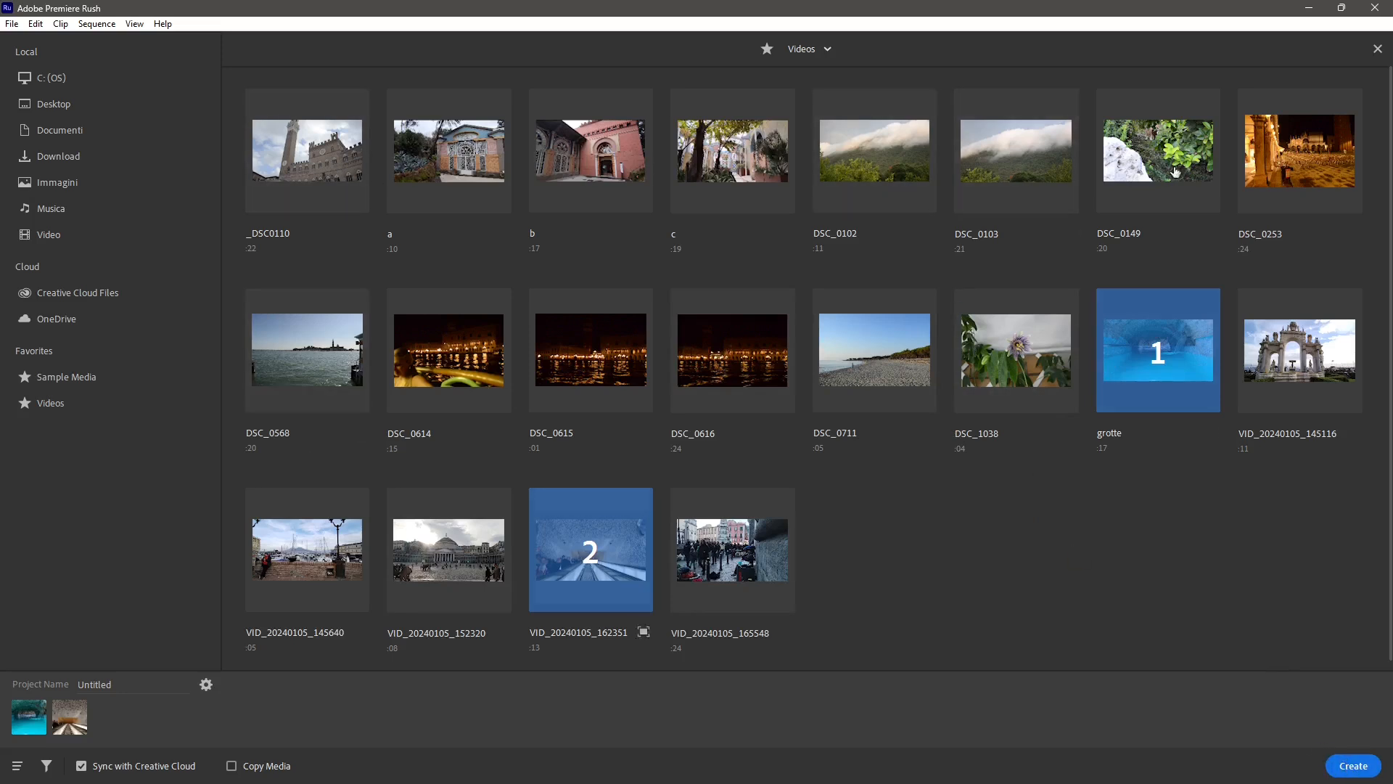
pyautogui.click(1354, 765)
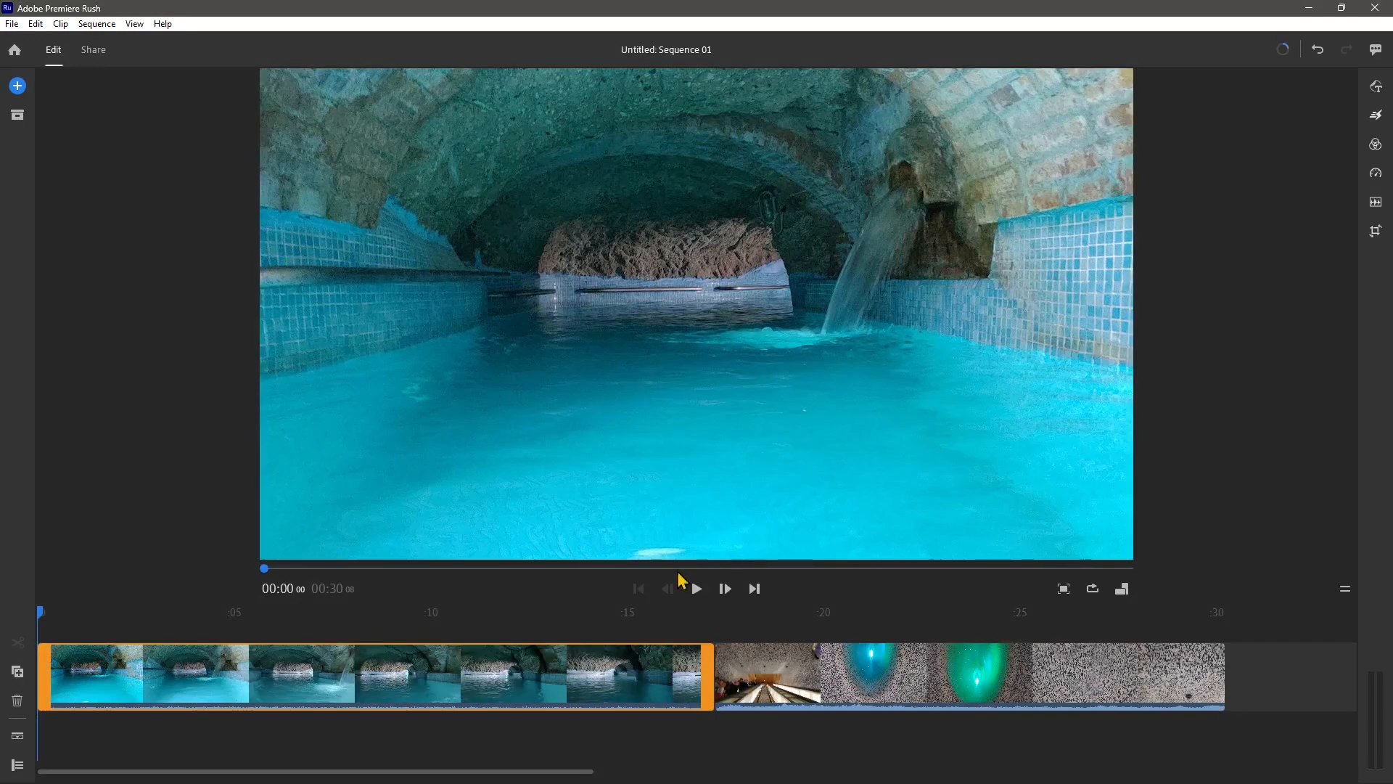
# Preview the beginning of the sequence, pause it and scrub the playhead to about 00:02:18
pyautogui.click(699, 590)
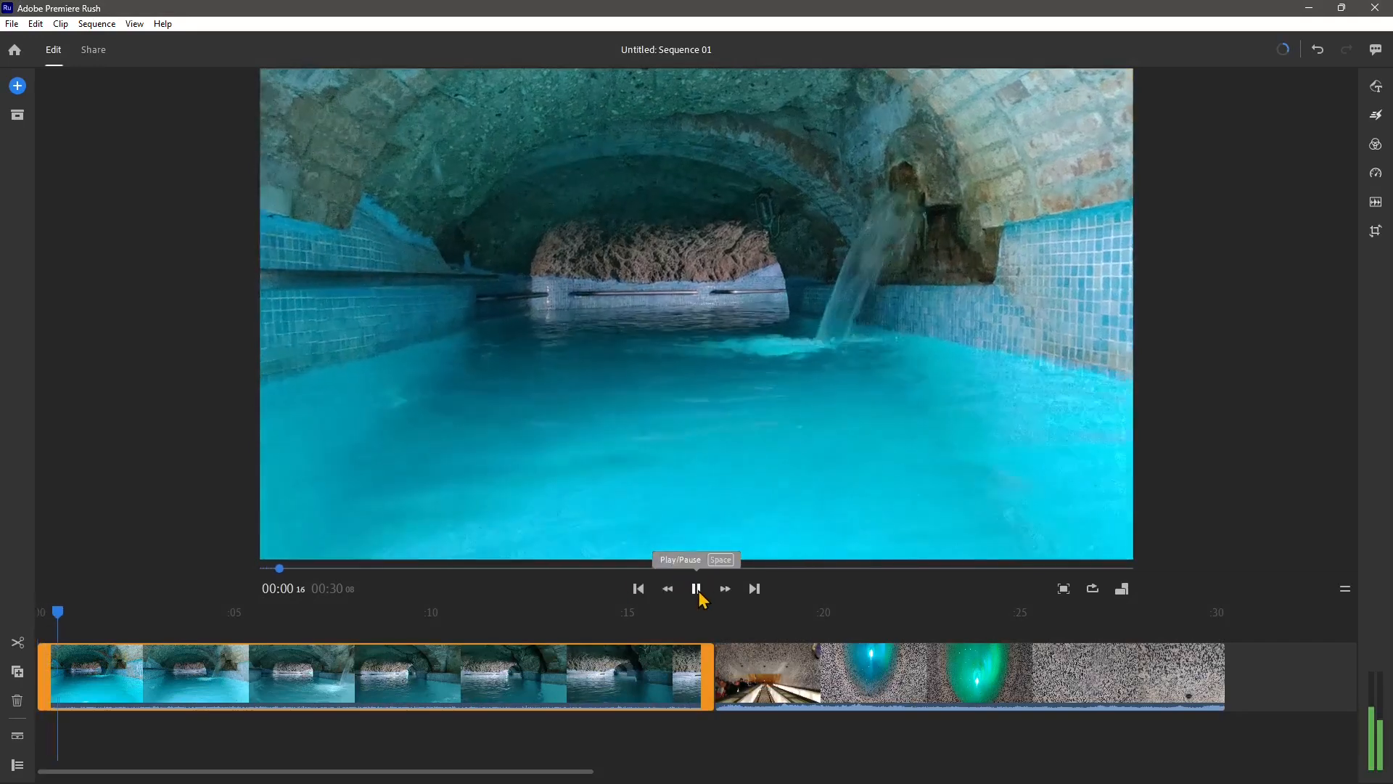
pyautogui.click(697, 589)
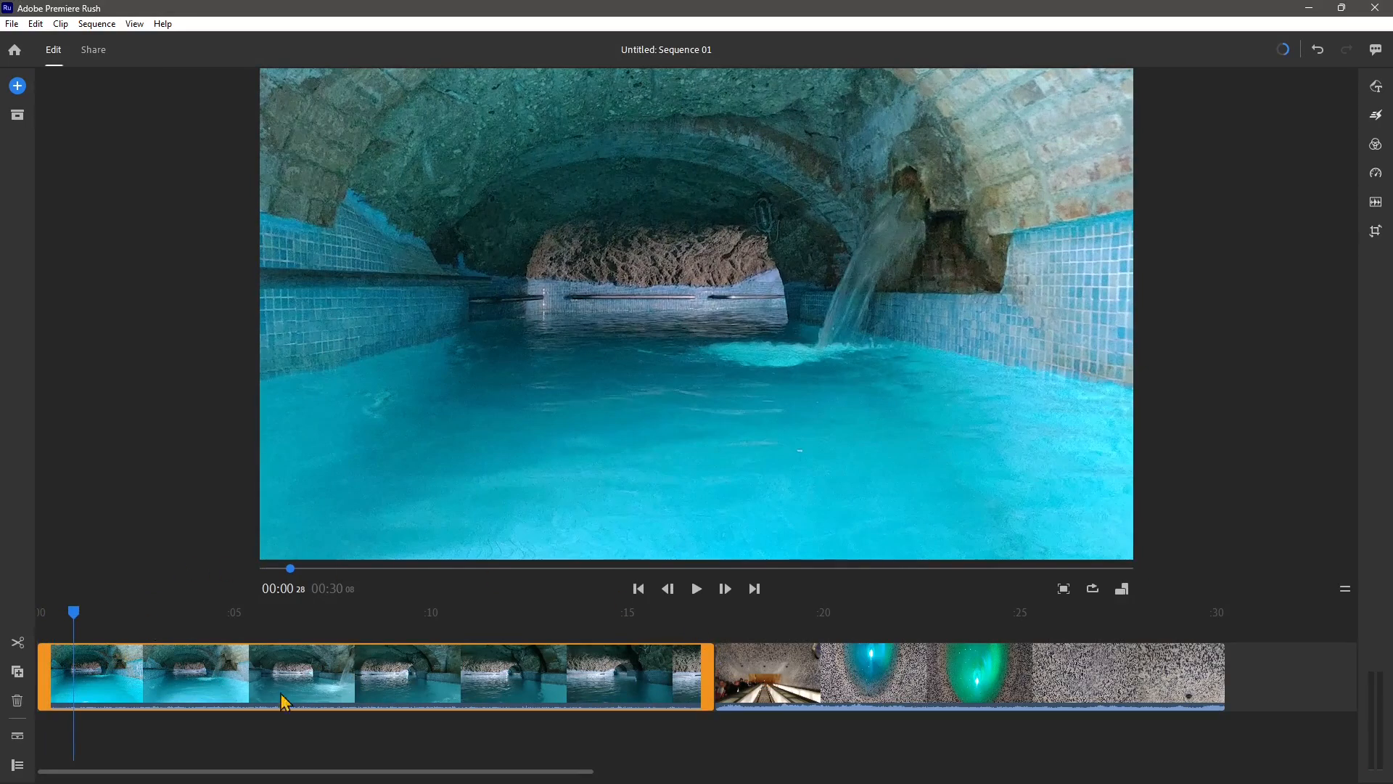
pyautogui.moveTo(152, 624)
pyautogui.mouseDown()
pyautogui.moveTo(892, 619)
pyautogui.moveTo(326, 609)
pyautogui.moveTo(218, 635)
pyautogui.moveTo(466, 634)
pyautogui.moveTo(137, 631)
pyautogui.moveTo(372, 645)
pyautogui.moveTo(137, 624)
pyautogui.mouseUp()
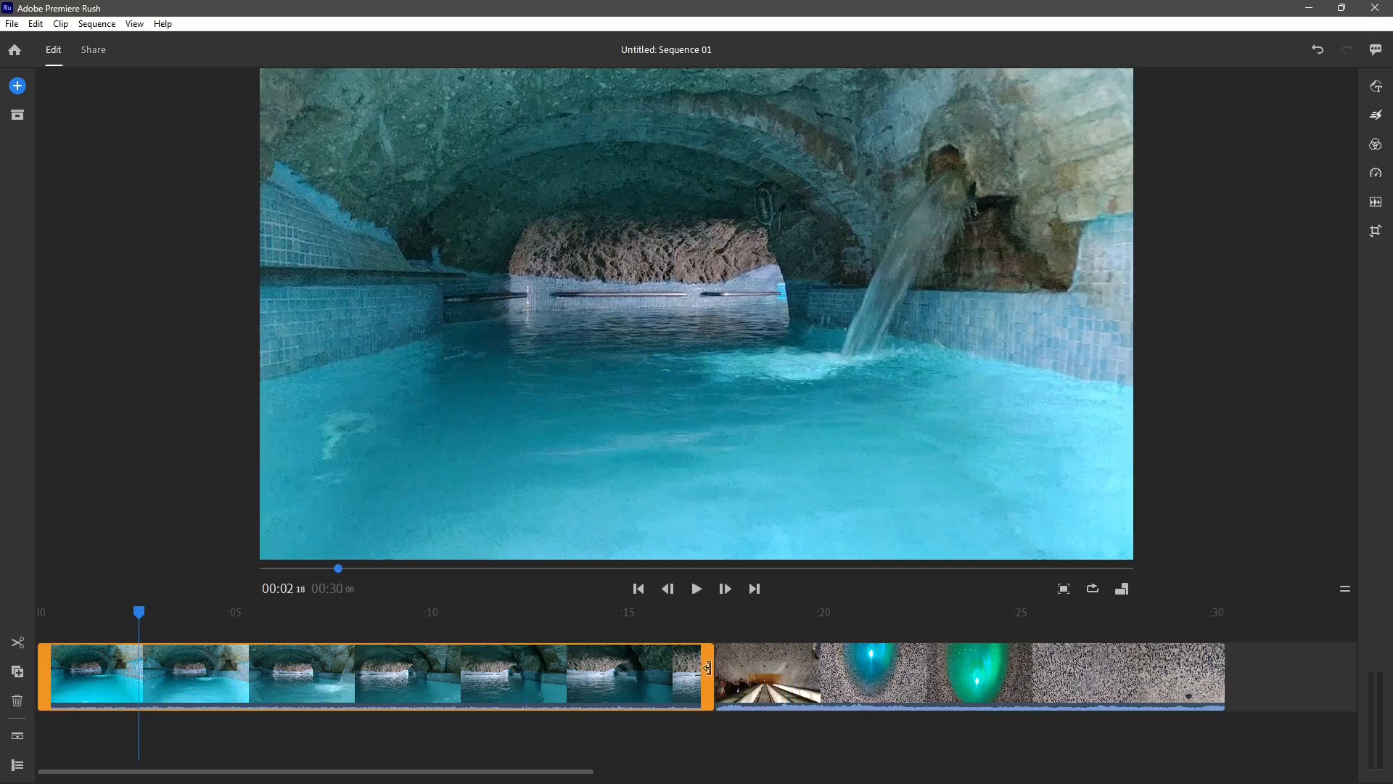
# Shorten the grotto clip's end to about 8 seconds and trim both ends of the second clip to about 5.5 seconds
pyautogui.moveTo(708, 668); pyautogui.dragTo(361, 676)
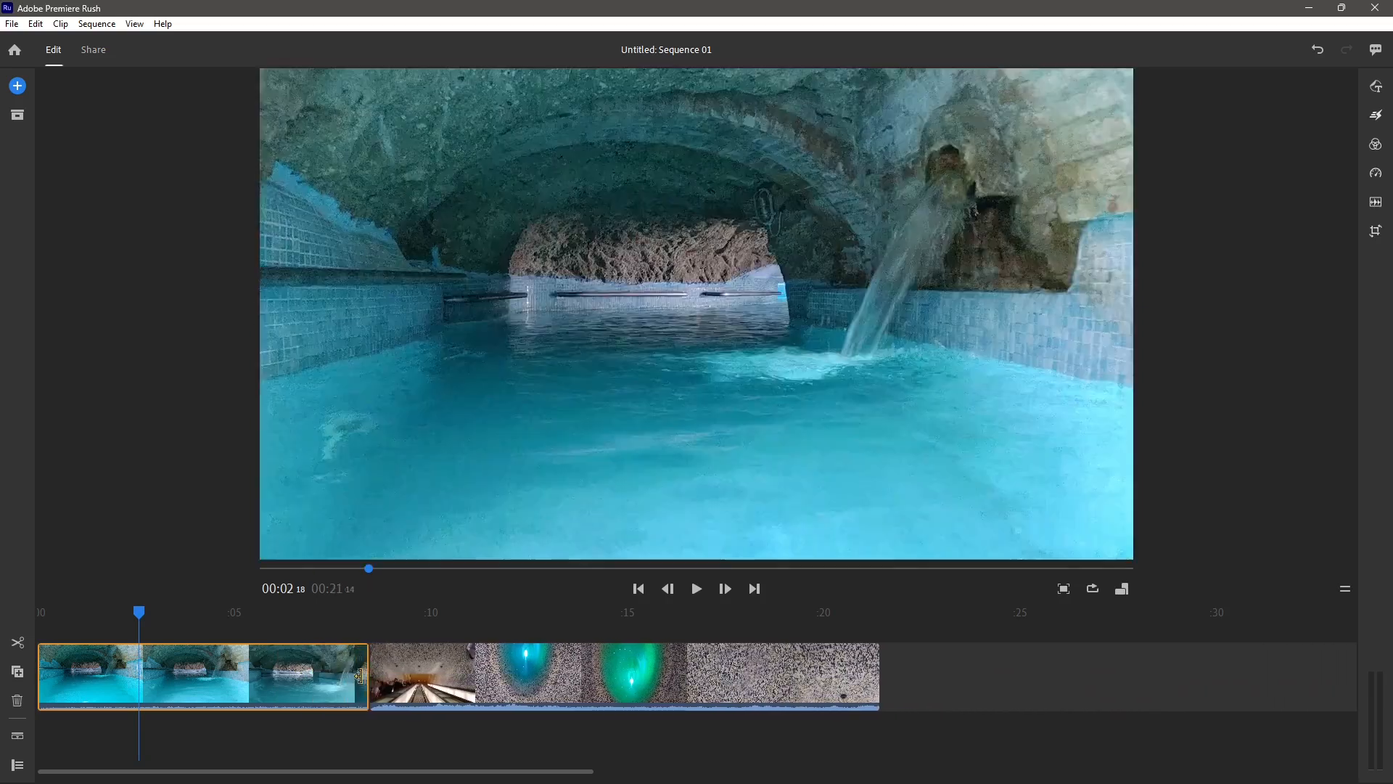
pyautogui.click(466, 653)
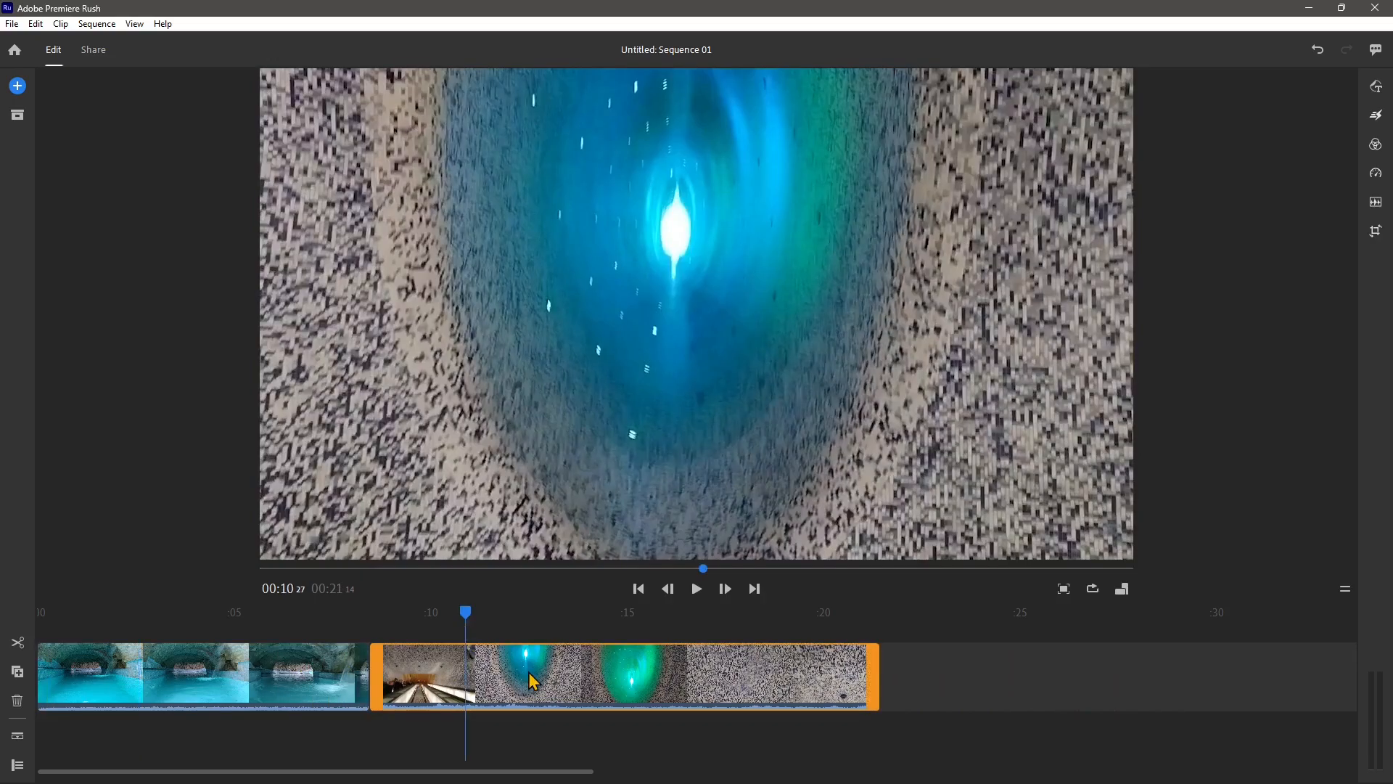
pyautogui.click(530, 677)
pyautogui.moveTo(374, 679); pyautogui.dragTo(468, 690)
pyautogui.moveTo(775, 683); pyautogui.dragTo(592, 682)
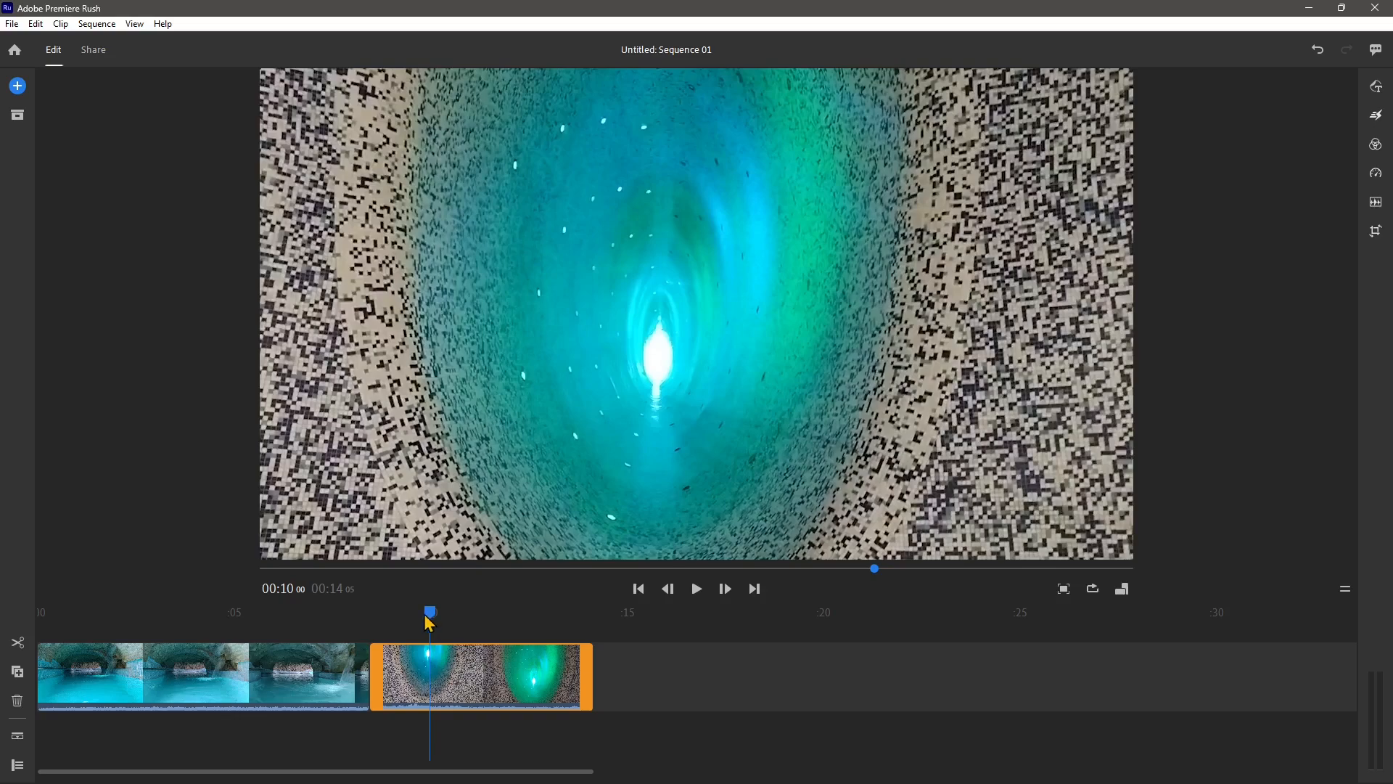
# Review the trimmed sequence by scrubbing, stepping forward by frames, jumping to its end and start, and briefly playing it
pyautogui.moveTo(429, 621); pyautogui.dragTo(188, 657)
pyautogui.click(317, 667)
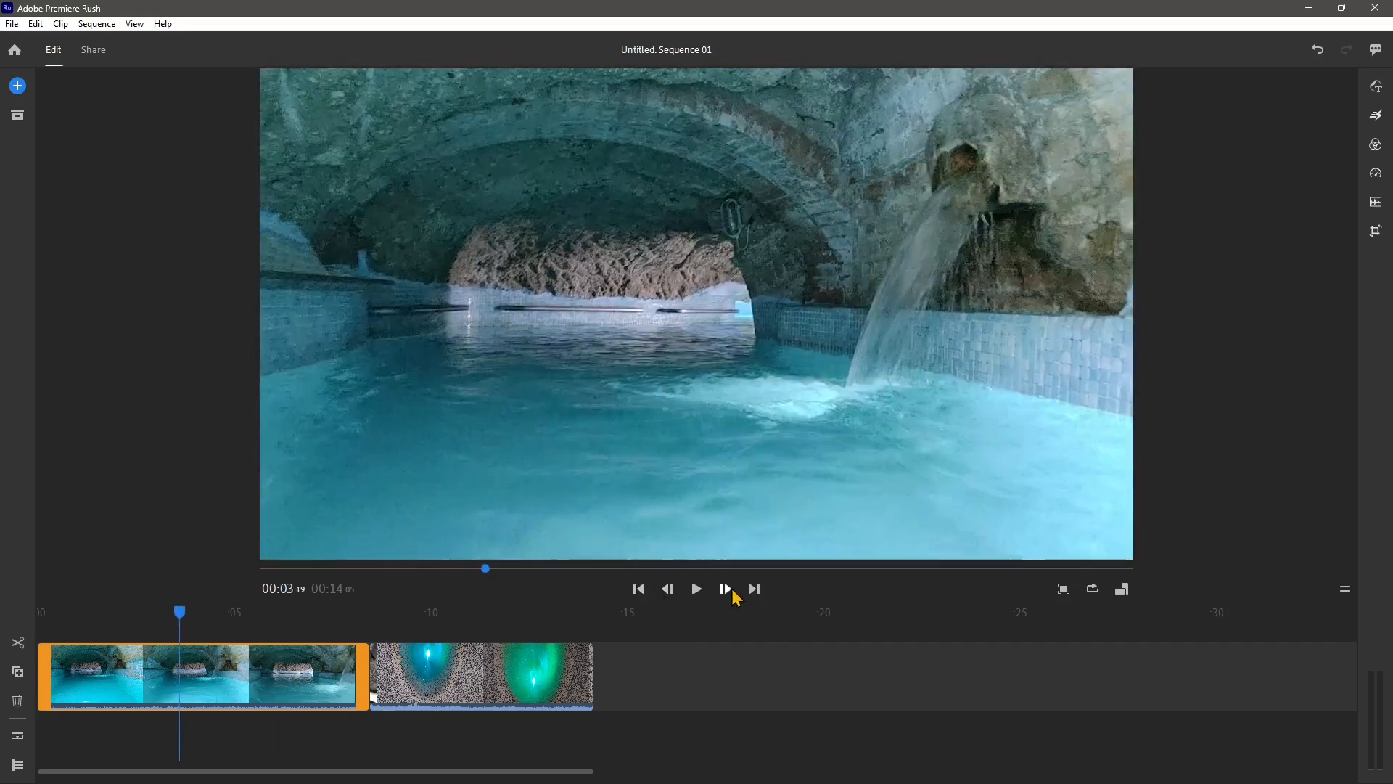
pyautogui.click(724, 589)
pyautogui.click(725, 589)
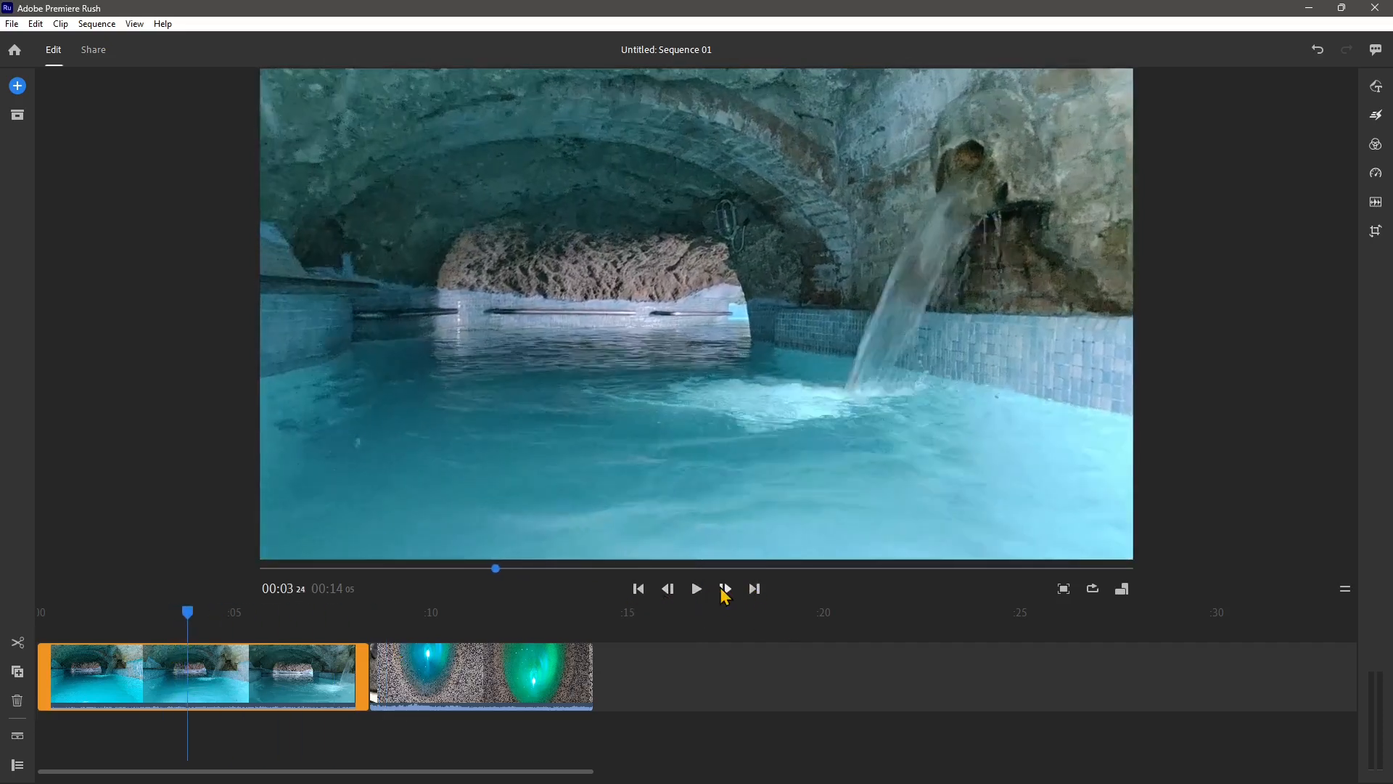
pyautogui.click(724, 590)
pyautogui.click(755, 589)
pyautogui.click(638, 588)
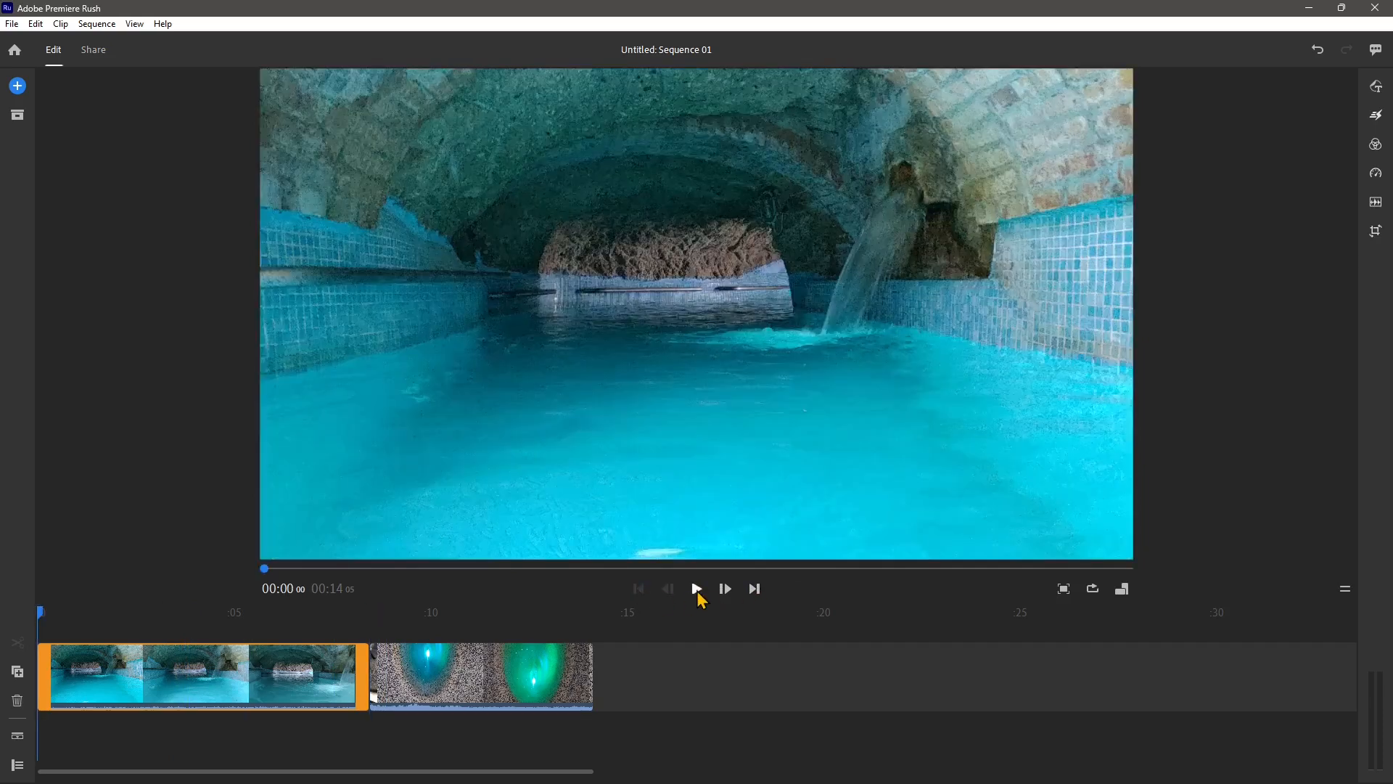
pyautogui.click(696, 589)
pyautogui.click(697, 589)
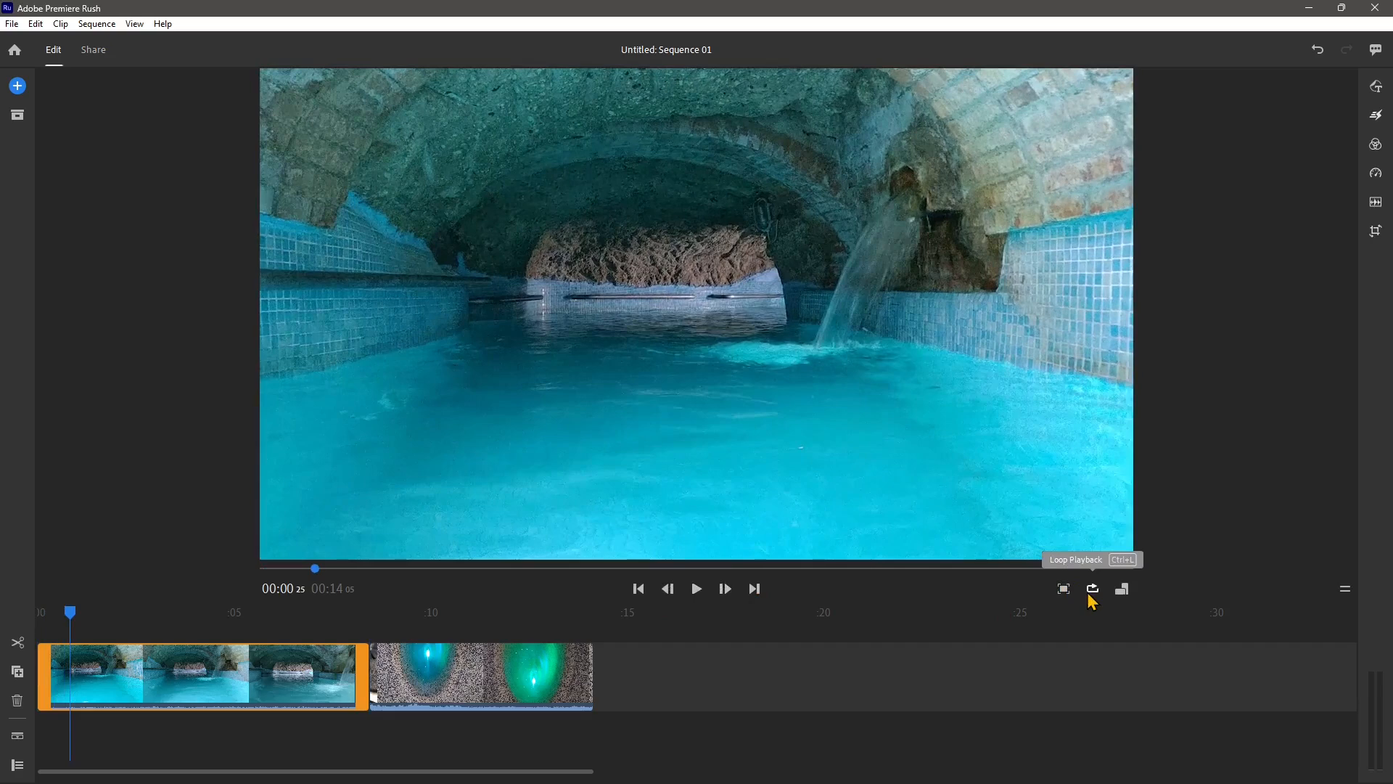
# Try the 9:16 vertical format on the sequence and set its aspect ratio to 1:1
pyautogui.click(1127, 594)
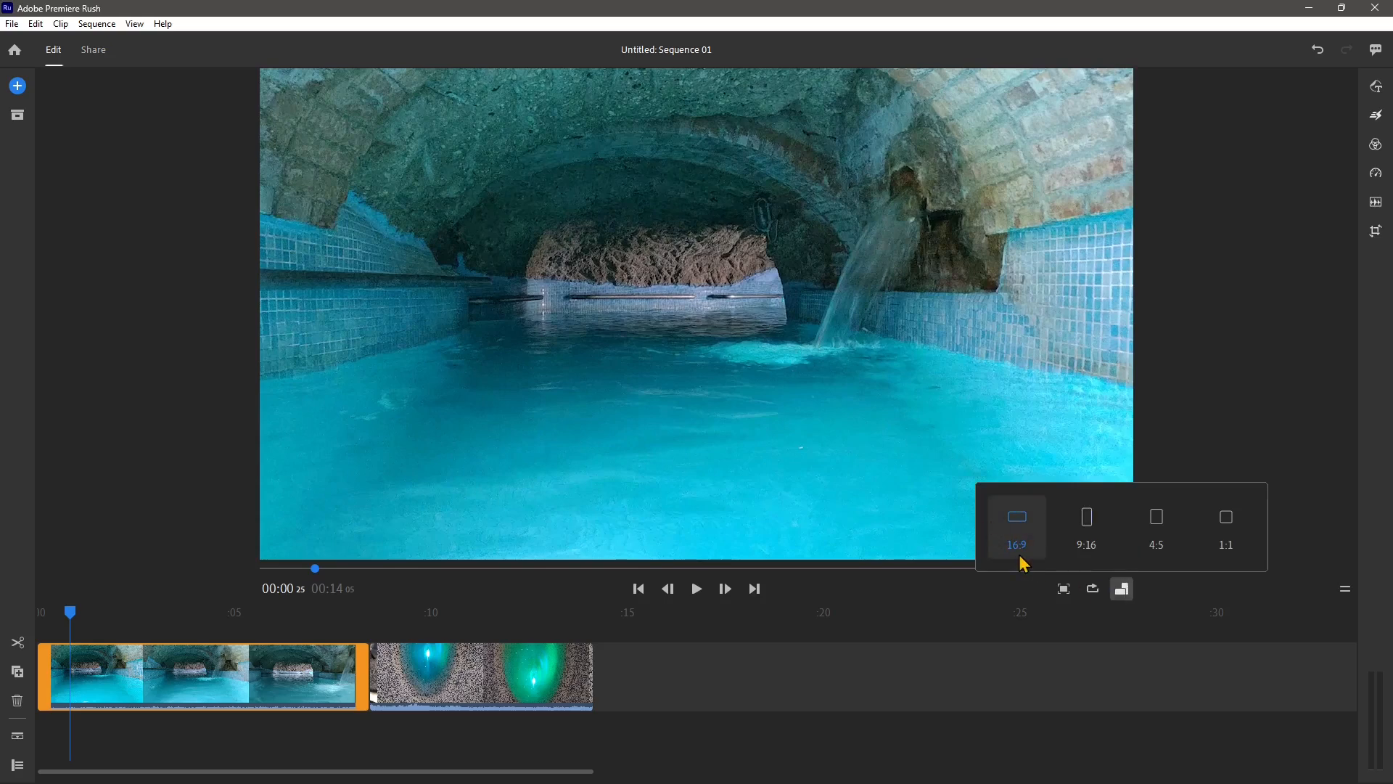
pyautogui.click(1075, 545)
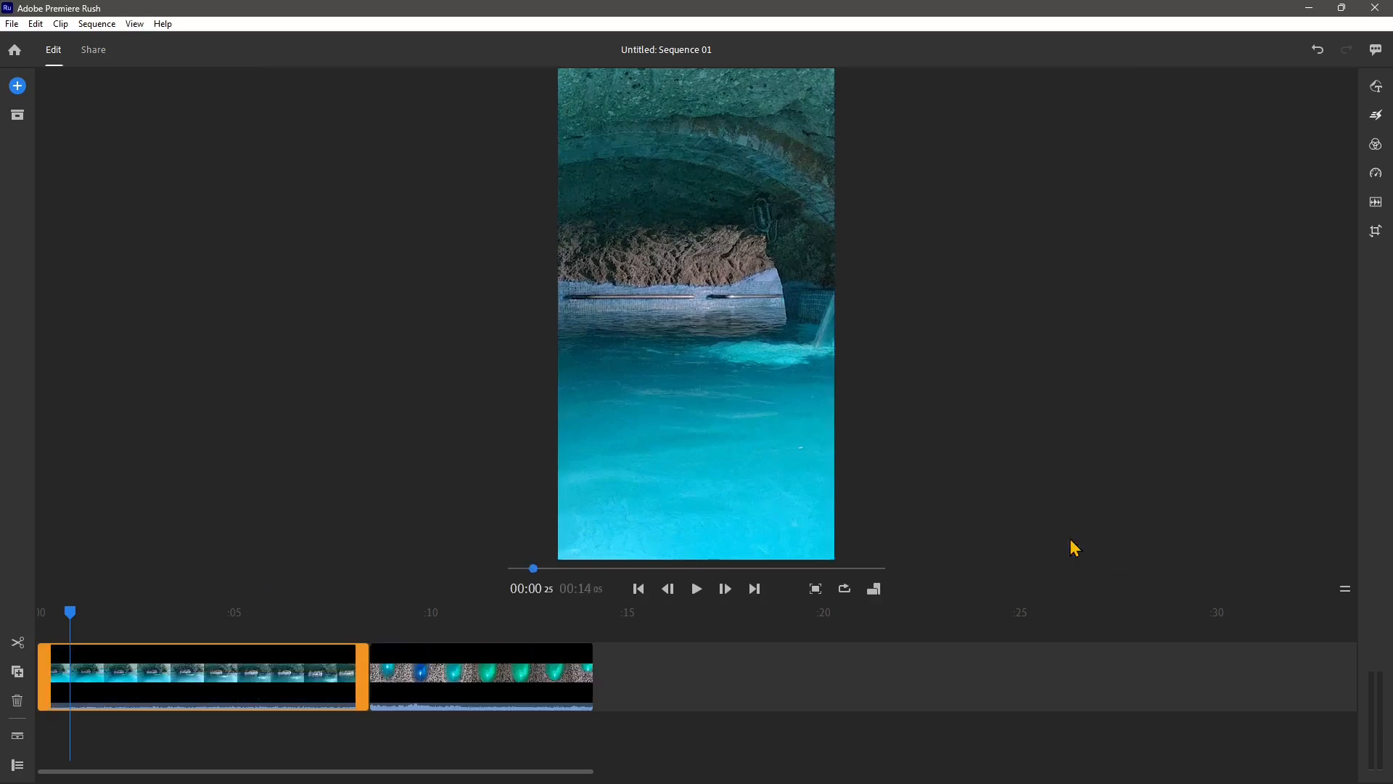
pyautogui.click(874, 590)
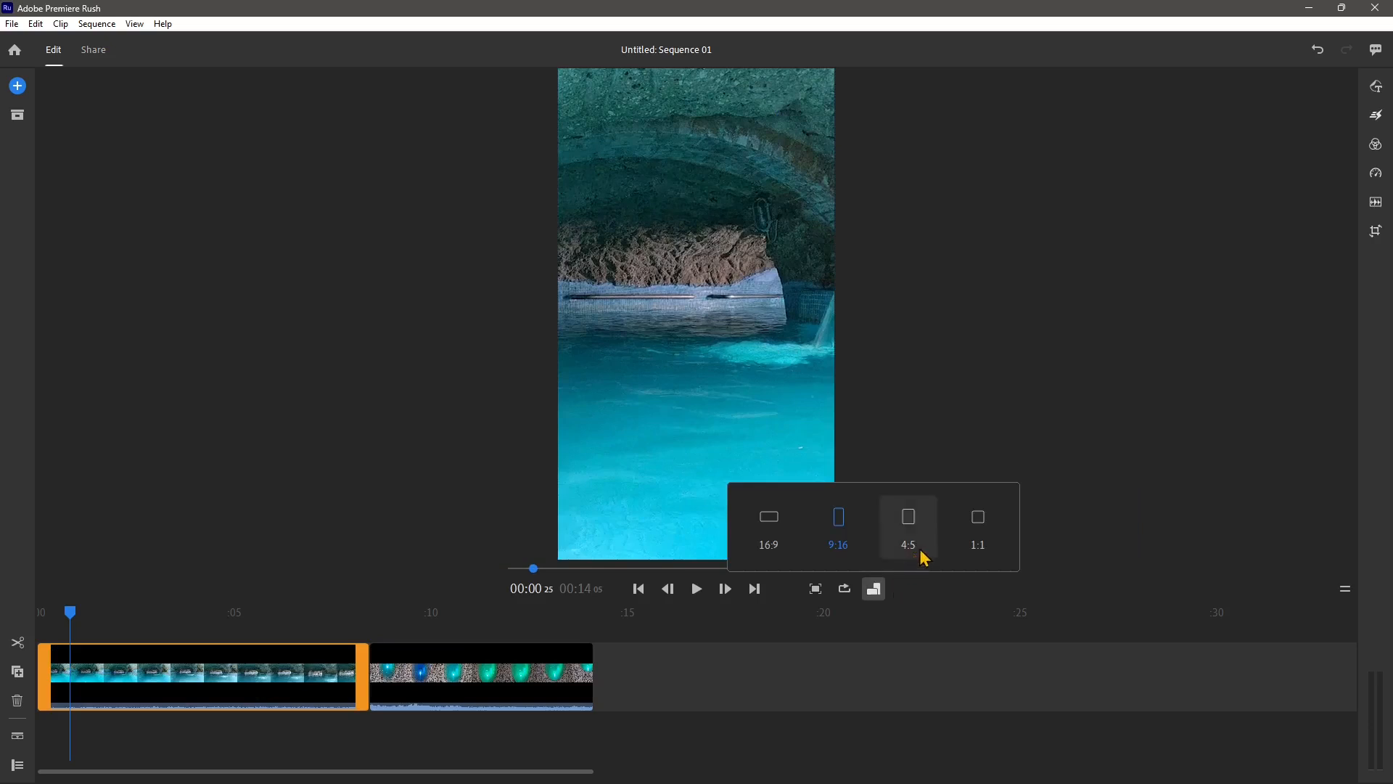
pyautogui.click(980, 537)
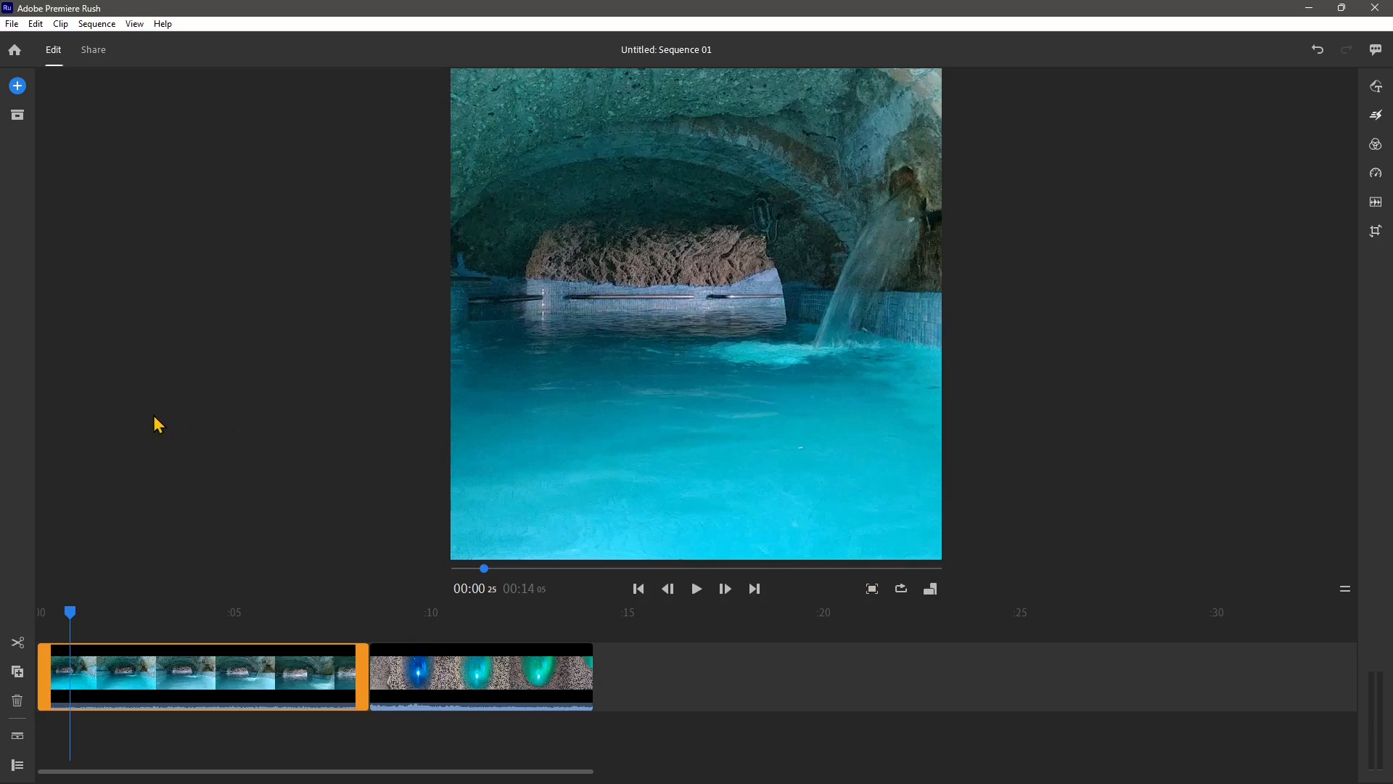
# Reopen the Untitled grotto project from the home screen and add the Super Star title above the first clip at about 1 second
pyautogui.click(15, 51)
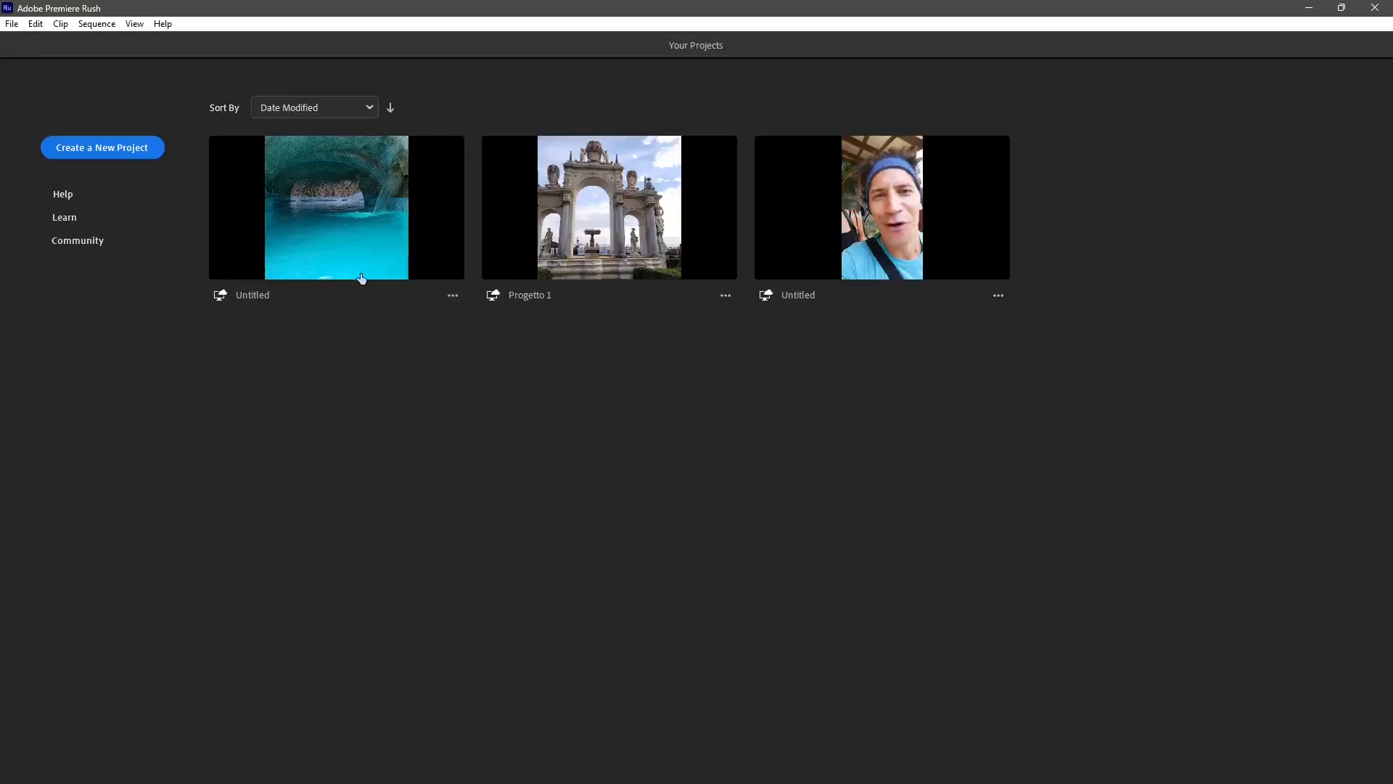
pyautogui.click(344, 254)
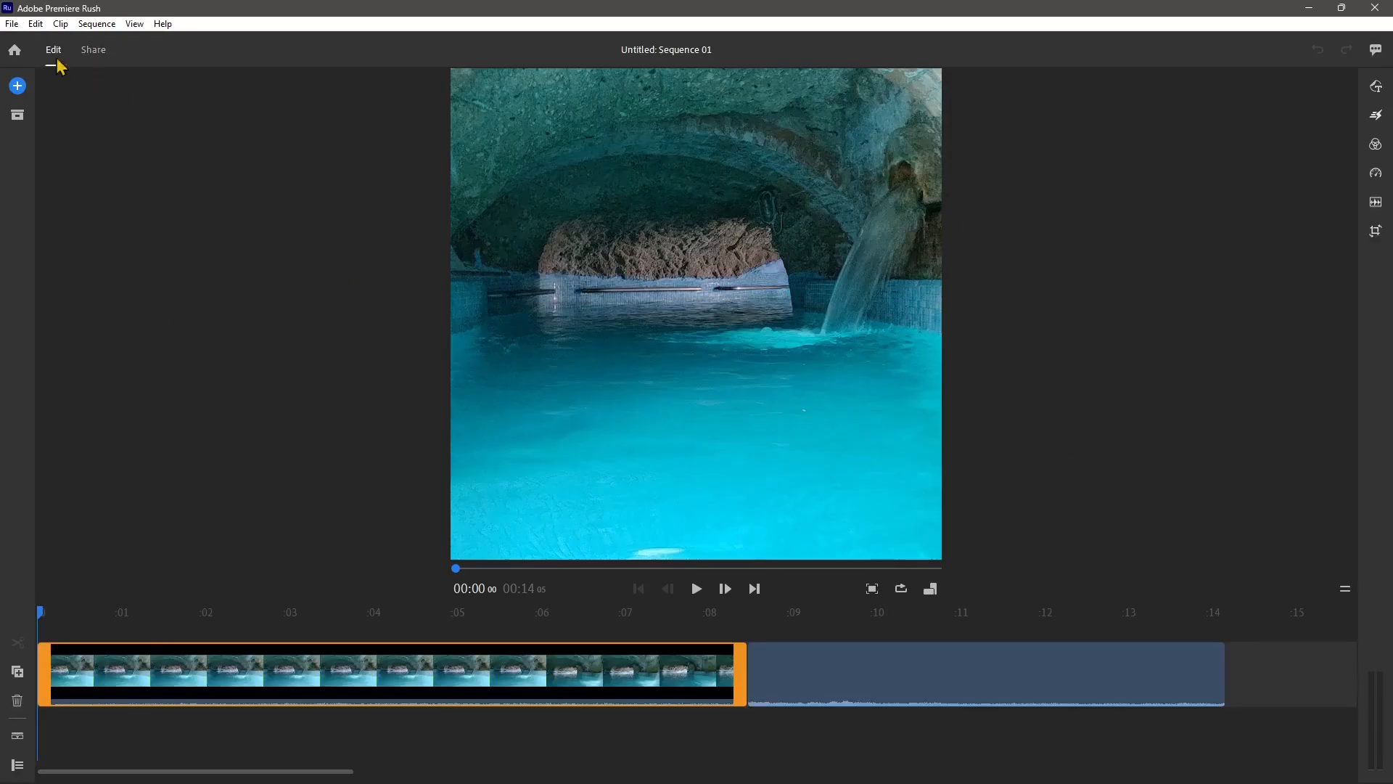
pyautogui.click(18, 87)
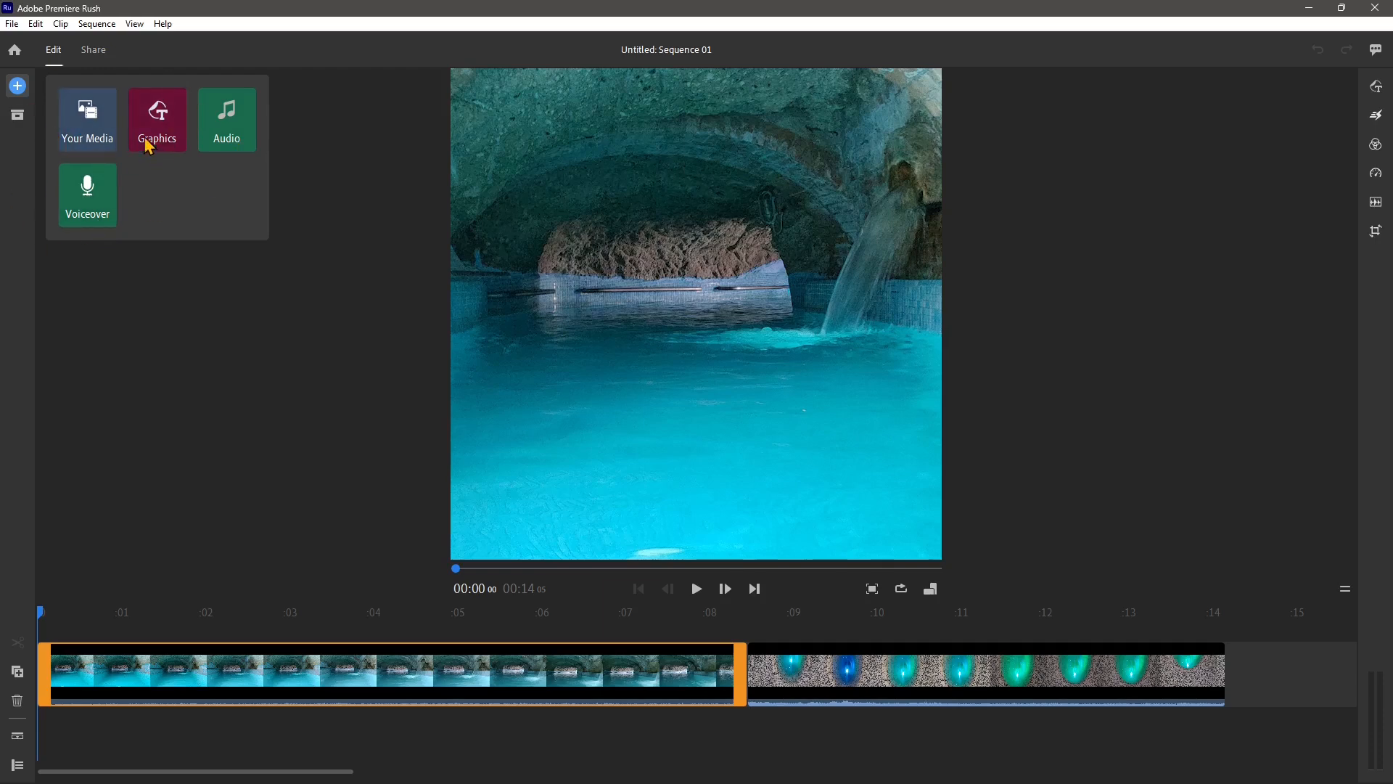
pyautogui.click(160, 148)
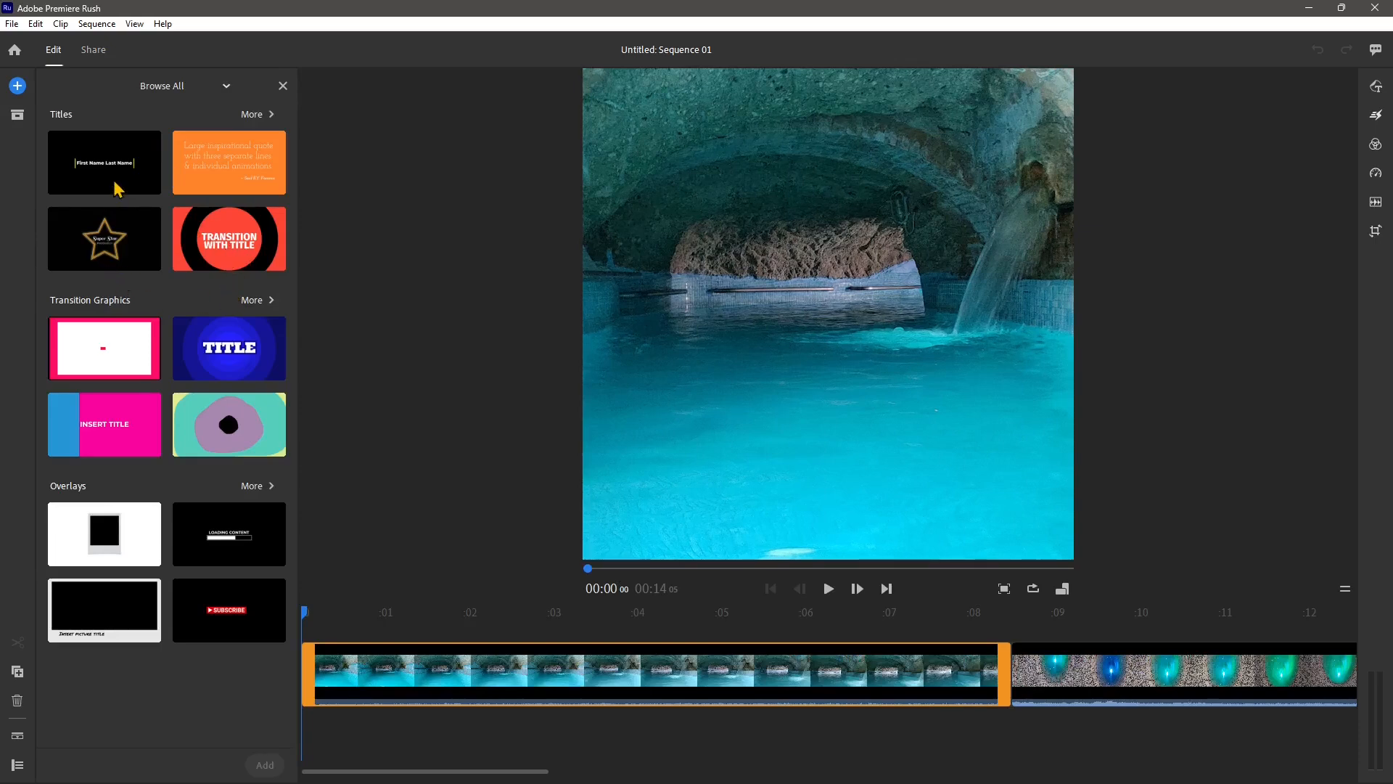
pyautogui.moveTo(117, 251); pyautogui.dragTo(723, 382)
pyautogui.moveTo(814, 341); pyautogui.dragTo(417, 613)
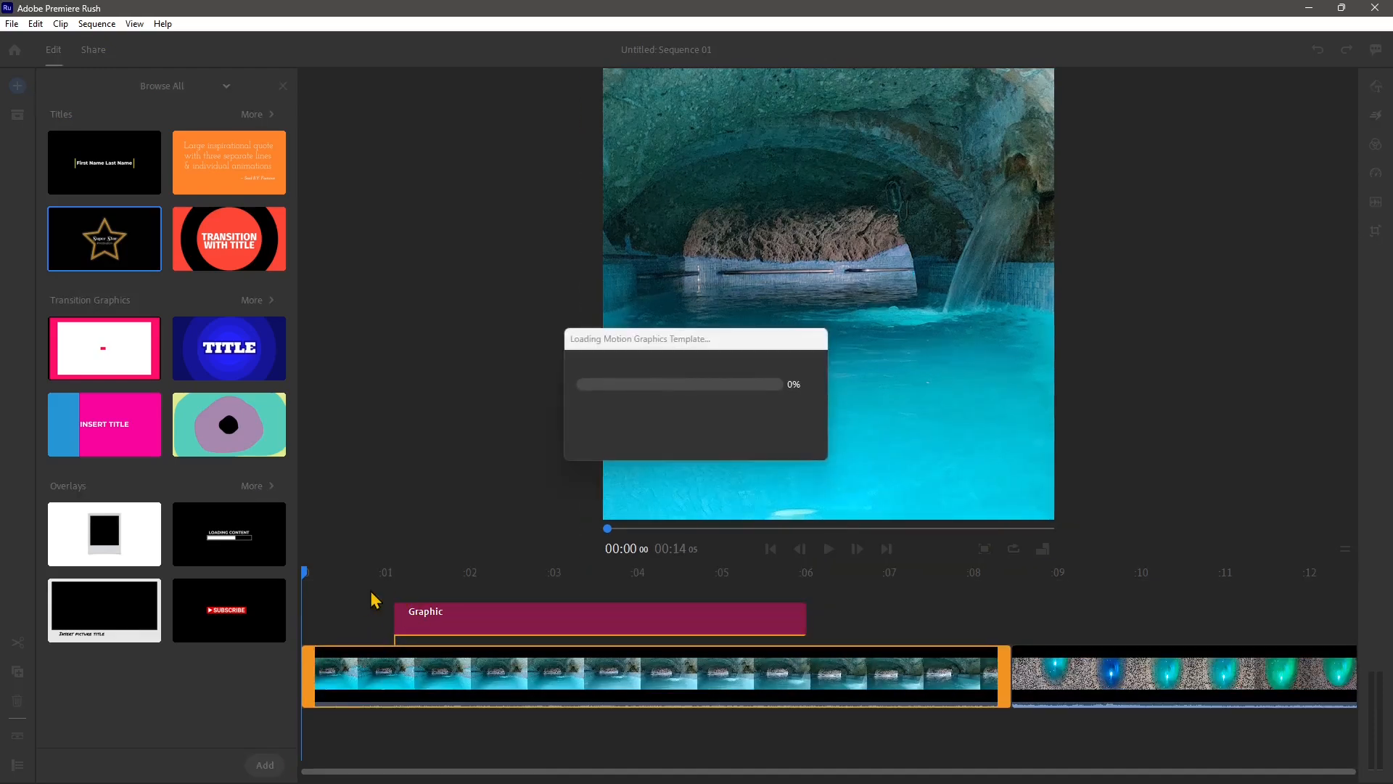
# Replace the Super Star title's main text with PREMIERE
pyautogui.click(405, 575)
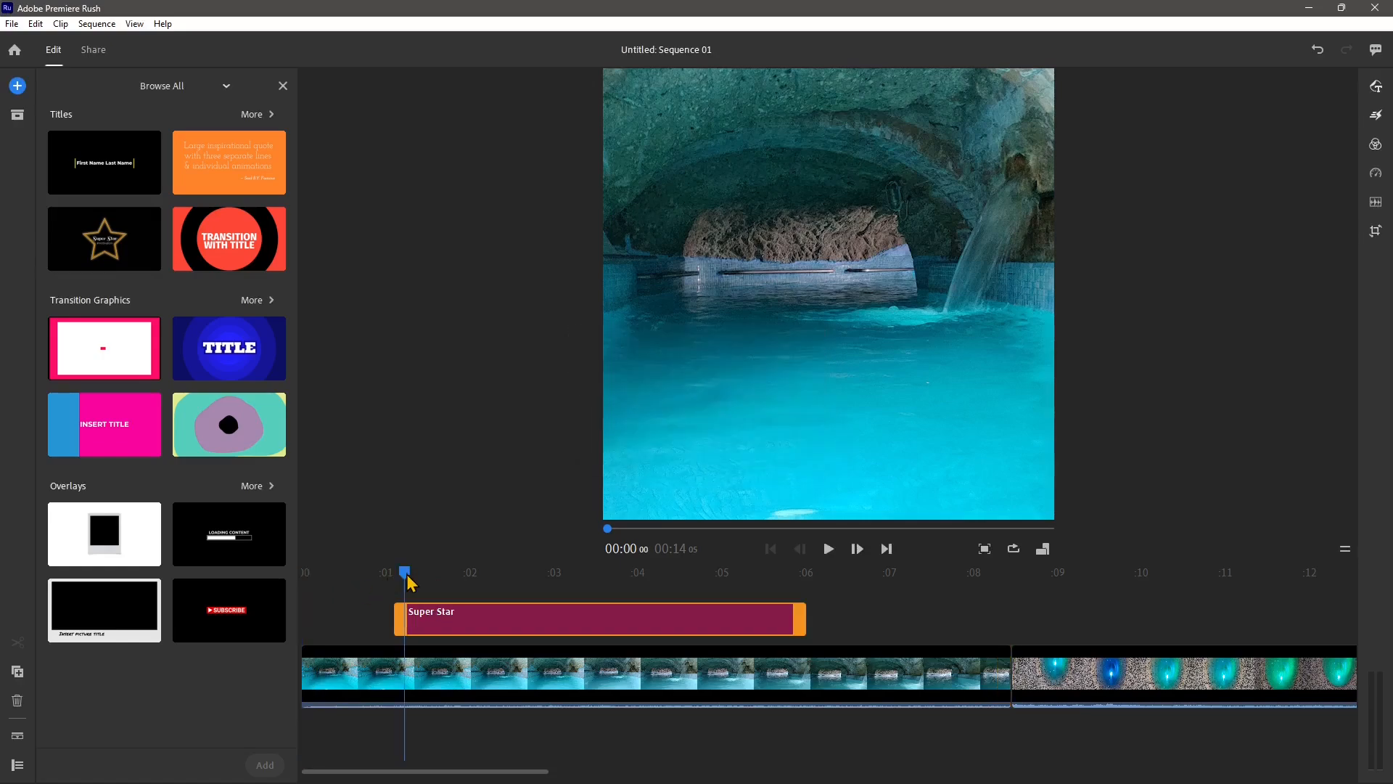
pyautogui.press('-')
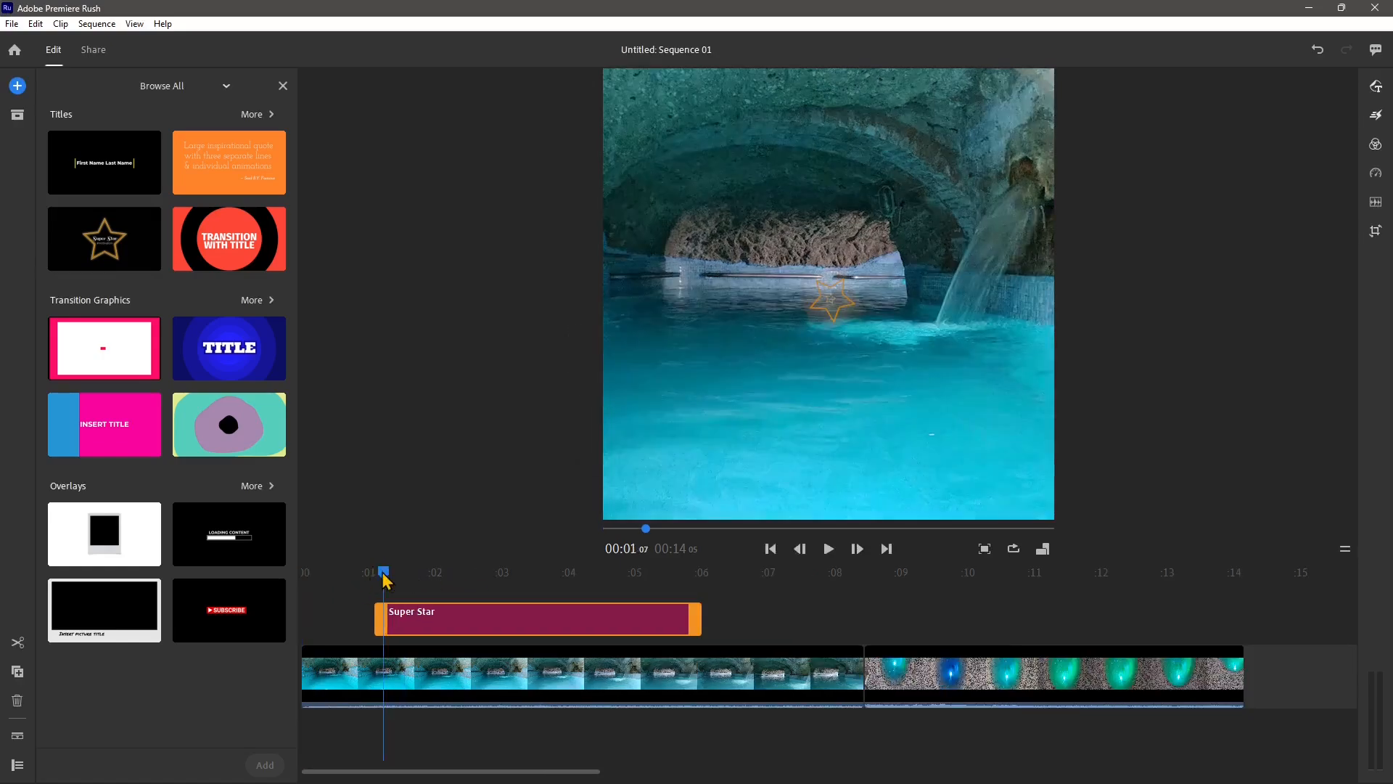
pyautogui.moveTo(385, 578); pyautogui.dragTo(441, 614)
pyautogui.click(832, 314)
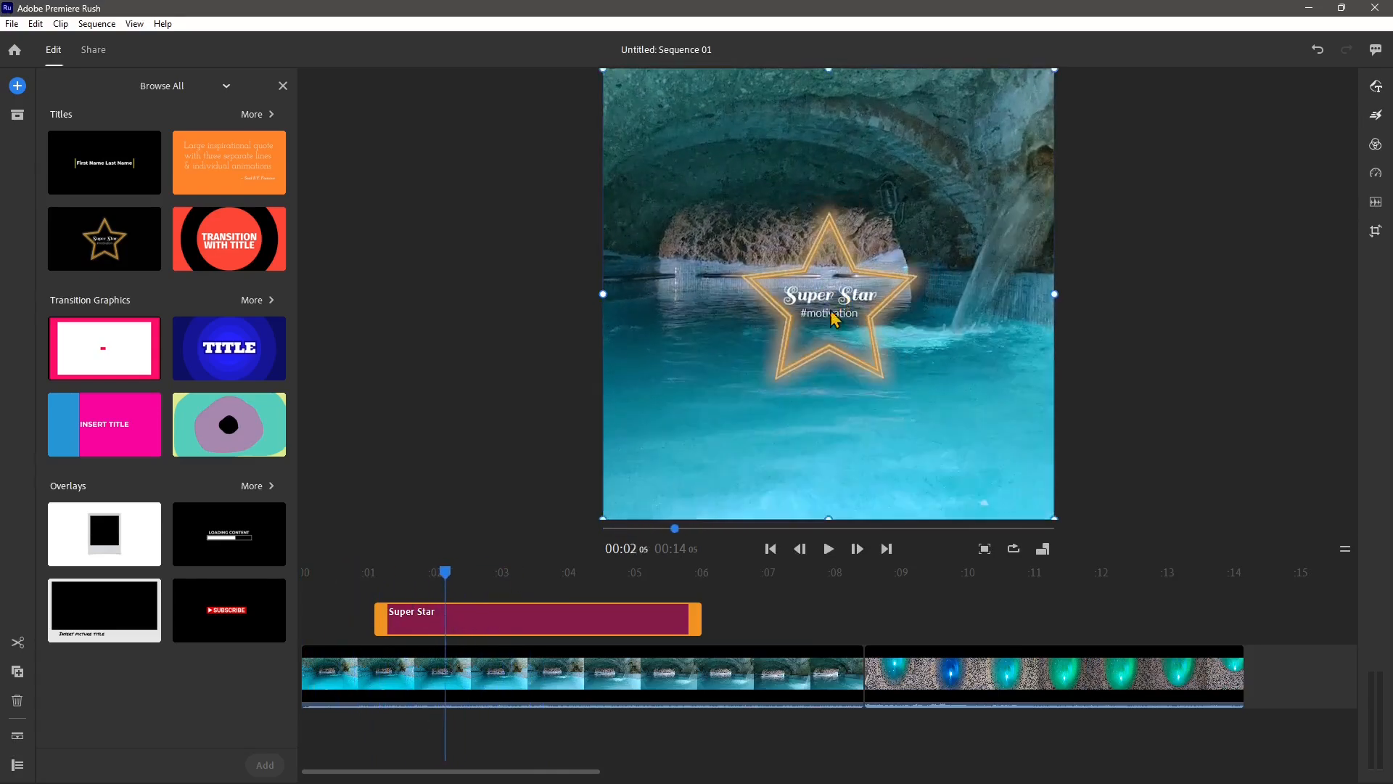
pyautogui.doubleClick(807, 296)
pyautogui.doubleClick(839, 294)
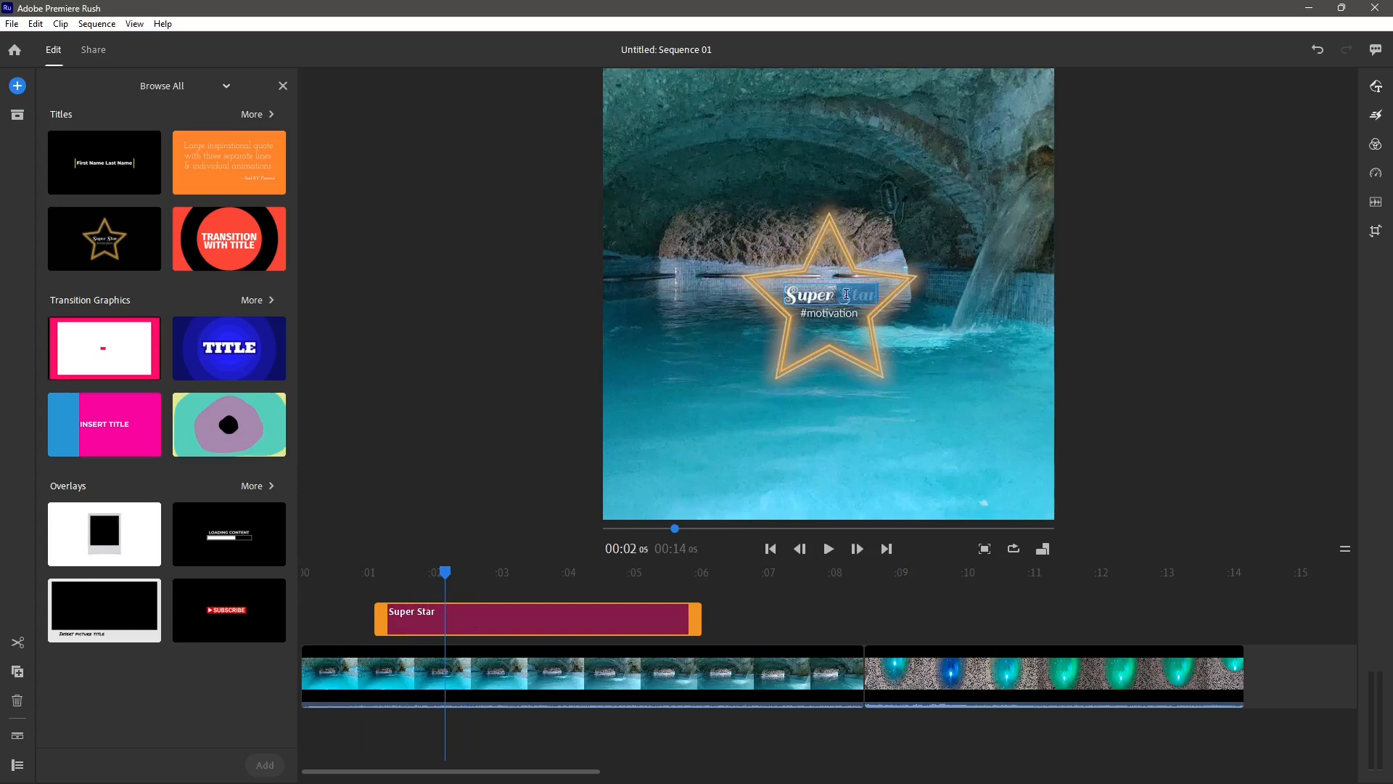
pyautogui.tripleClick(846, 294)
pyautogui.write('PREMIE')
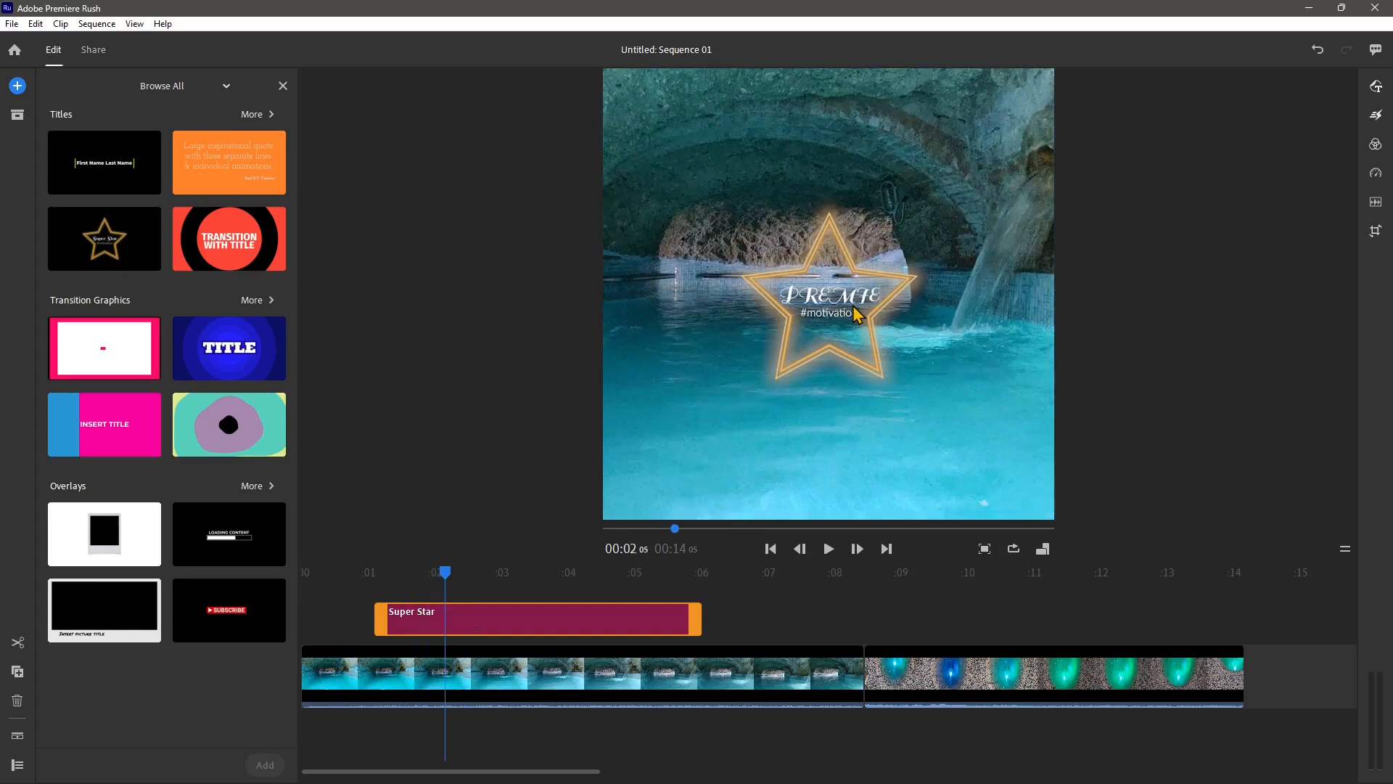
pyautogui.write('RE')
# Replace the #motivation subtitle inside the star with RUSH and scrub through the title to check it
pyautogui.click(845, 317)
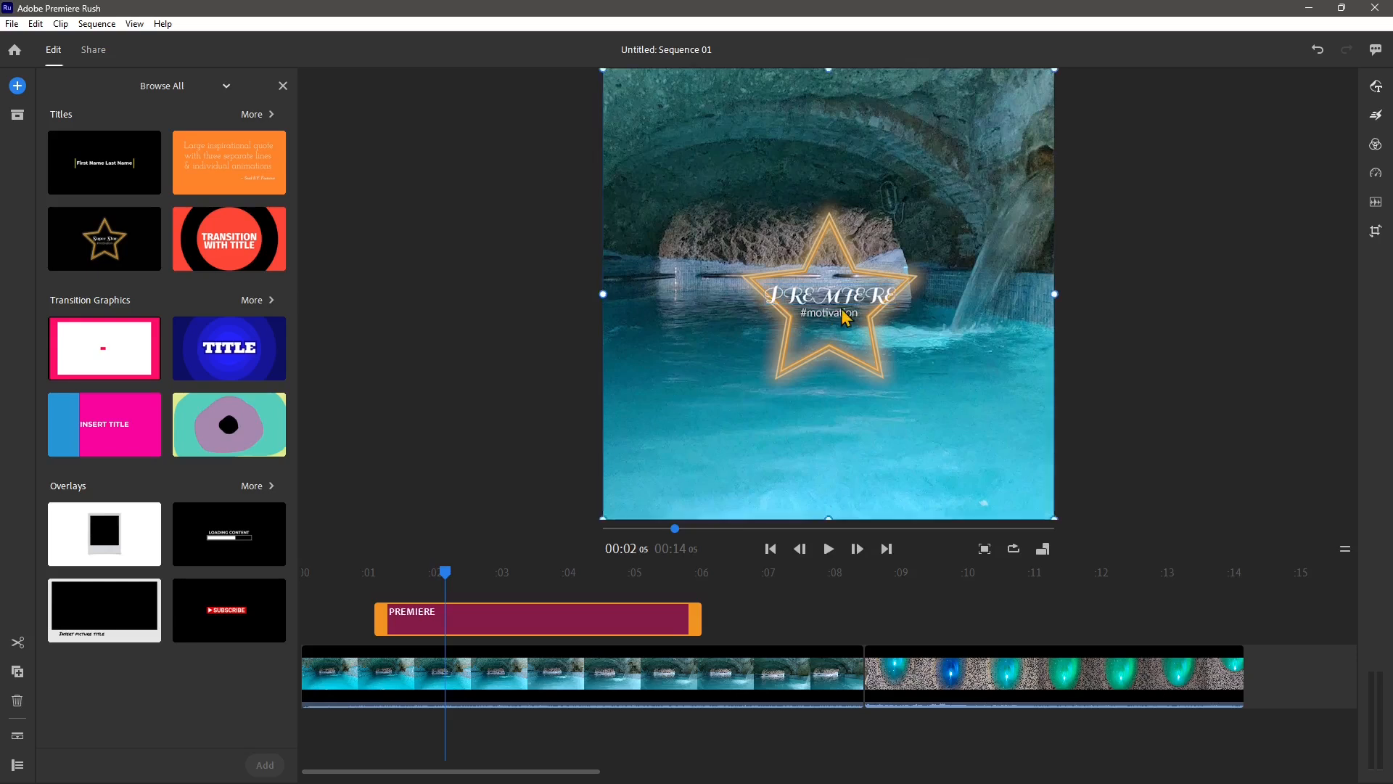
pyautogui.doubleClick(836, 313)
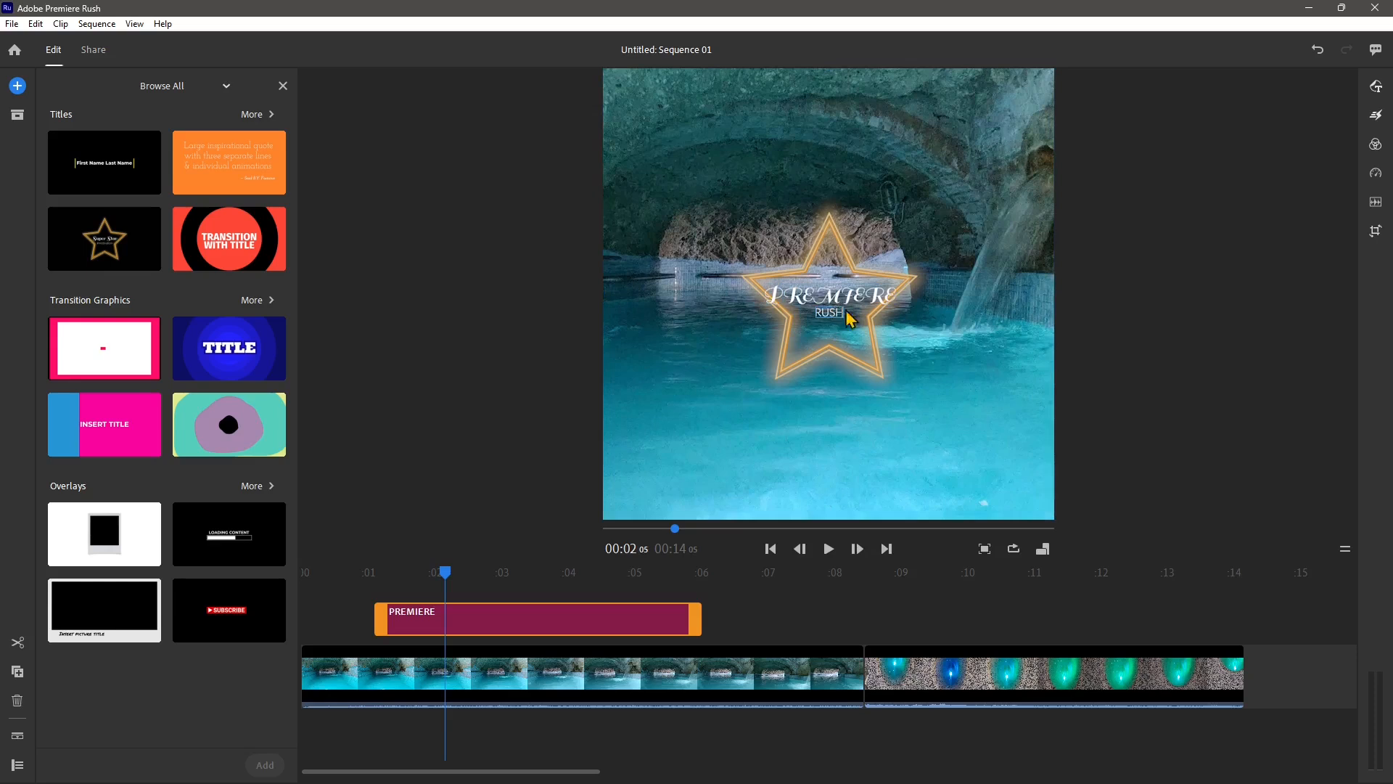
pyautogui.click(793, 379)
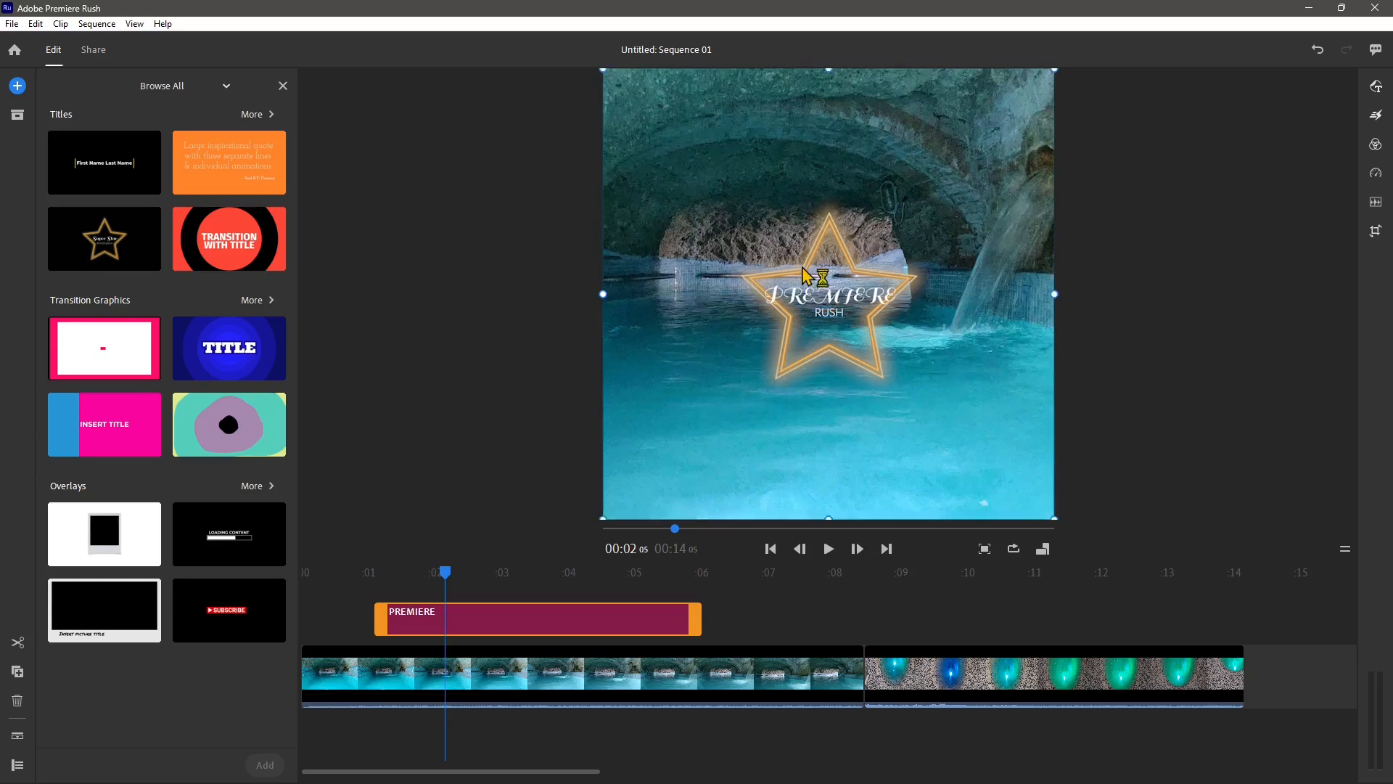
pyautogui.click(450, 572)
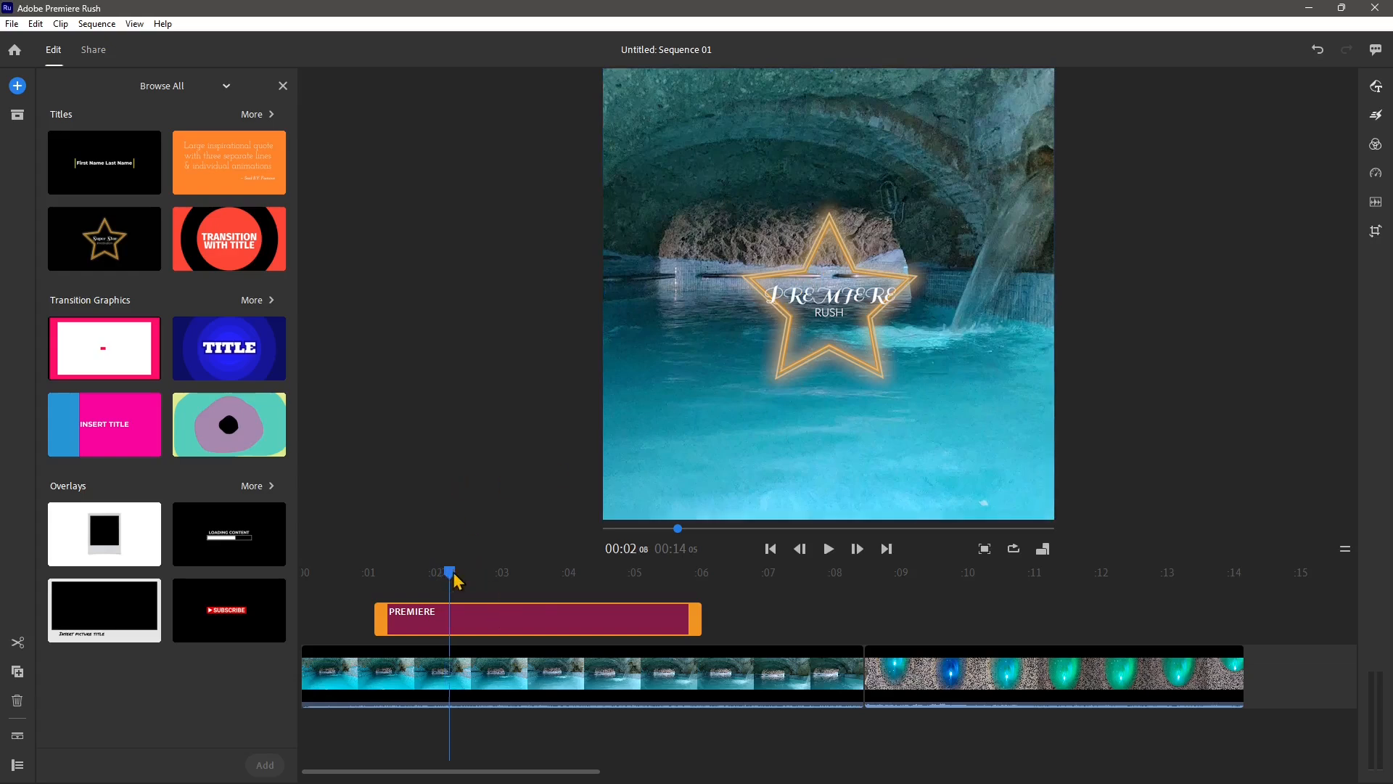
pyautogui.moveTo(455, 573); pyautogui.dragTo(475, 610)
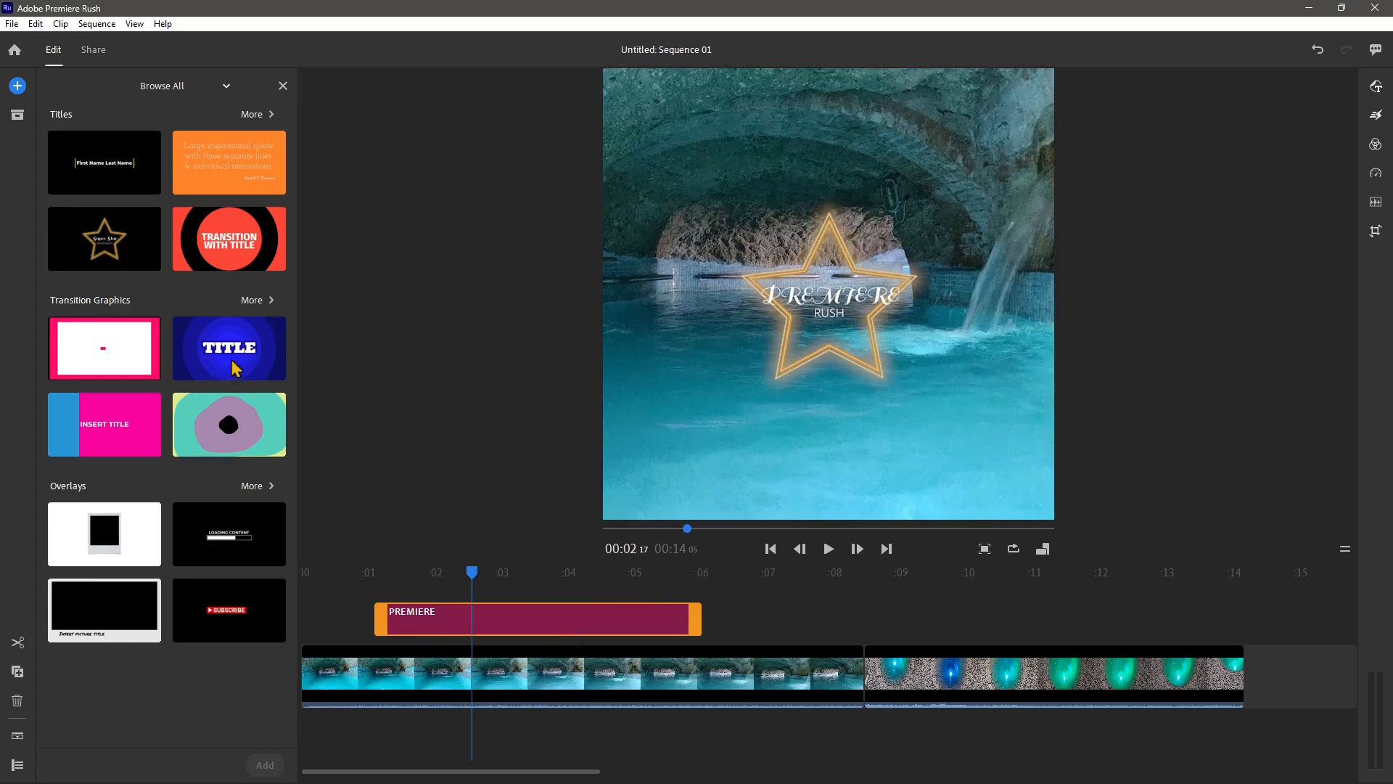
# Add the Transition With Title graphic just after the PREMIERE title at about 6 seconds and preview it near the clip change
pyautogui.moveTo(234, 263); pyautogui.dragTo(714, 626)
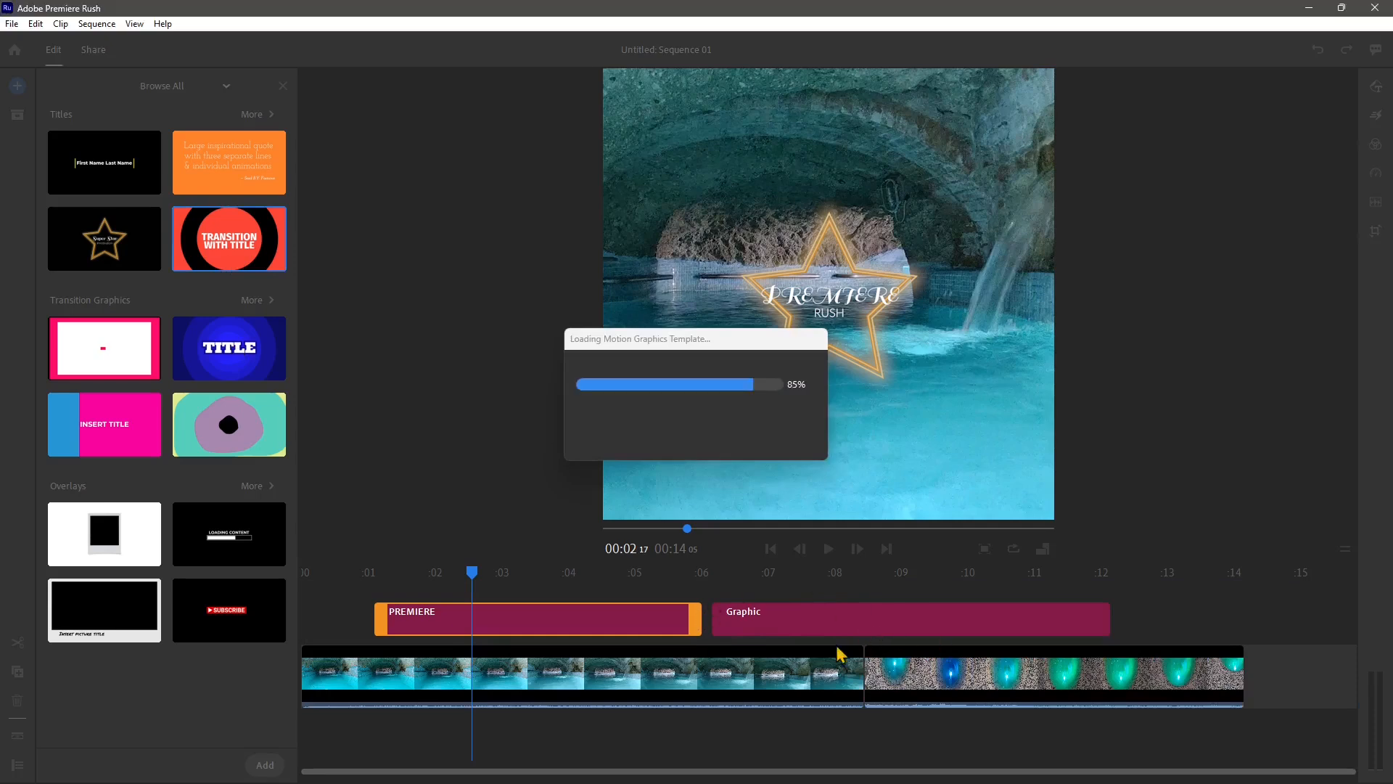
pyautogui.moveTo(796, 589); pyautogui.dragTo(853, 672)
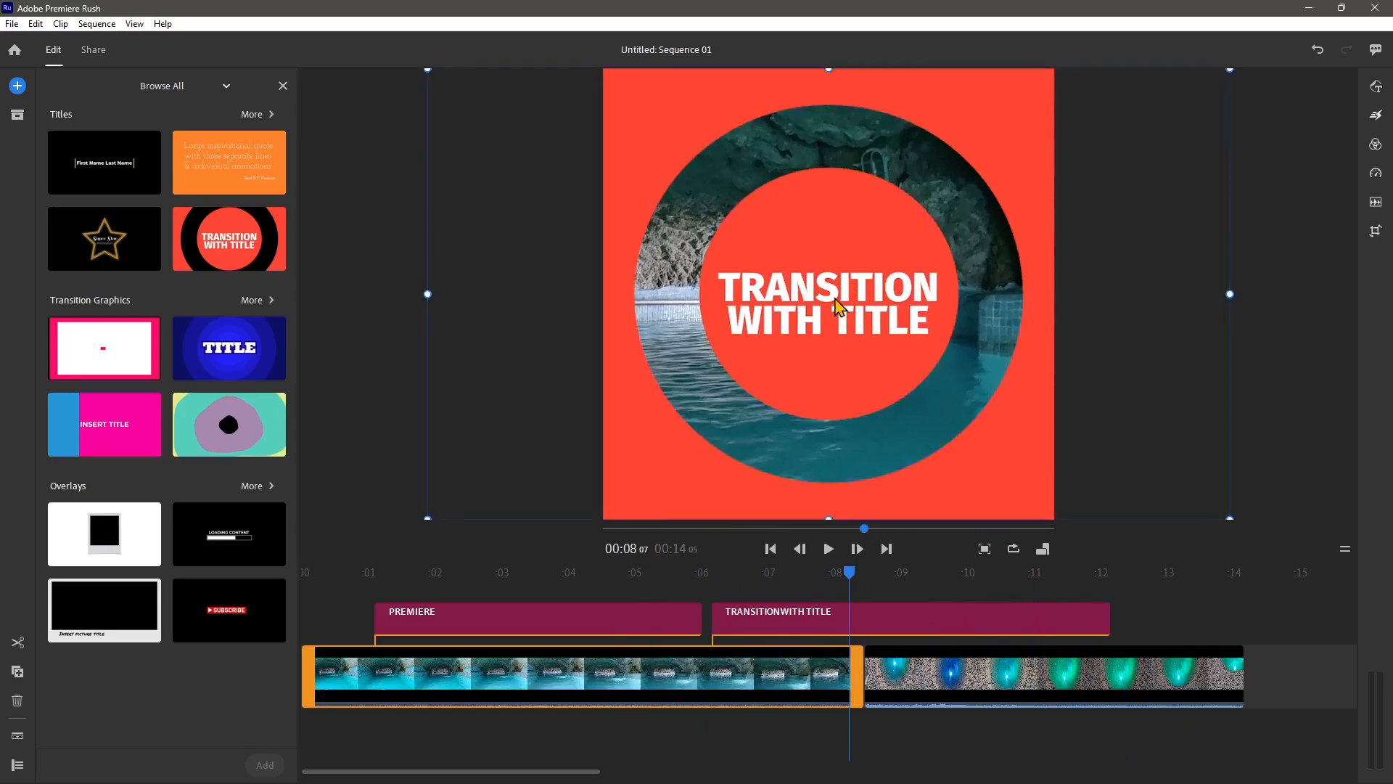
pyautogui.moveTo(831, 296); pyautogui.dragTo(845, 297)
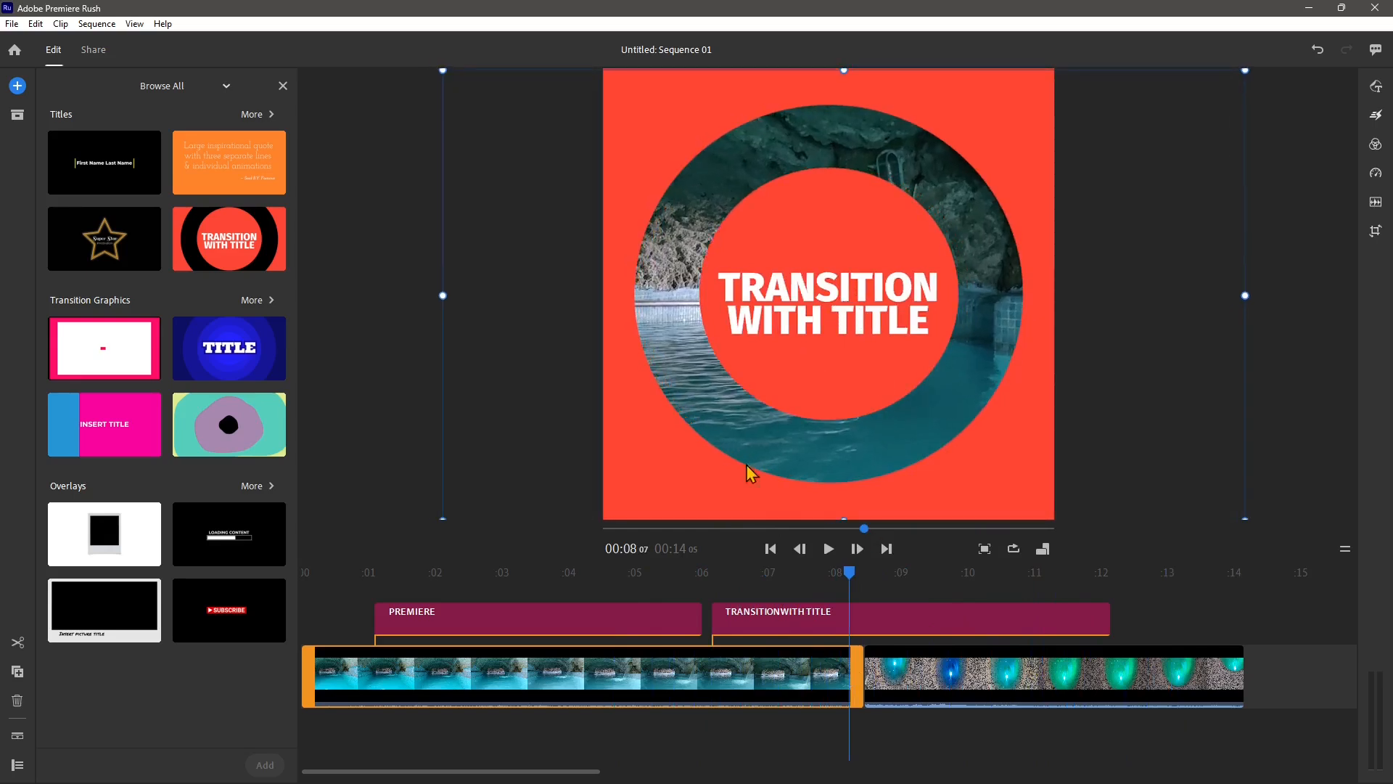
# Replace the whole text of the transition title graphic with VFX
pyautogui.click(825, 622)
pyautogui.doubleClick(815, 313)
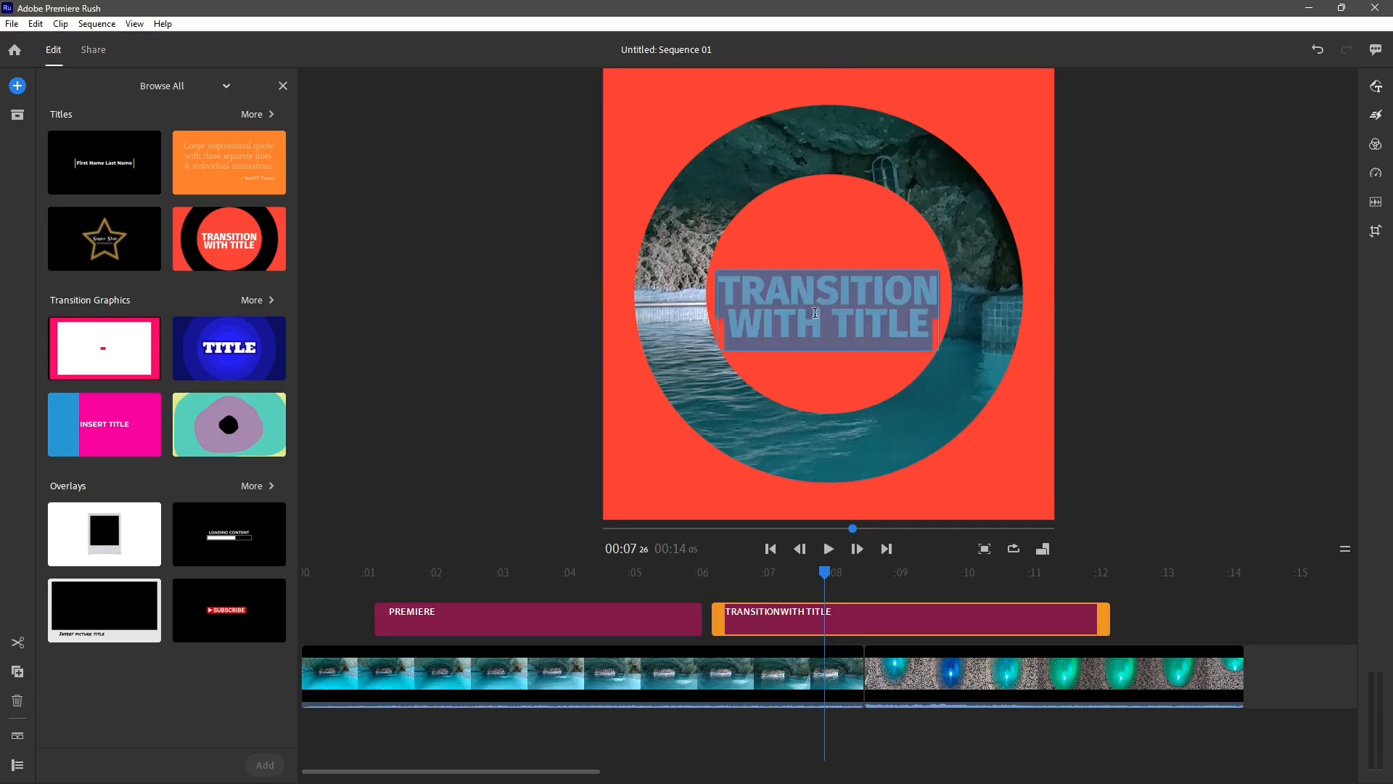
pyautogui.doubleClick(815, 313)
pyautogui.click(807, 325)
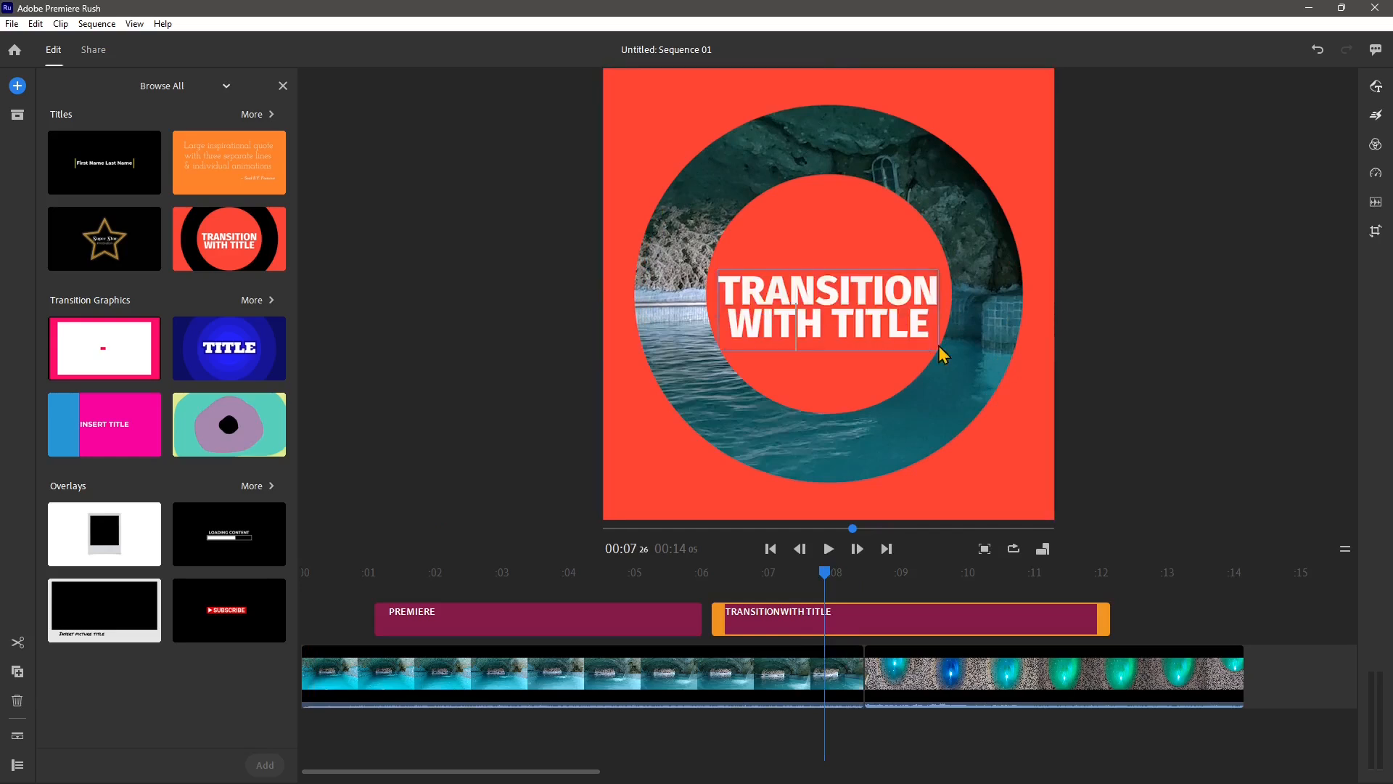
pyautogui.moveTo(926, 331); pyautogui.dragTo(712, 296)
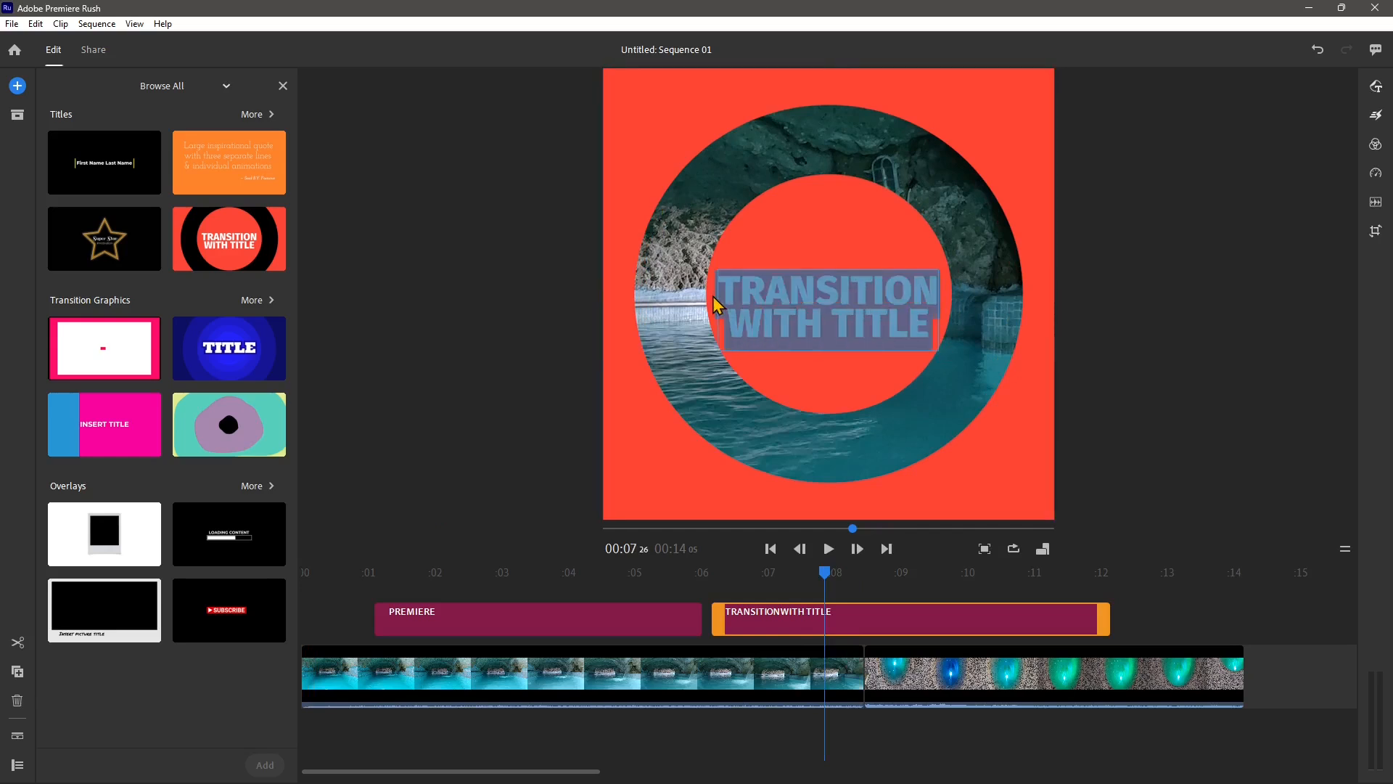
pyautogui.write('VFX')
pyautogui.click(521, 320)
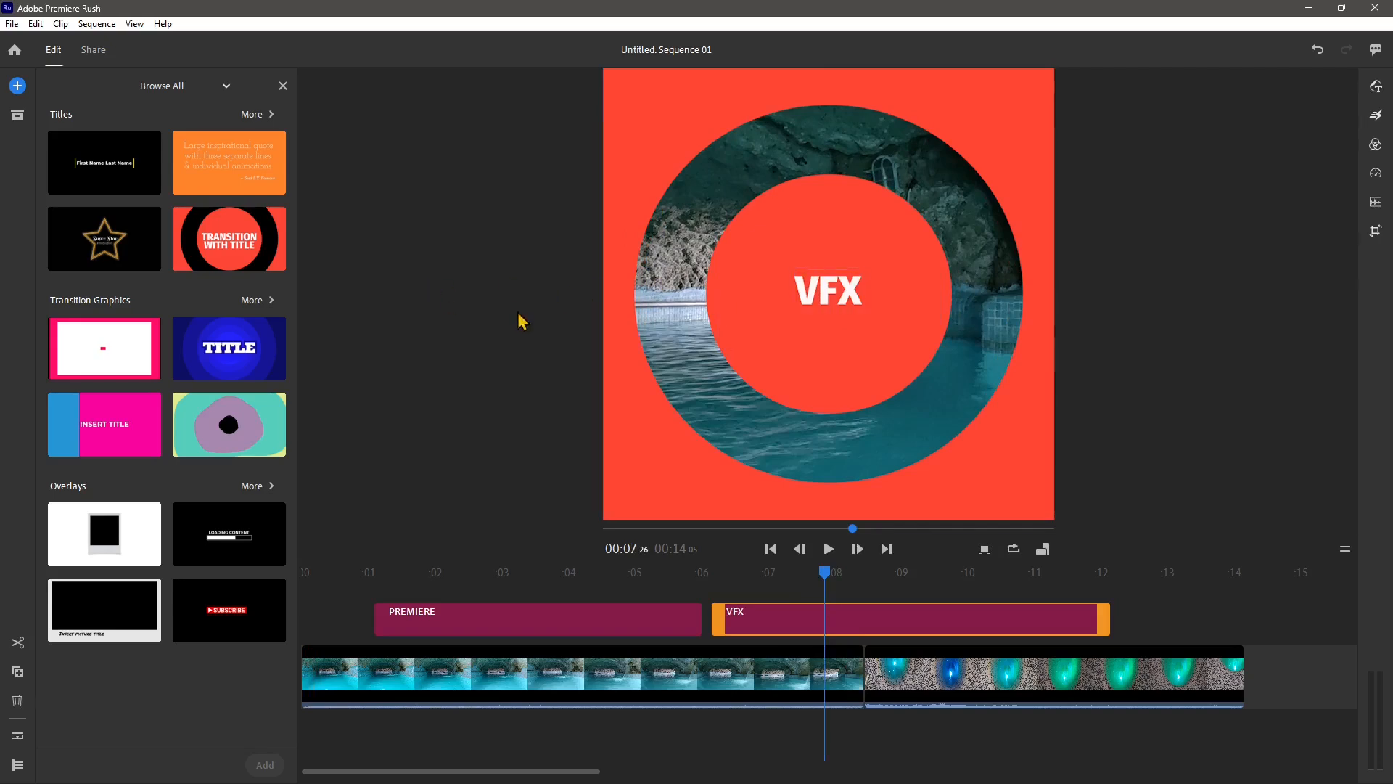
# Examine the animated star title, the Titles template collection, the types of content that can be added, and the project assets
pyautogui.moveTo(823, 572); pyautogui.dragTo(403, 574)
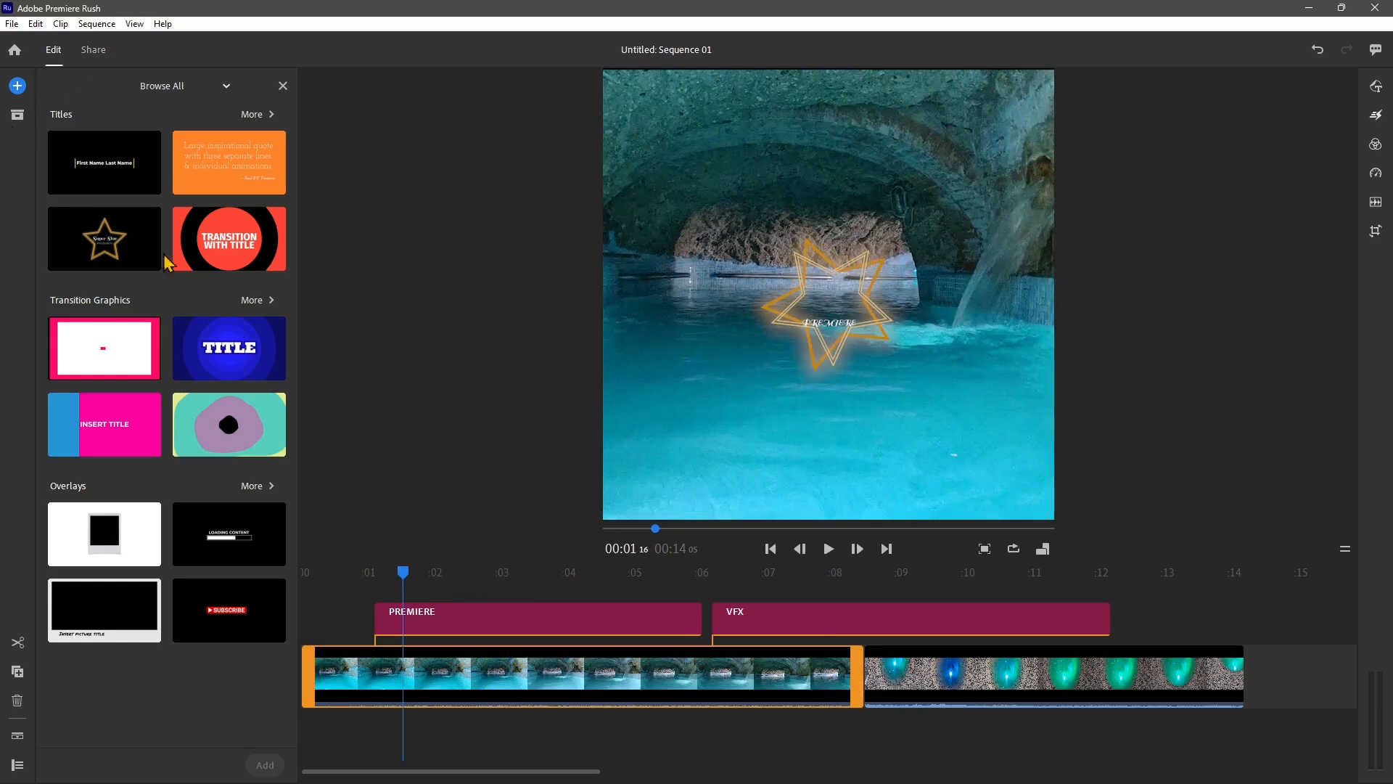
pyautogui.click(268, 115)
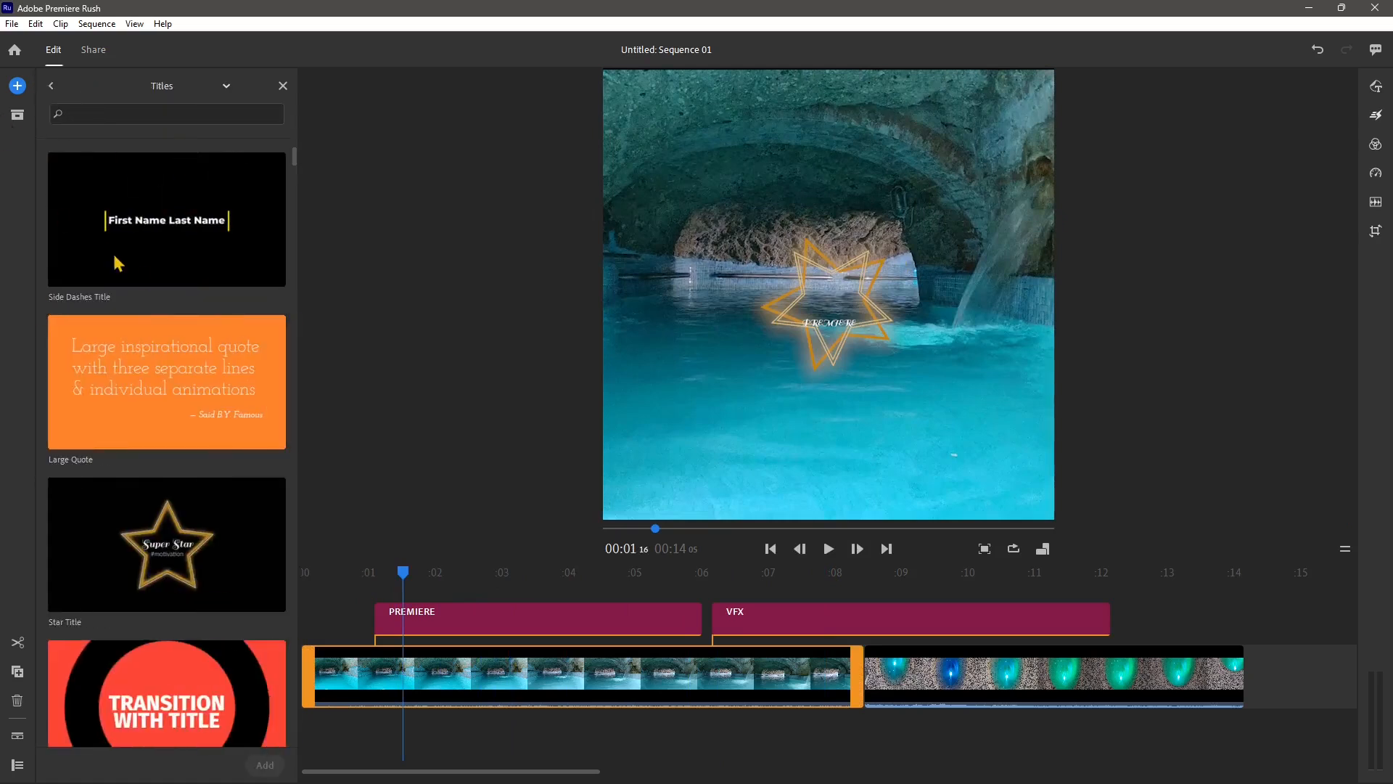
pyautogui.click(51, 85)
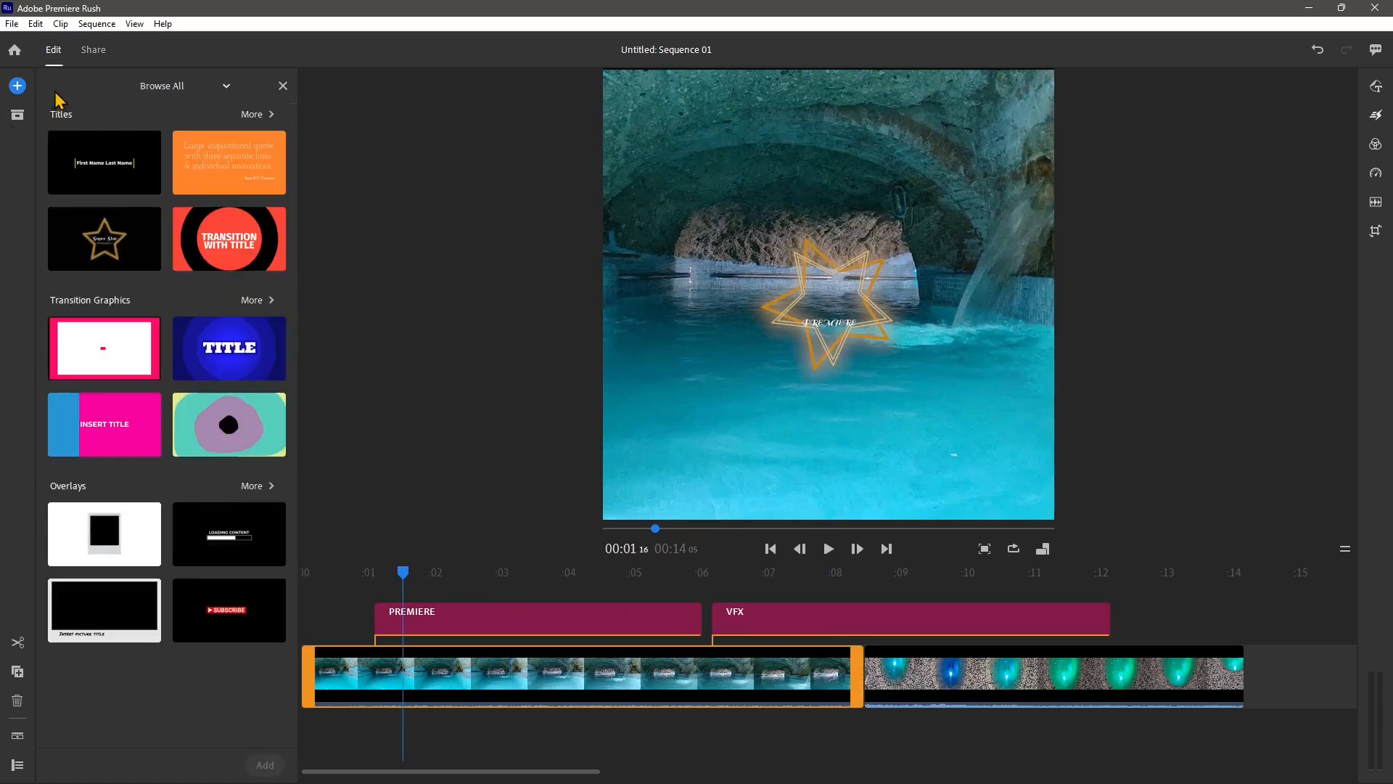
pyautogui.click(18, 86)
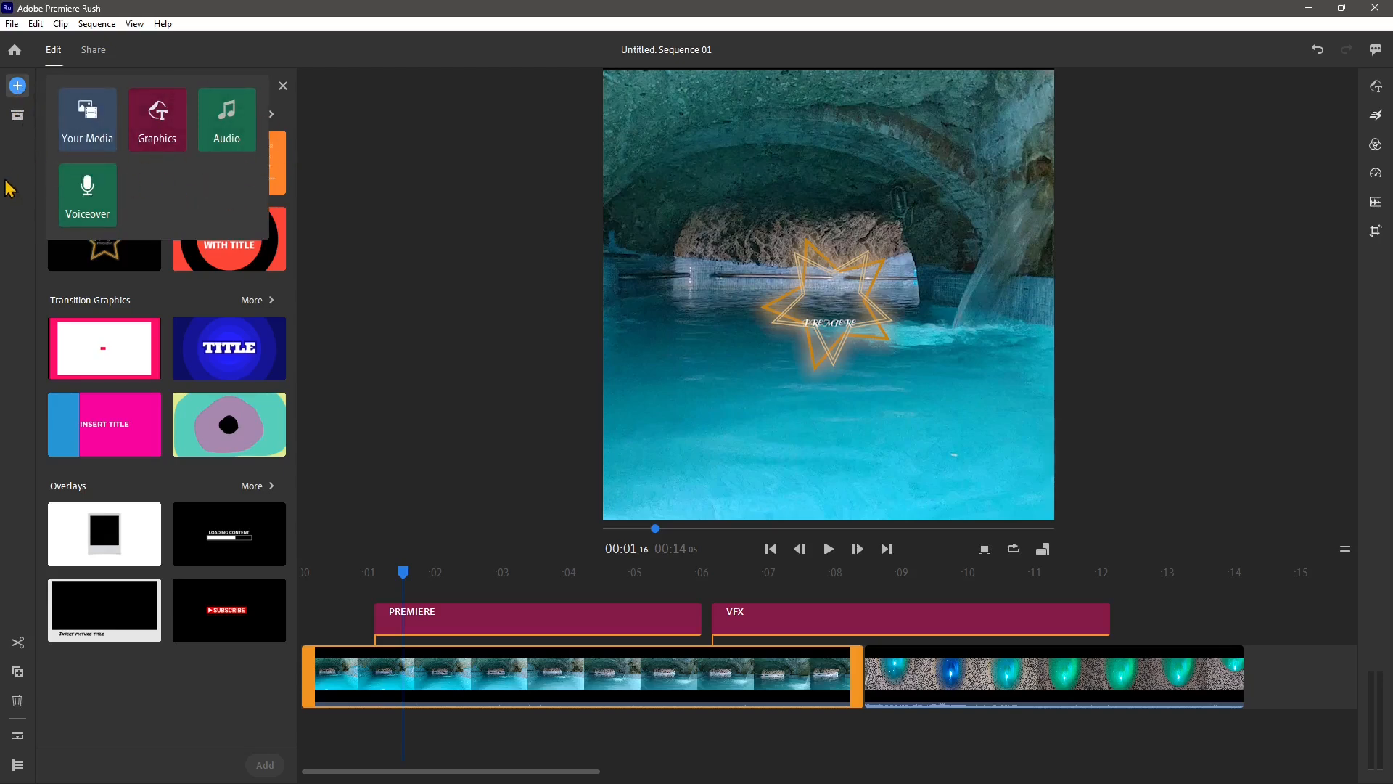
pyautogui.click(17, 116)
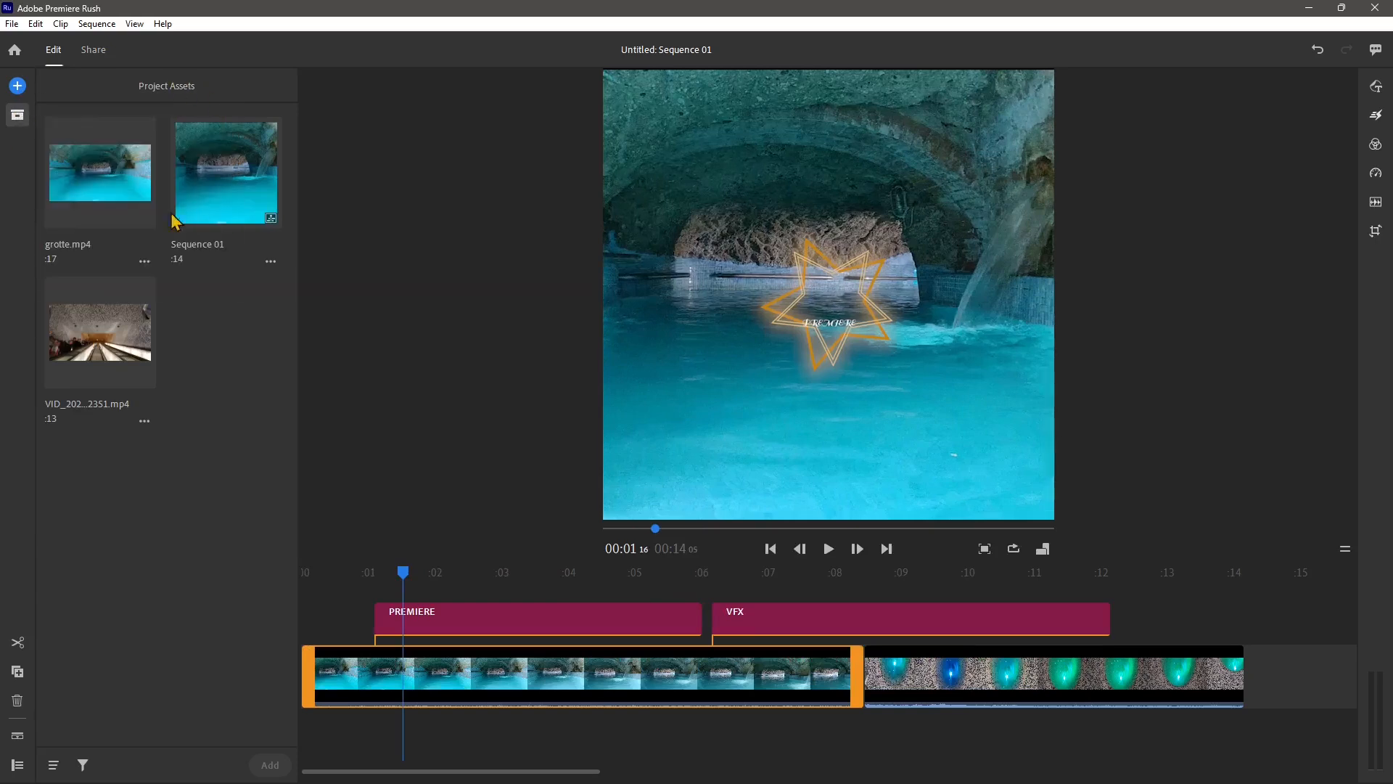
pyautogui.moveTo(97, 339)
pyautogui.mouseDown()
pyautogui.moveTo(246, 311)
pyautogui.moveTo(1245, 684)
pyautogui.moveTo(68, 358)
pyautogui.moveTo(97, 352)
pyautogui.mouseUp()
# Split the grotto clip at 3 seconds 26 frames and delete its second part
pyautogui.moveTo(409, 578); pyautogui.dragTo(493, 594)
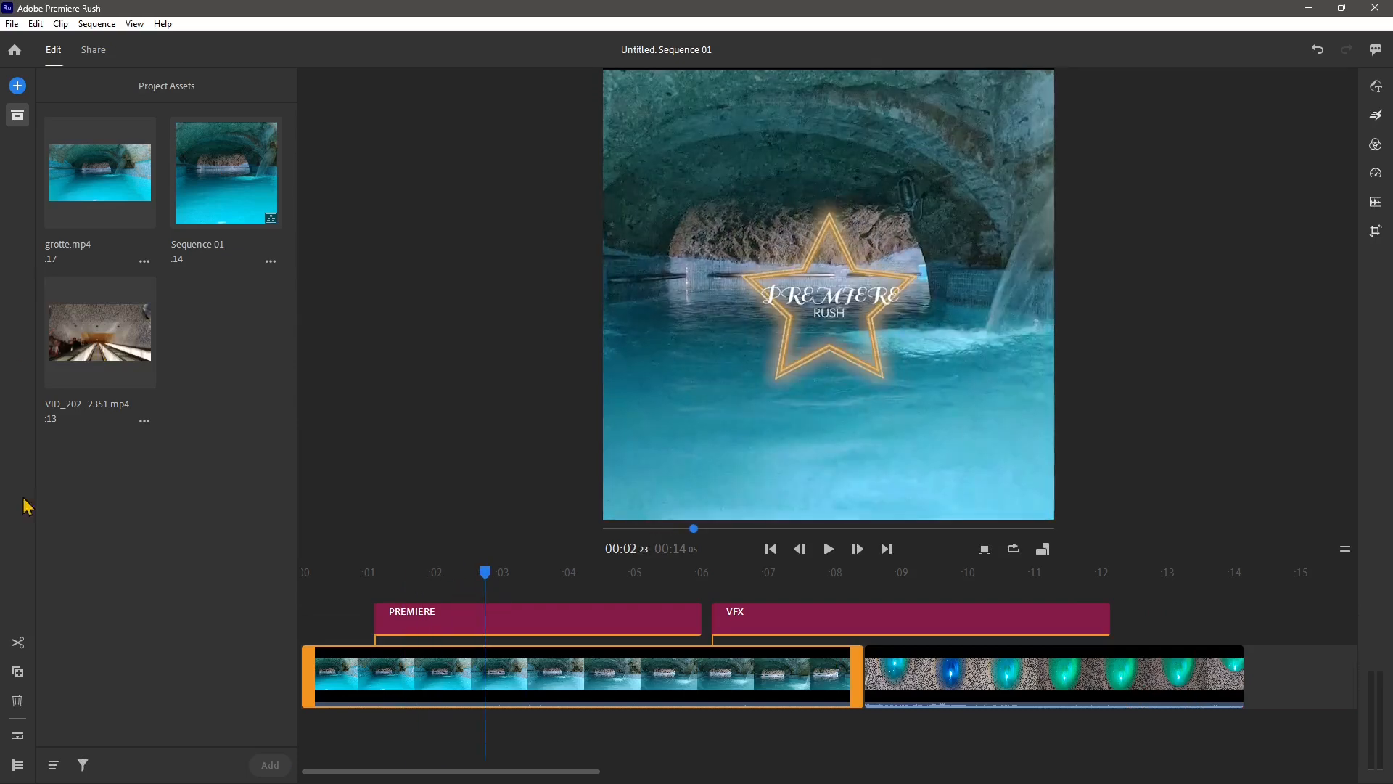
pyautogui.moveTo(488, 587); pyautogui.dragTo(562, 589)
pyautogui.click(18, 643)
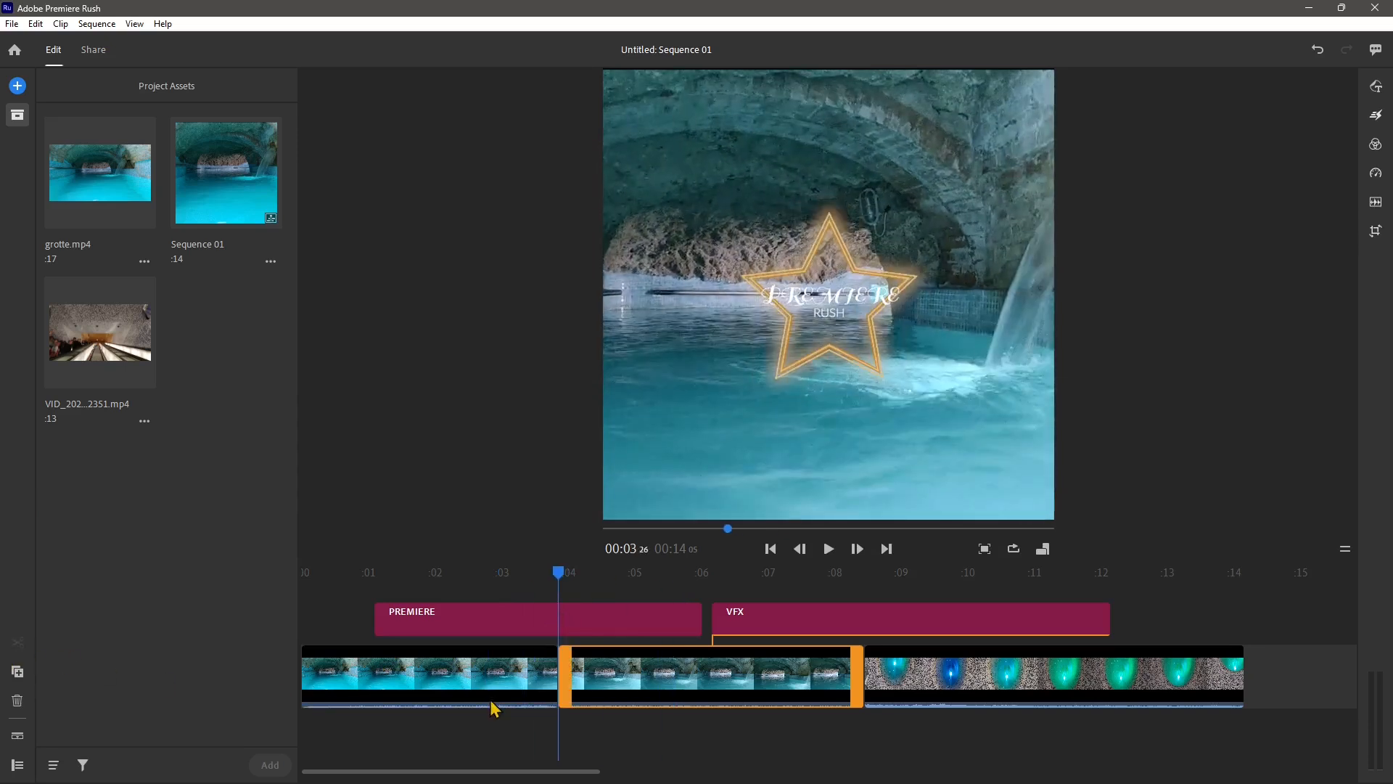
pyautogui.click(647, 671)
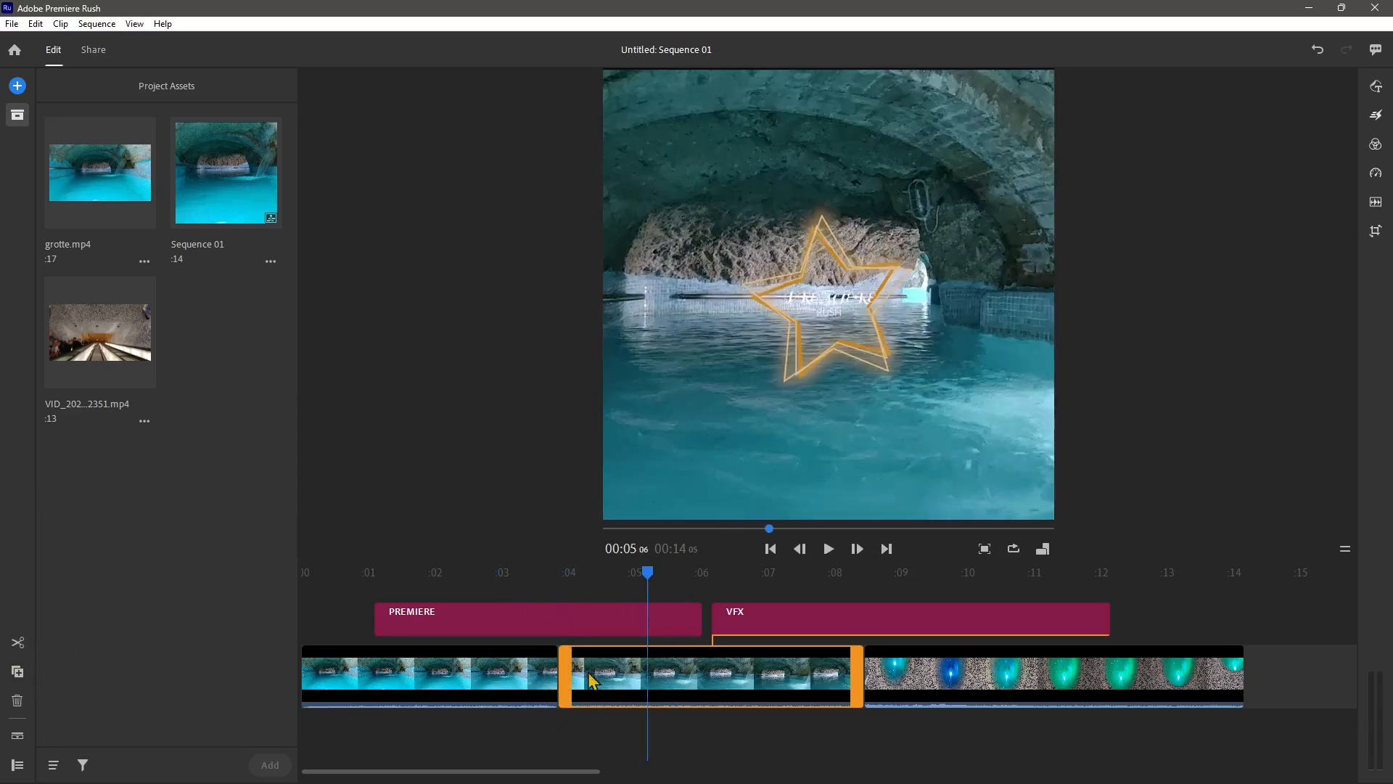
pyautogui.click(18, 701)
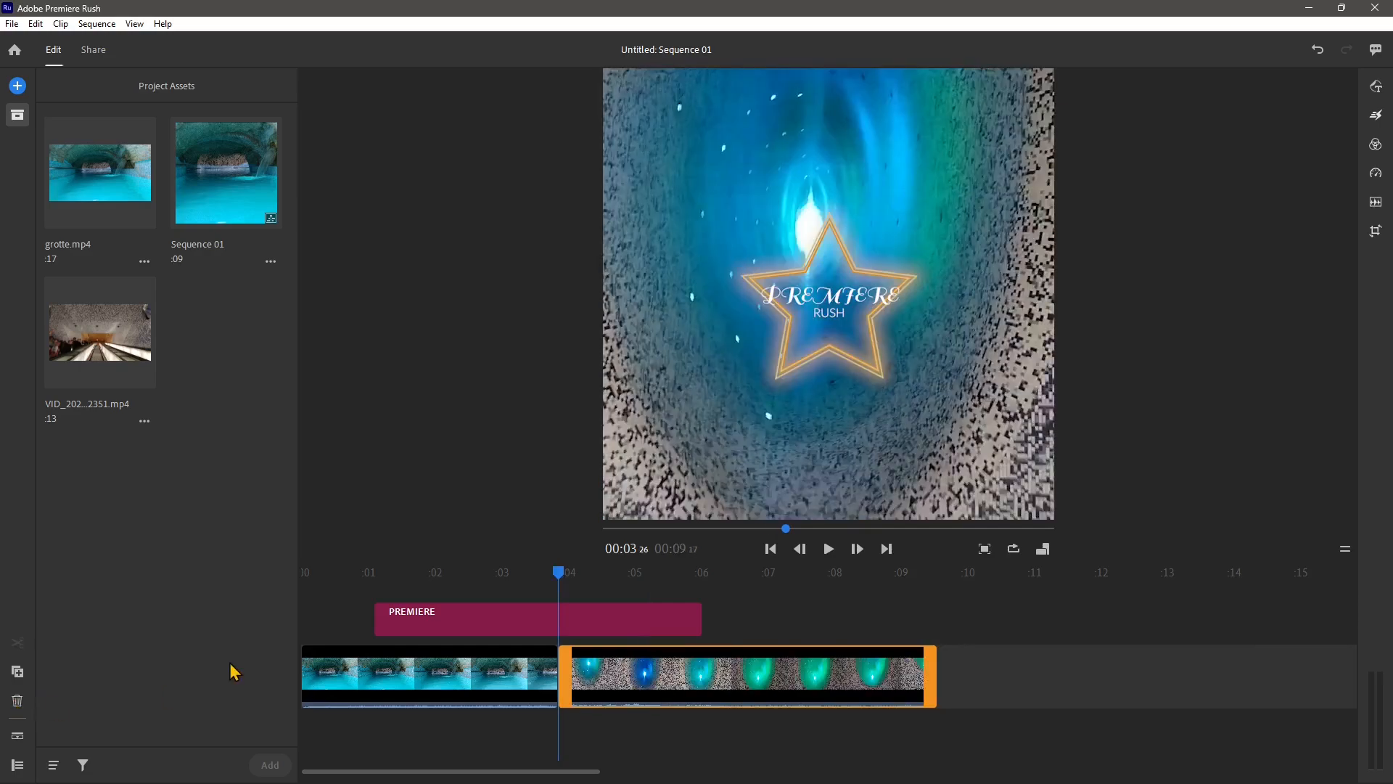
# Place the playhead at about 5 seconds, expand the clips' audio waveforms, and show the track controls in the timeline
pyautogui.moveTo(511, 600); pyautogui.dragTo(642, 686)
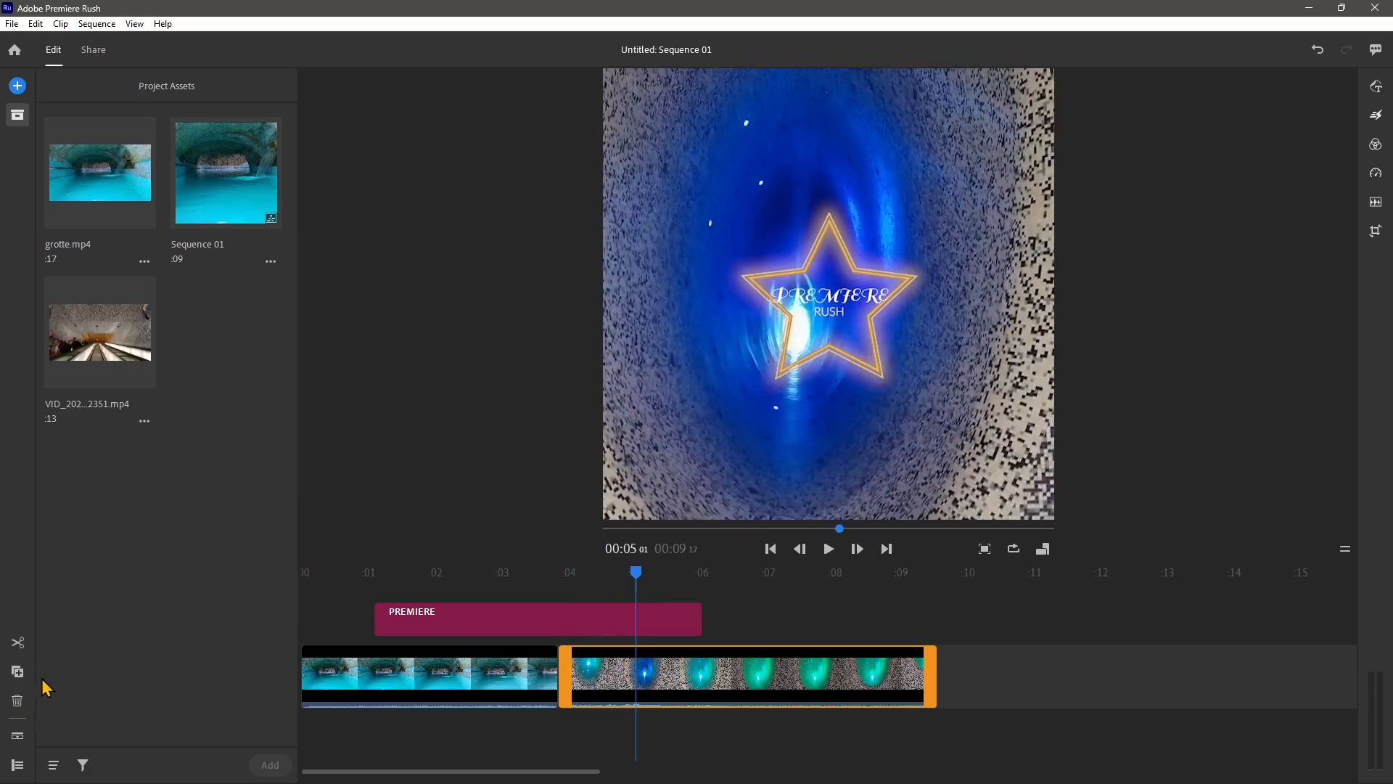
pyautogui.click(18, 738)
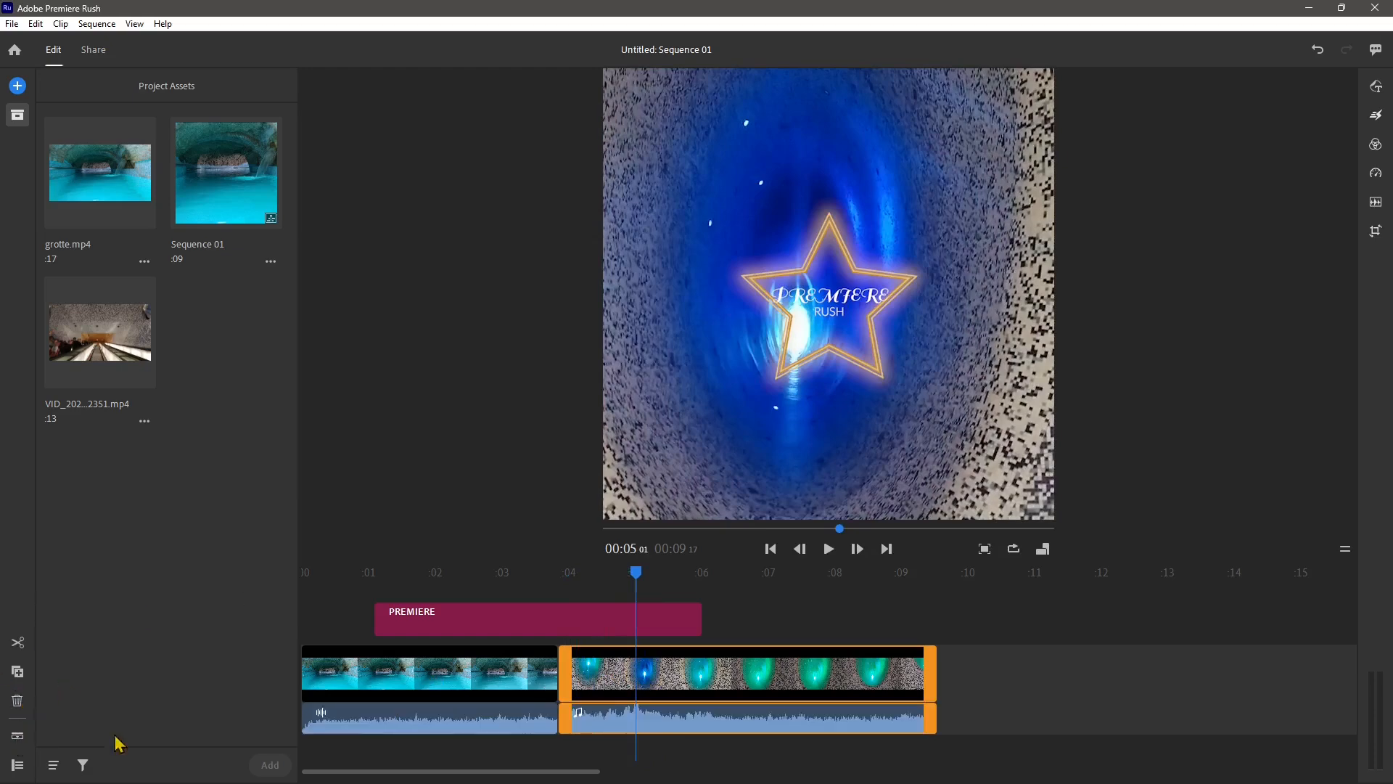
pyautogui.click(22, 769)
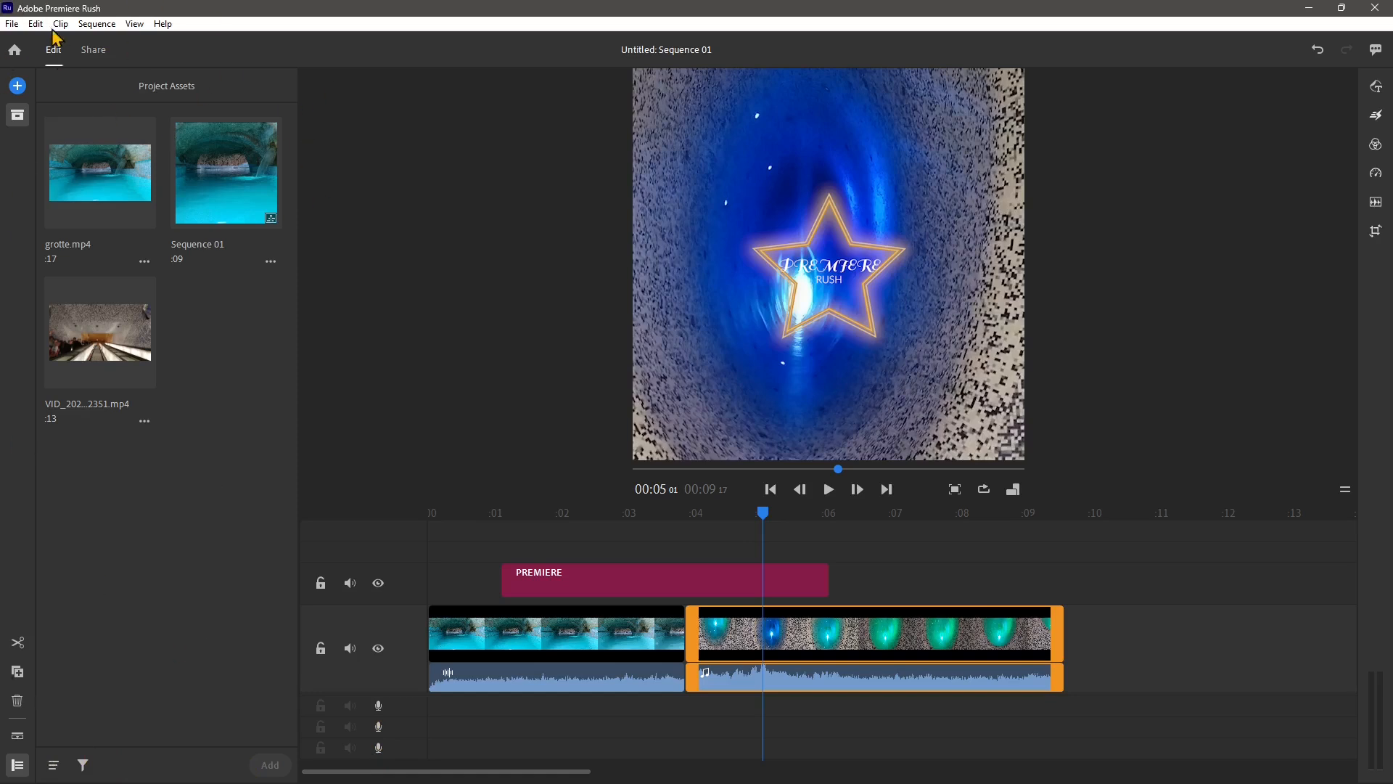
# Open the sequence's sharing settings and examine the advanced local export options and available presets
pyautogui.click(94, 51)
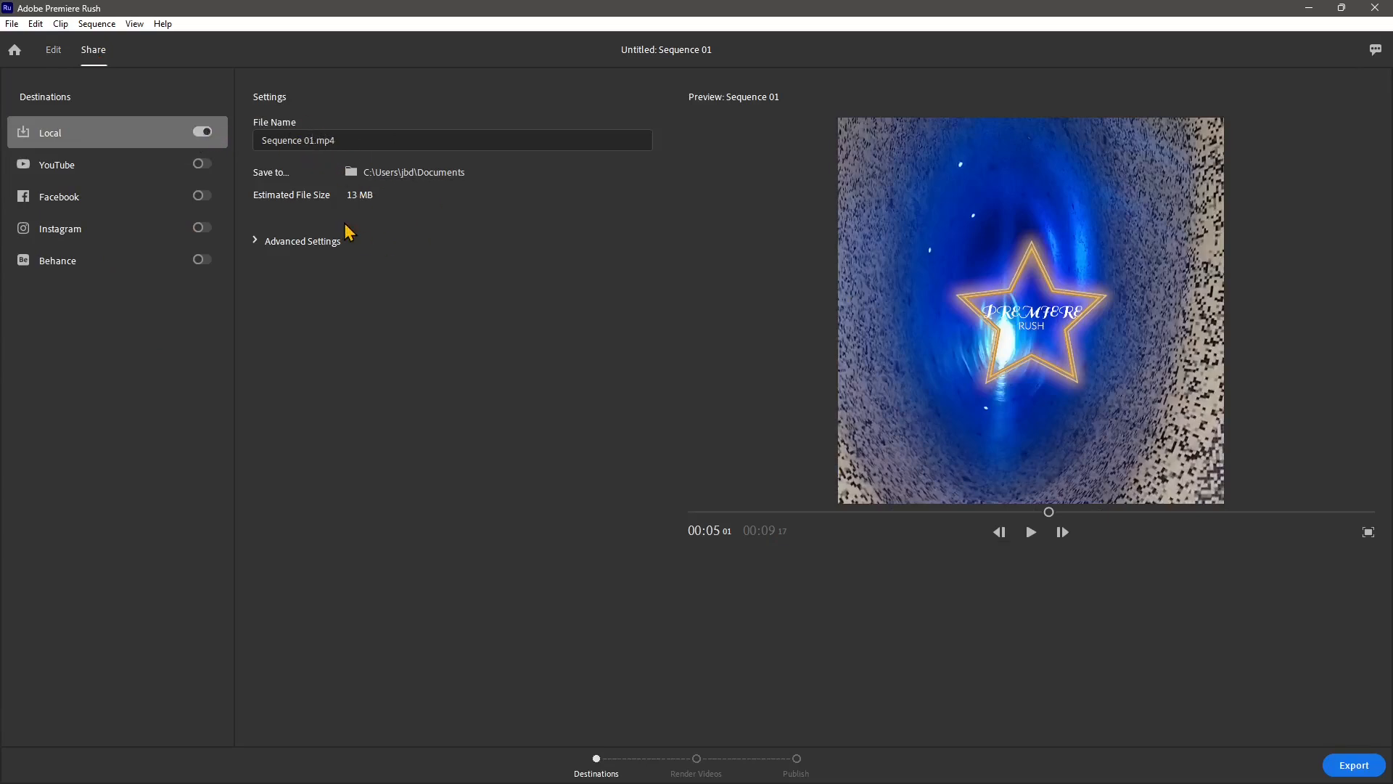
pyautogui.click(259, 244)
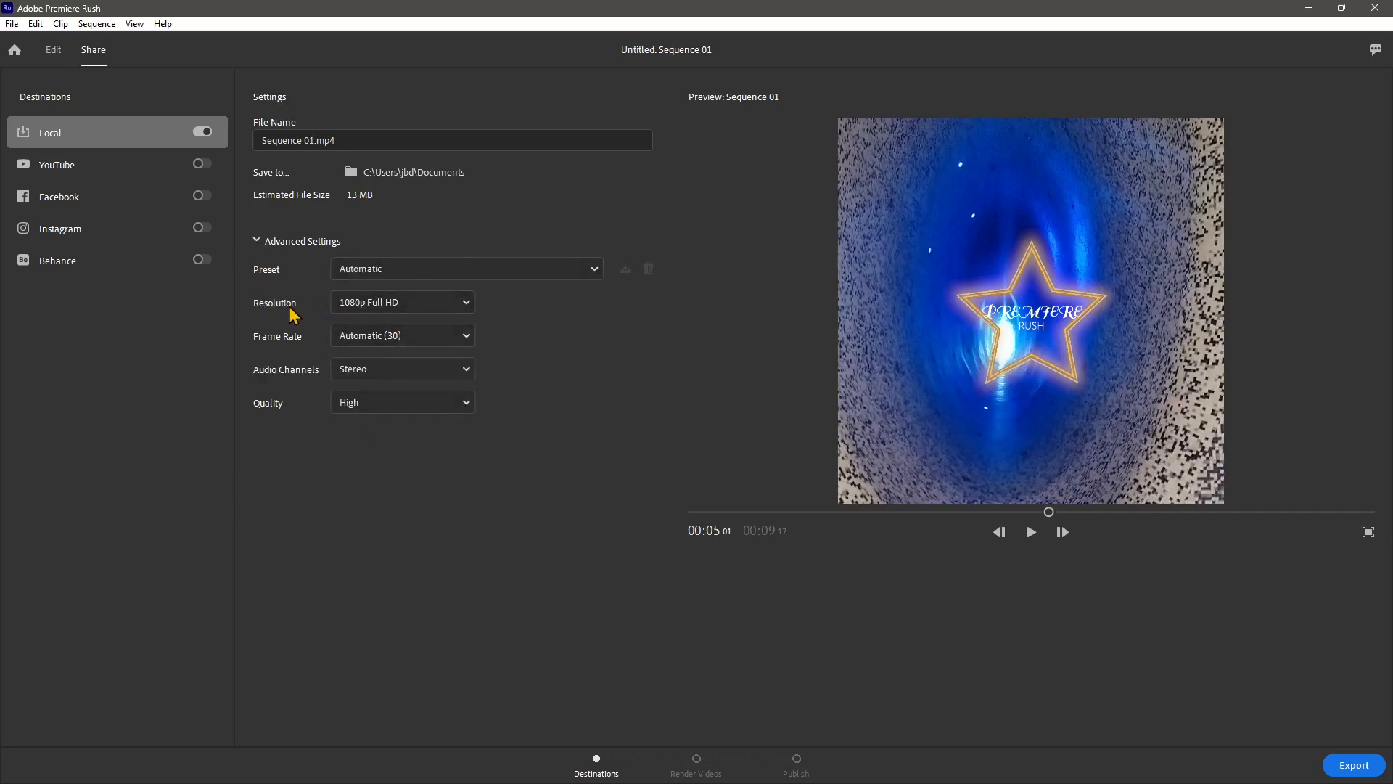
pyautogui.click(592, 273)
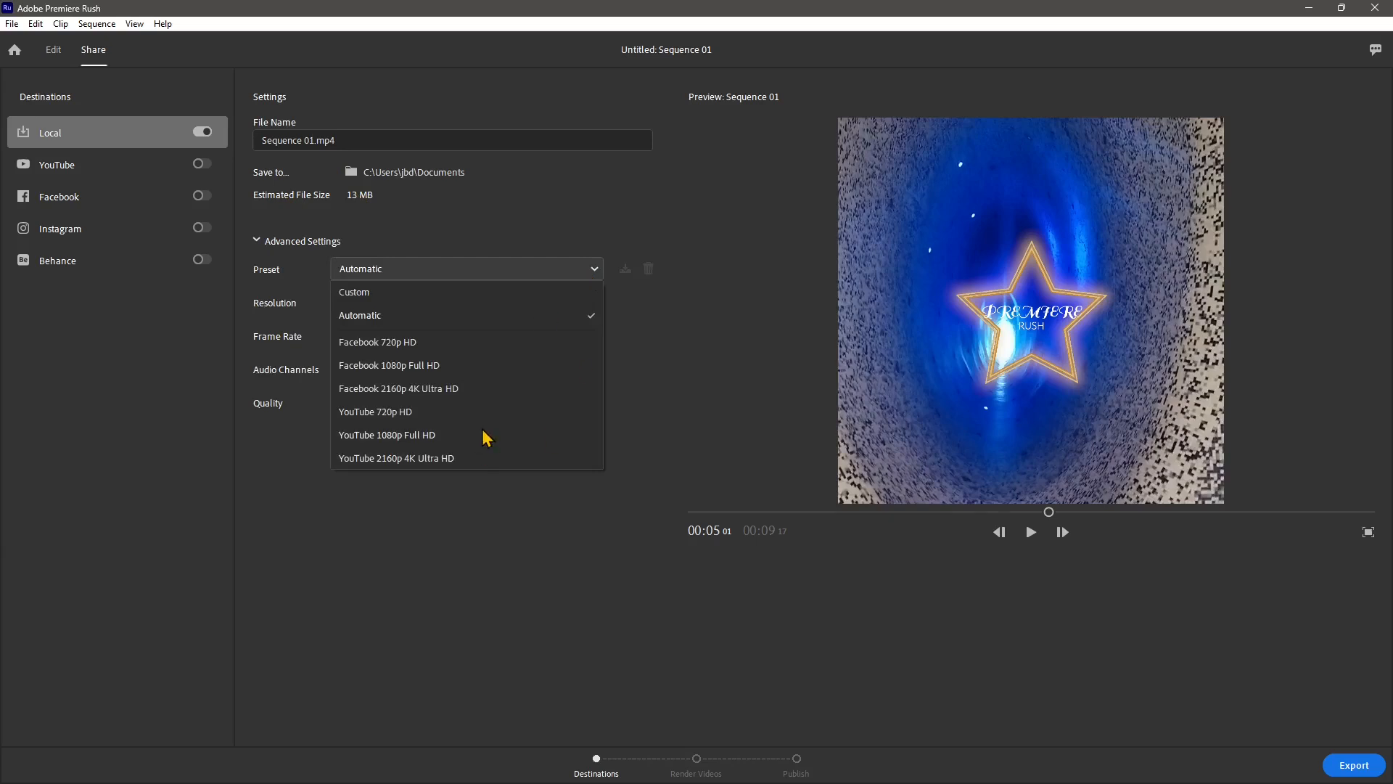
pyautogui.click(330, 521)
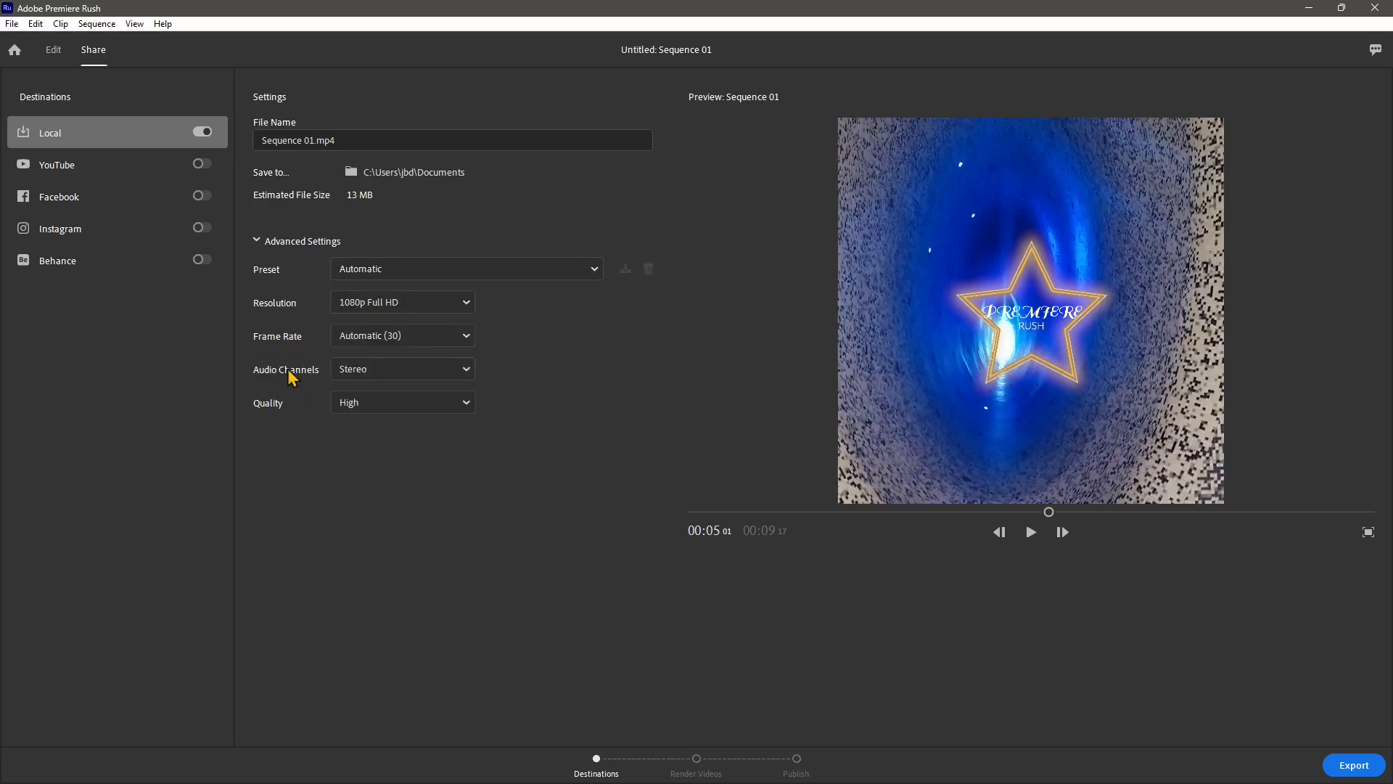
# Enable YouTube, Facebook, Instagram and Behance as additional sharing destinations, scrub the preview slightly, and return to editing the sequence
pyautogui.click(202, 164)
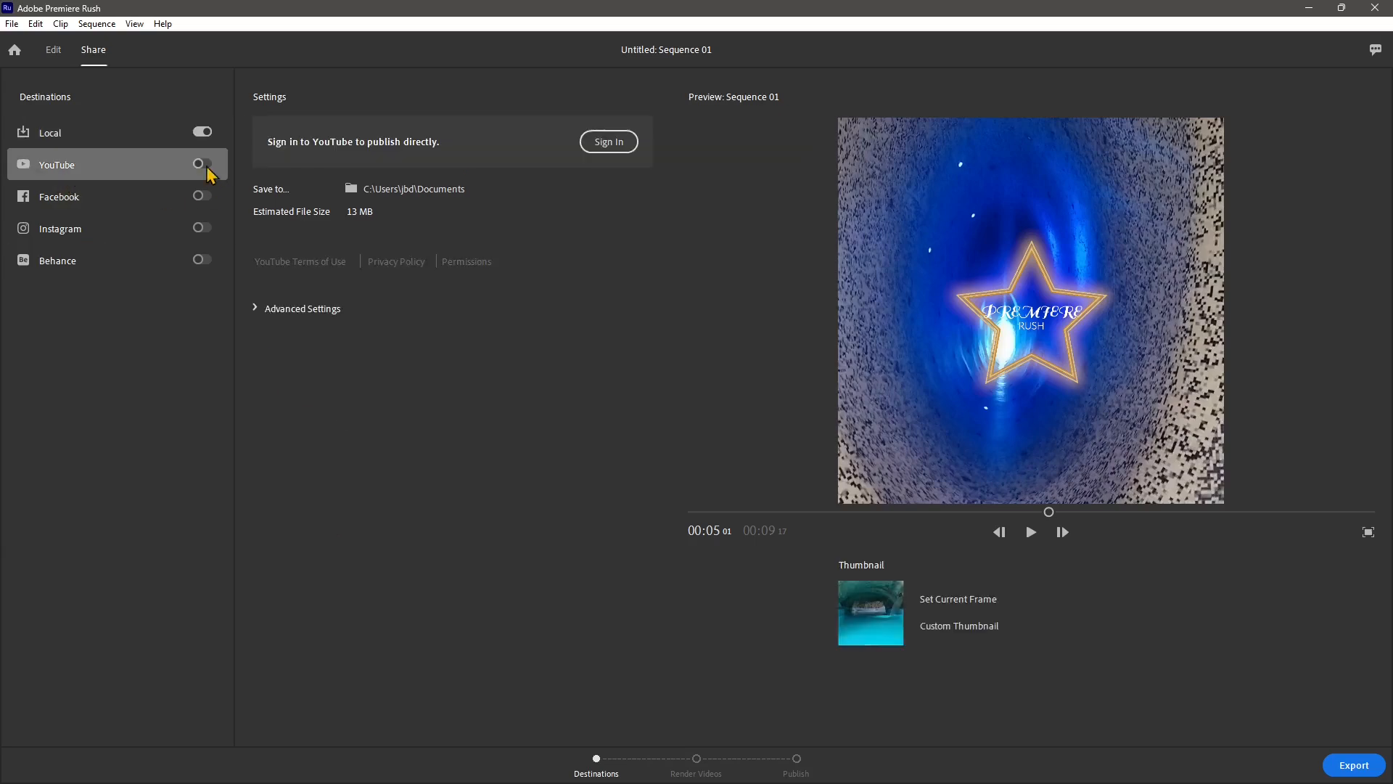
pyautogui.click(200, 197)
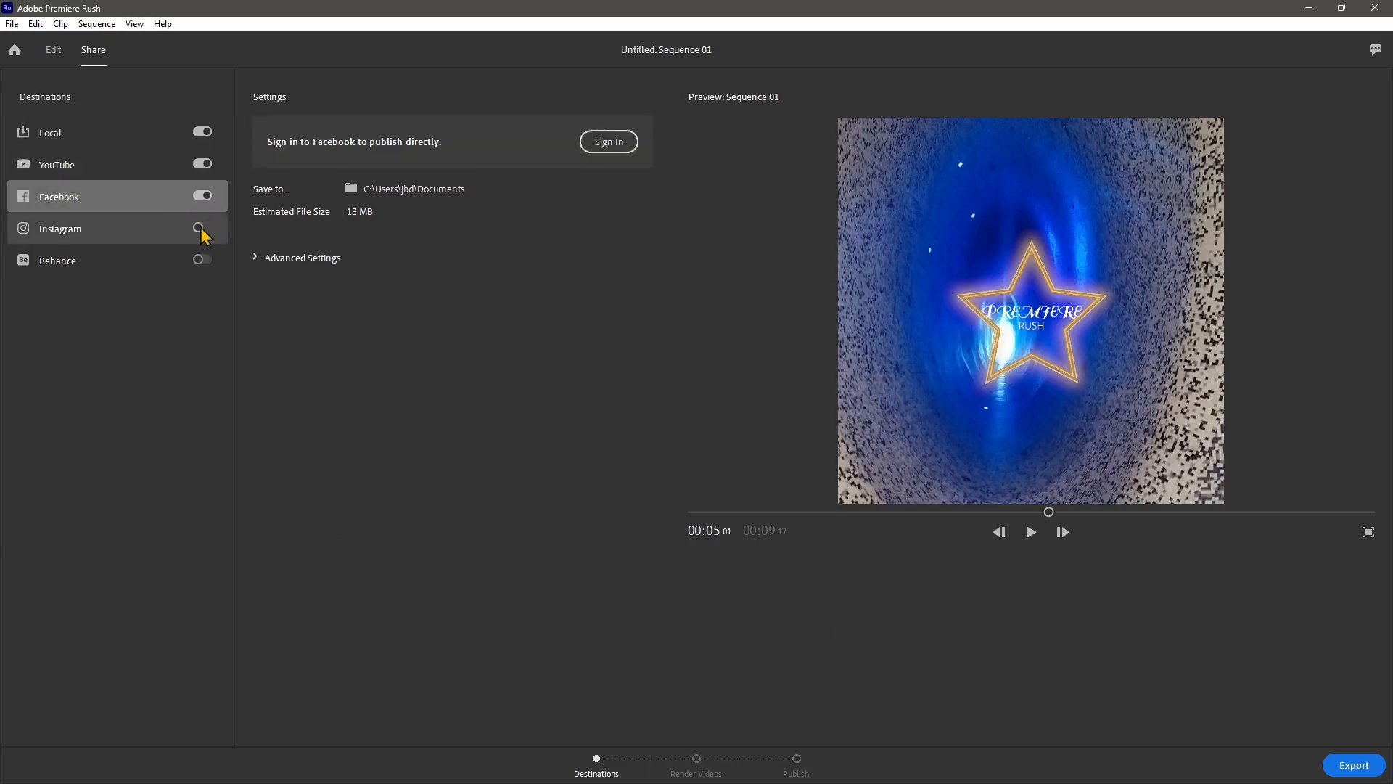
pyautogui.click(200, 228)
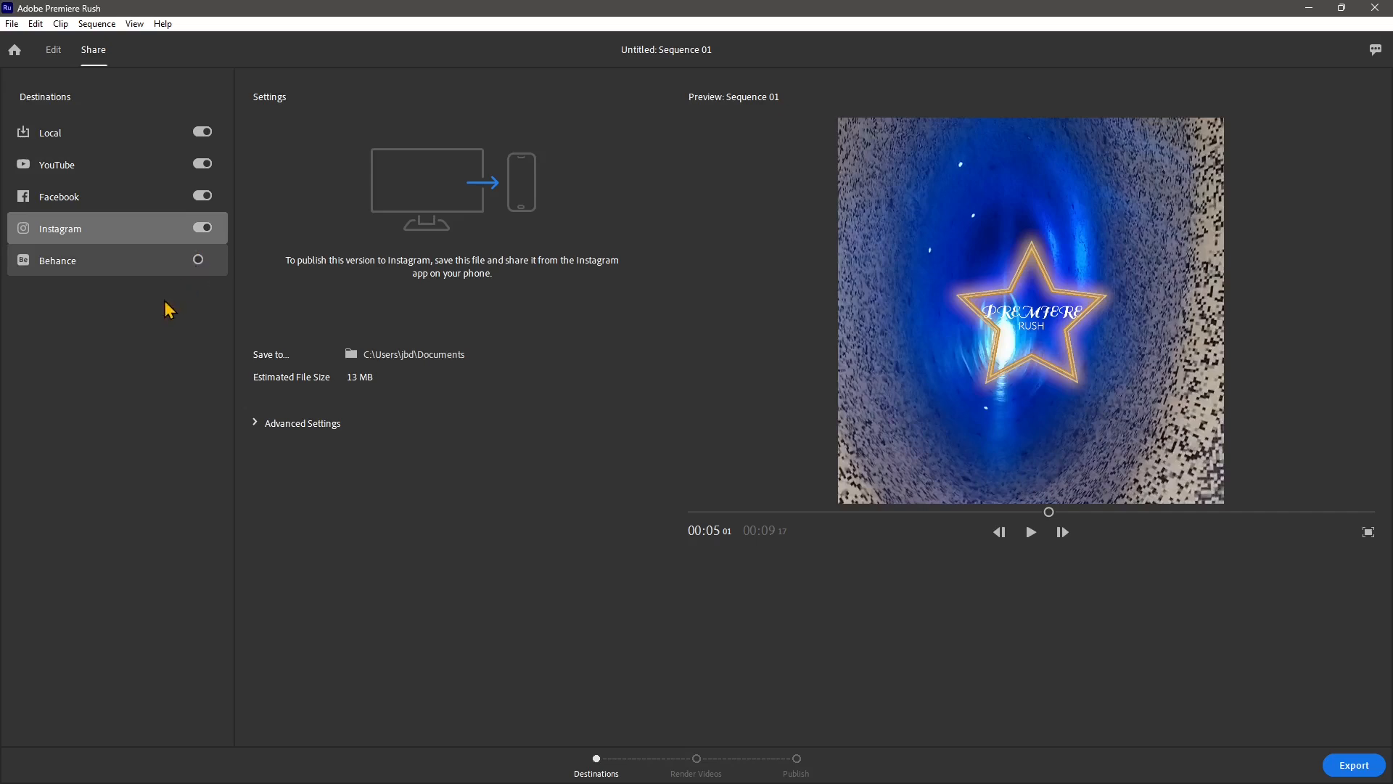
pyautogui.click(199, 260)
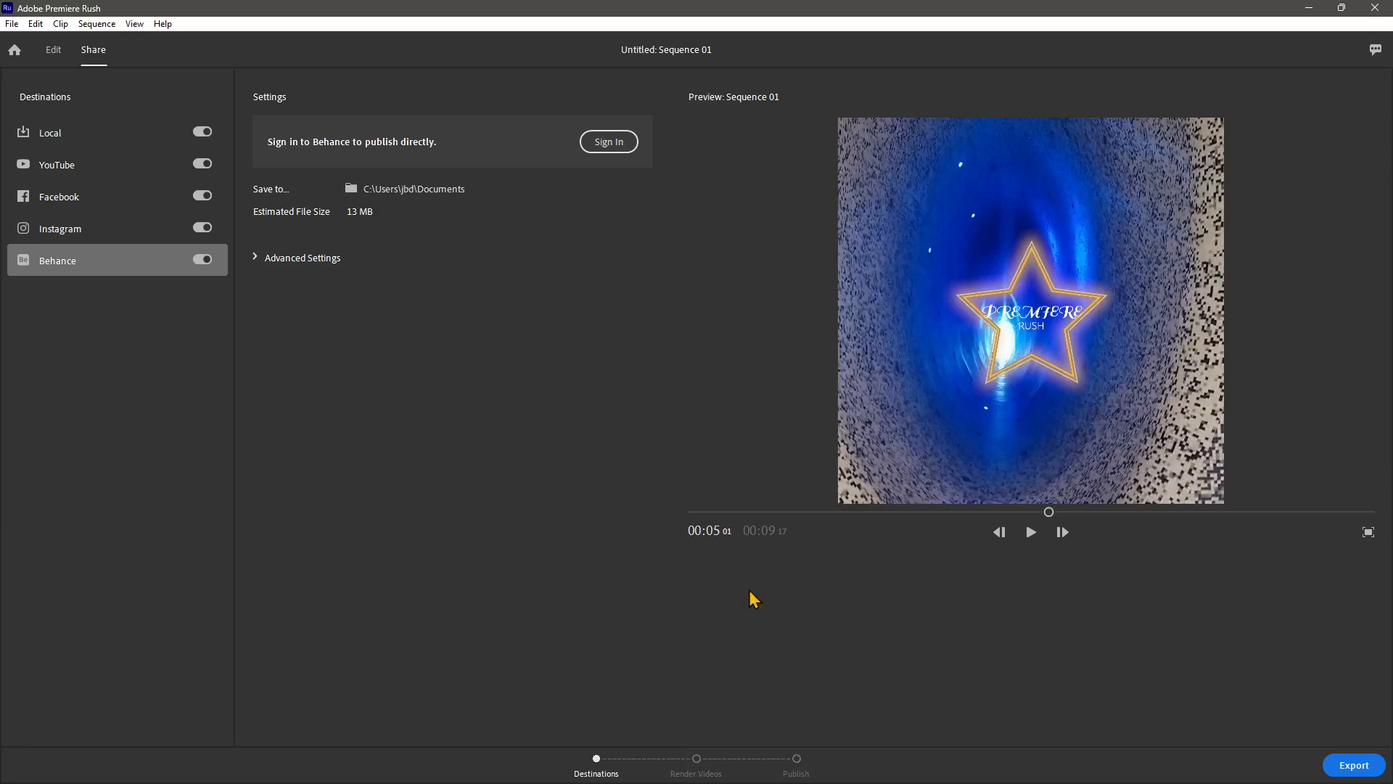
pyautogui.moveTo(1050, 516)
pyautogui.mouseDown()
pyautogui.moveTo(988, 513)
pyautogui.moveTo(1039, 514)
pyautogui.mouseUp()
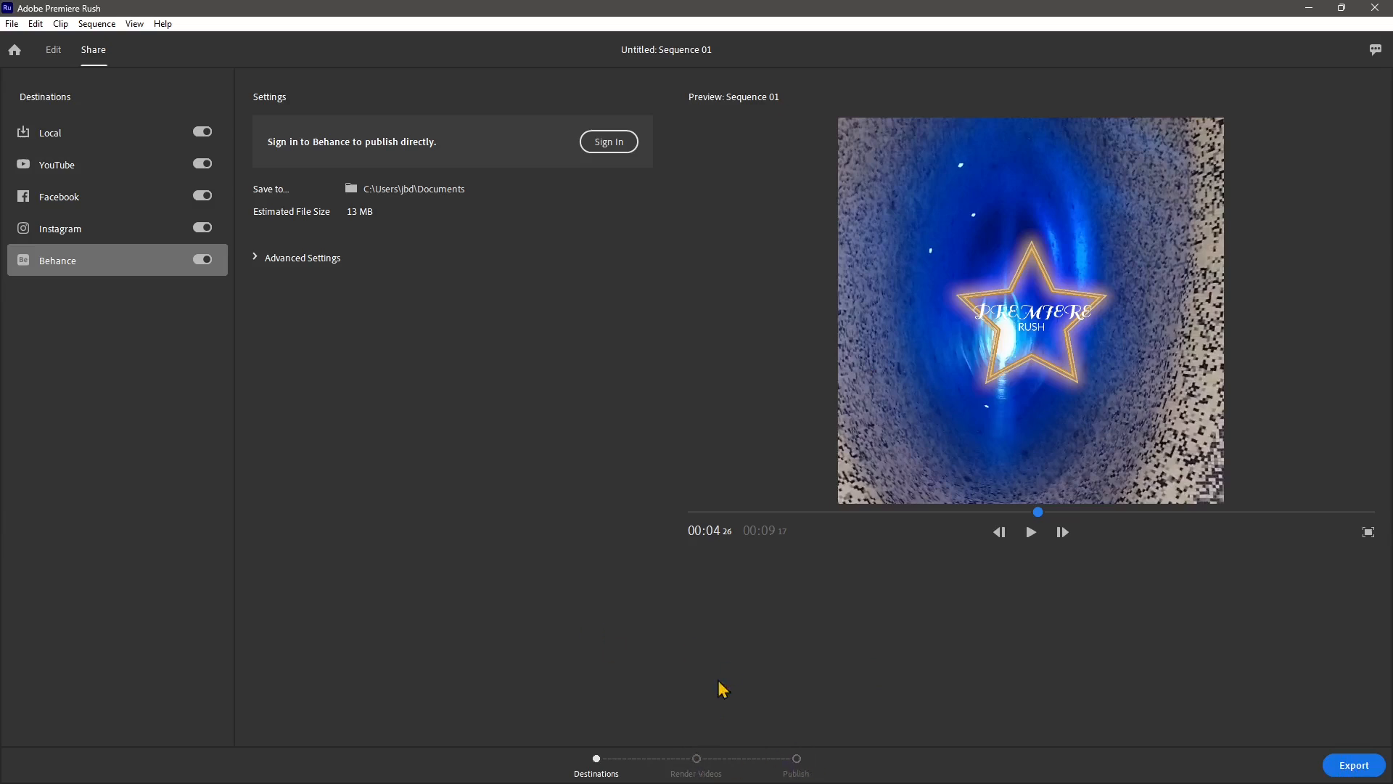
pyautogui.click(56, 52)
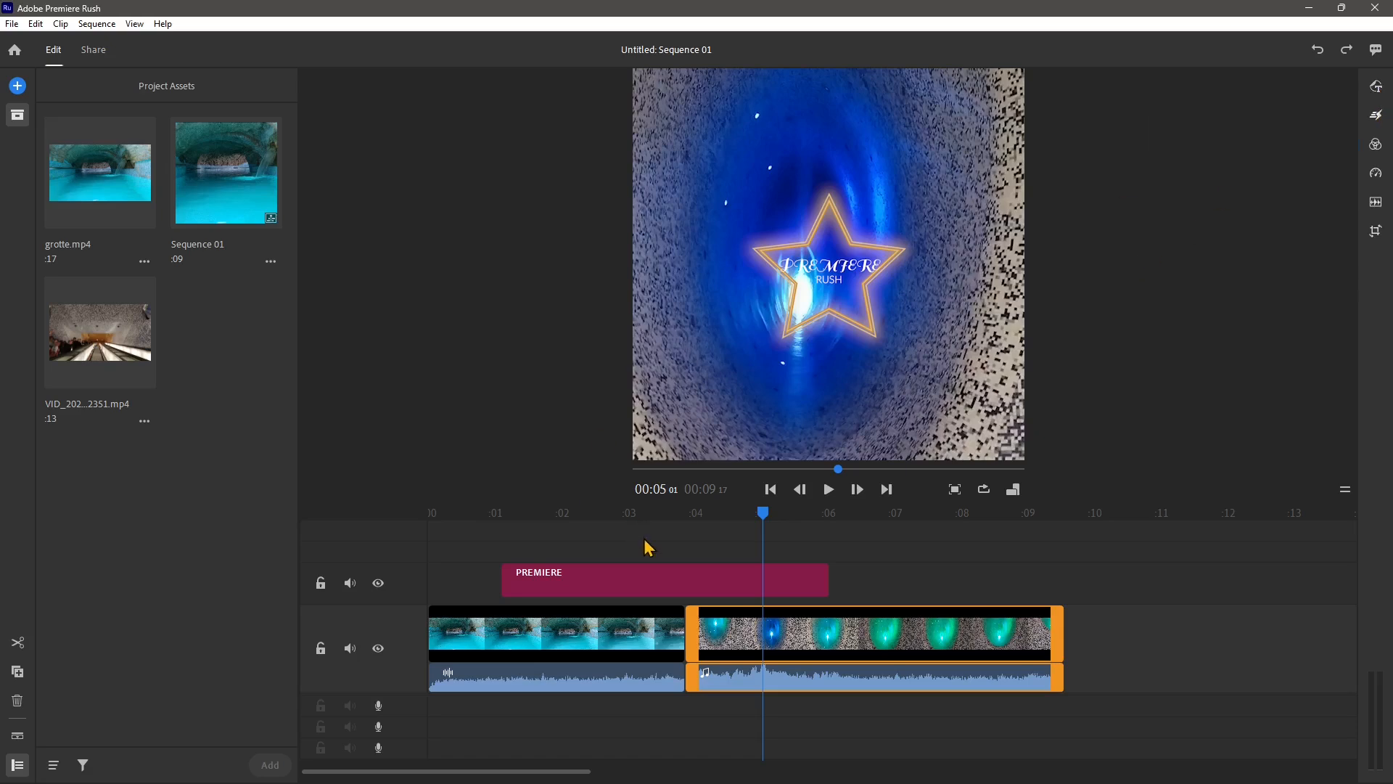
# Apply White transitions at the start of the grotto clip and at the cut between the two video clips
pyautogui.moveTo(639, 535); pyautogui.dragTo(565, 539)
pyautogui.moveTo(762, 516); pyautogui.dragTo(547, 514)
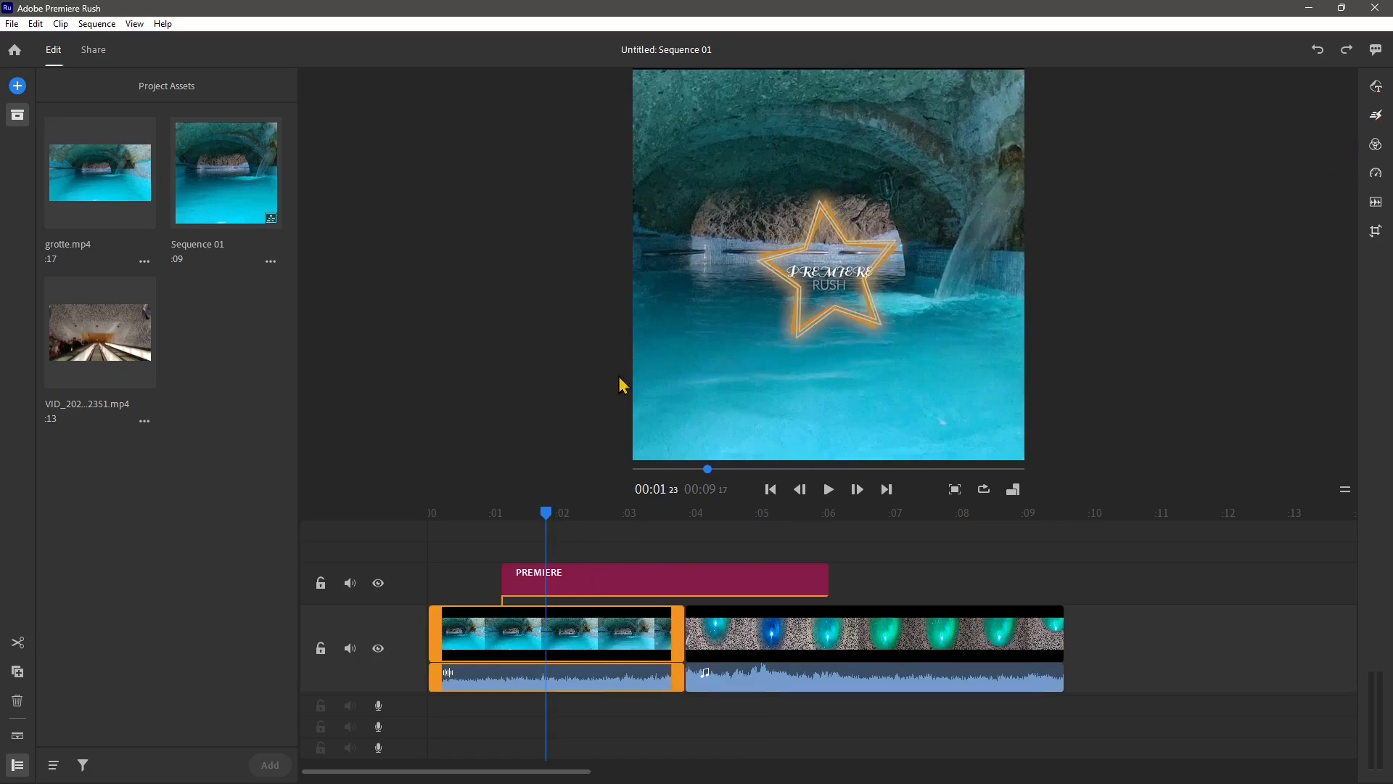
pyautogui.moveTo(547, 518); pyautogui.dragTo(611, 520)
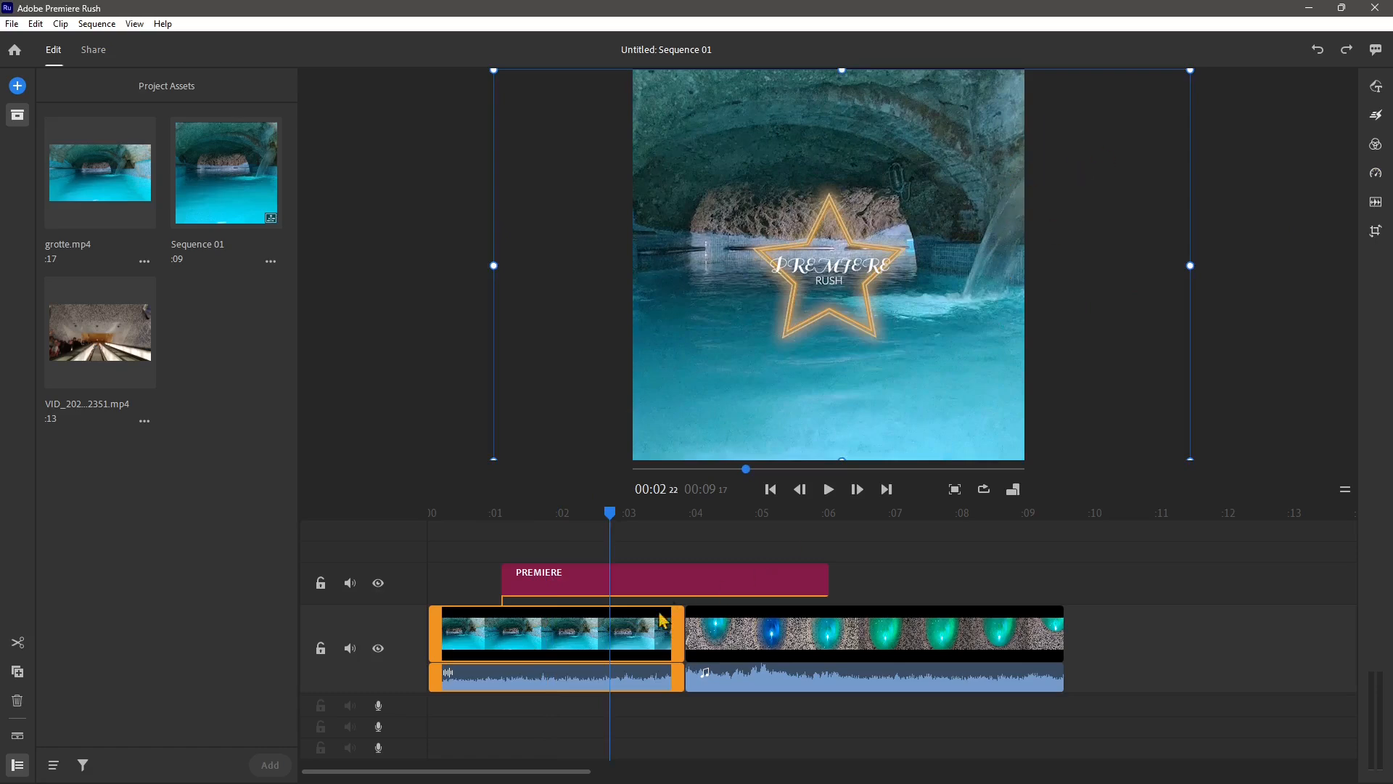
pyautogui.click(1381, 119)
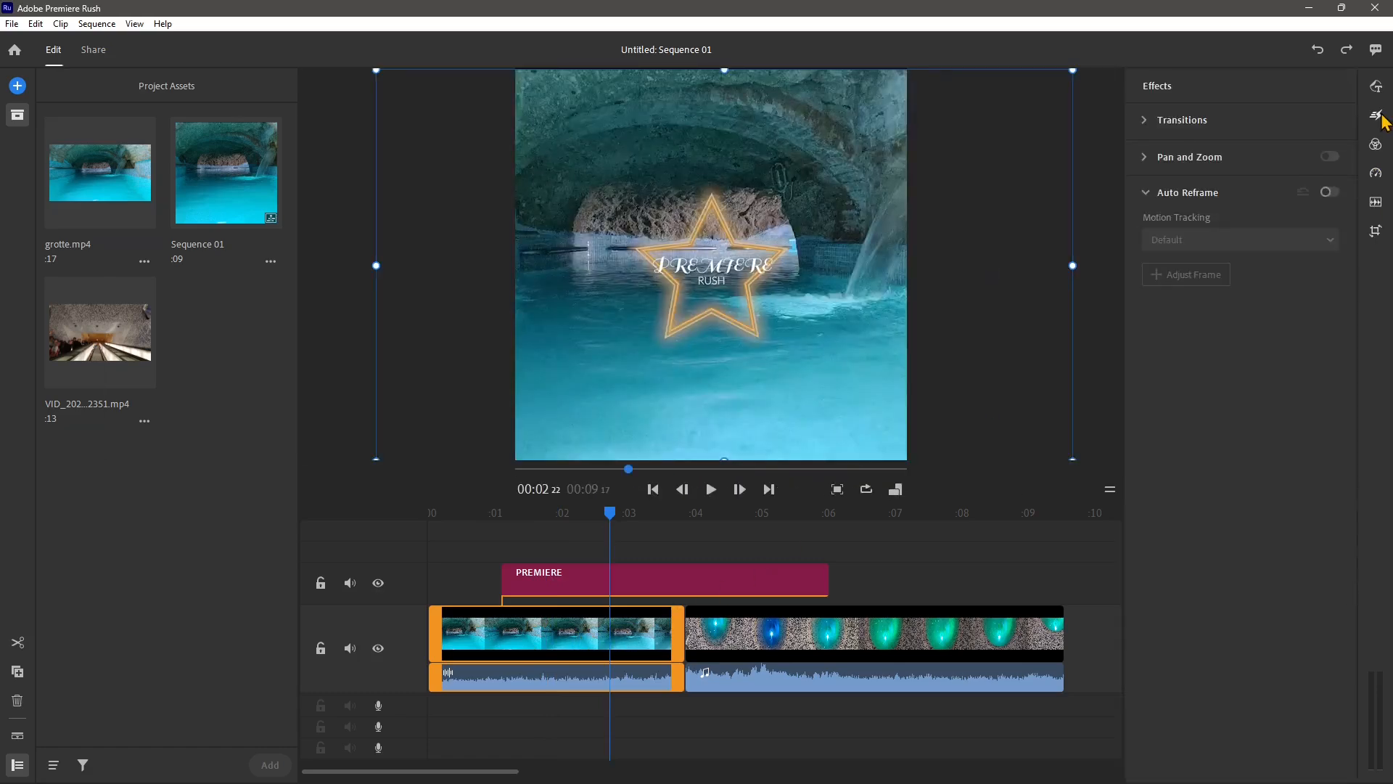
pyautogui.click(1145, 123)
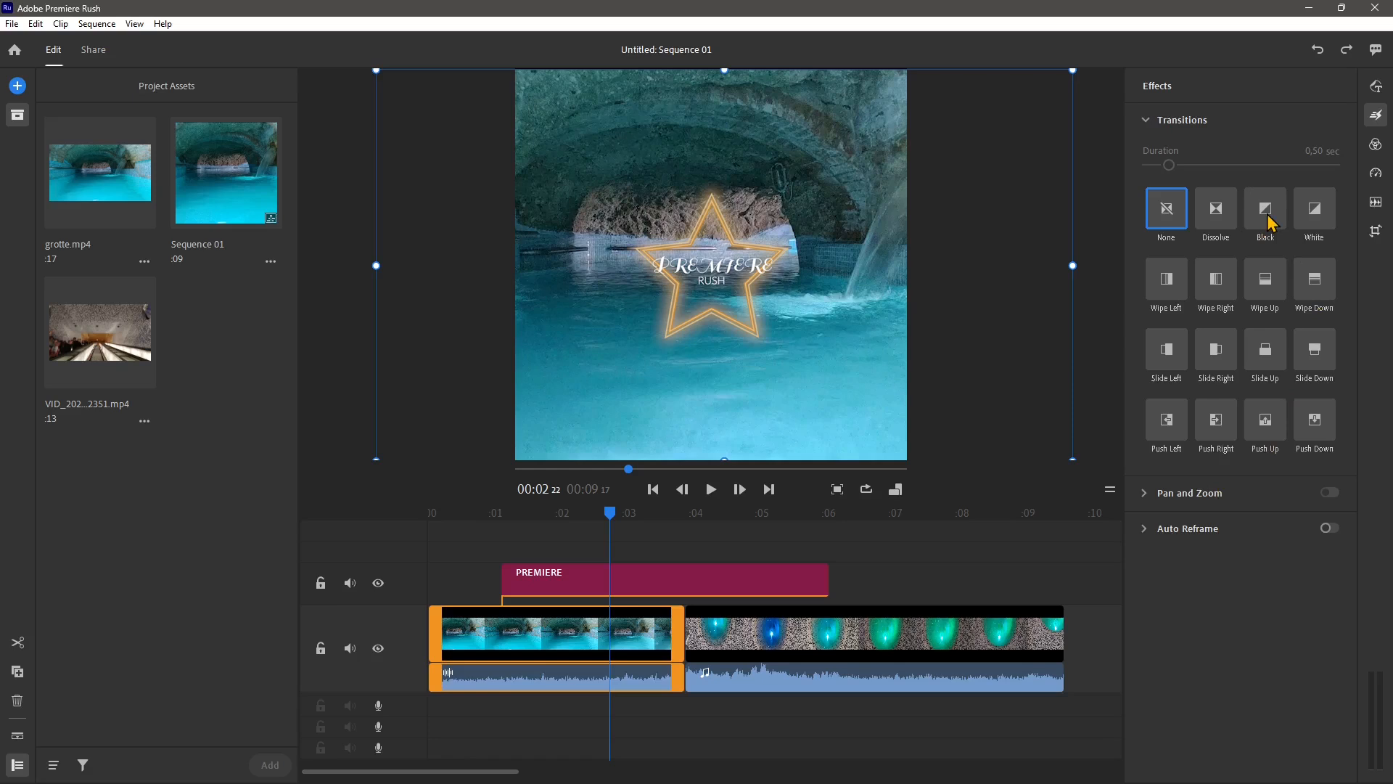
pyautogui.moveTo(1315, 214); pyautogui.dragTo(469, 633)
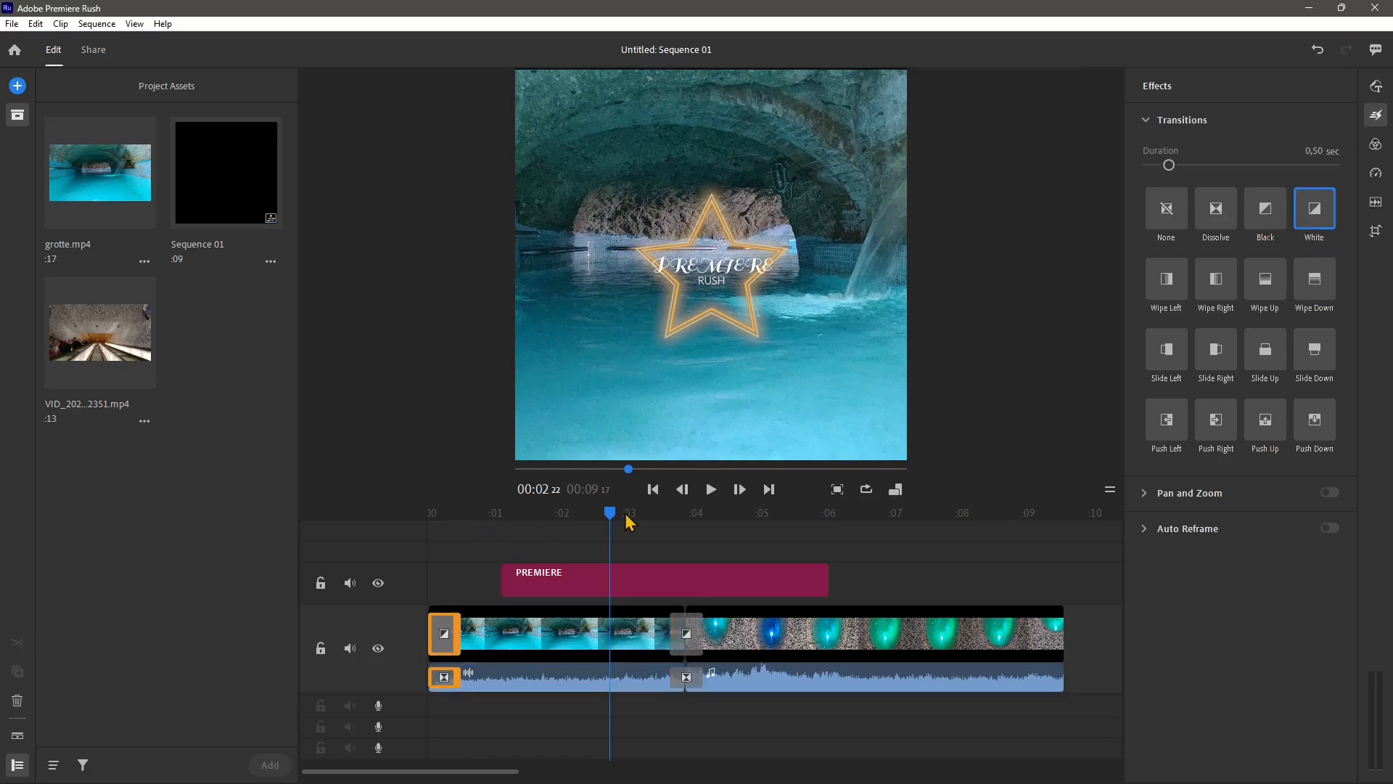
pyautogui.moveTo(626, 514); pyautogui.dragTo(594, 581)
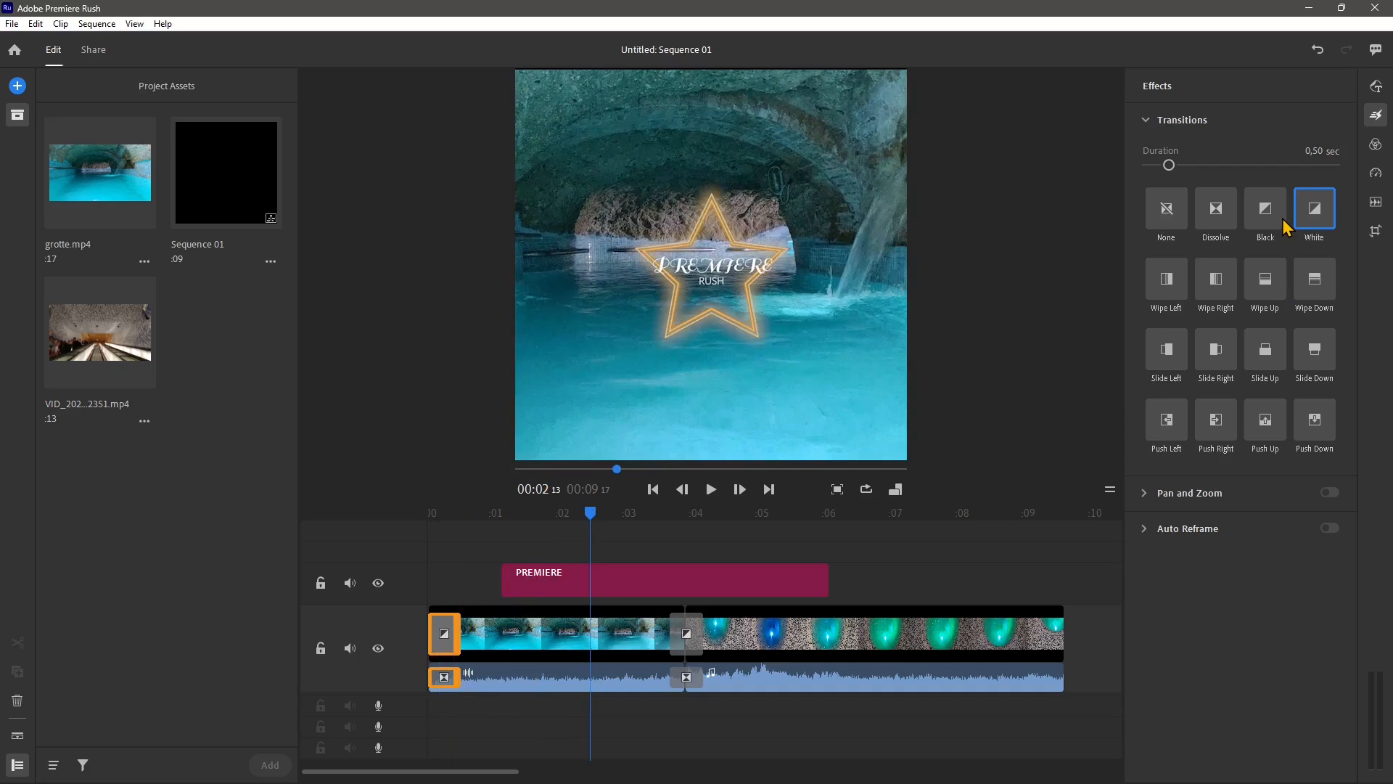
# Change the opening transition and the one between the two clips to Dissolve, and scrub across the cut
pyautogui.click(1216, 211)
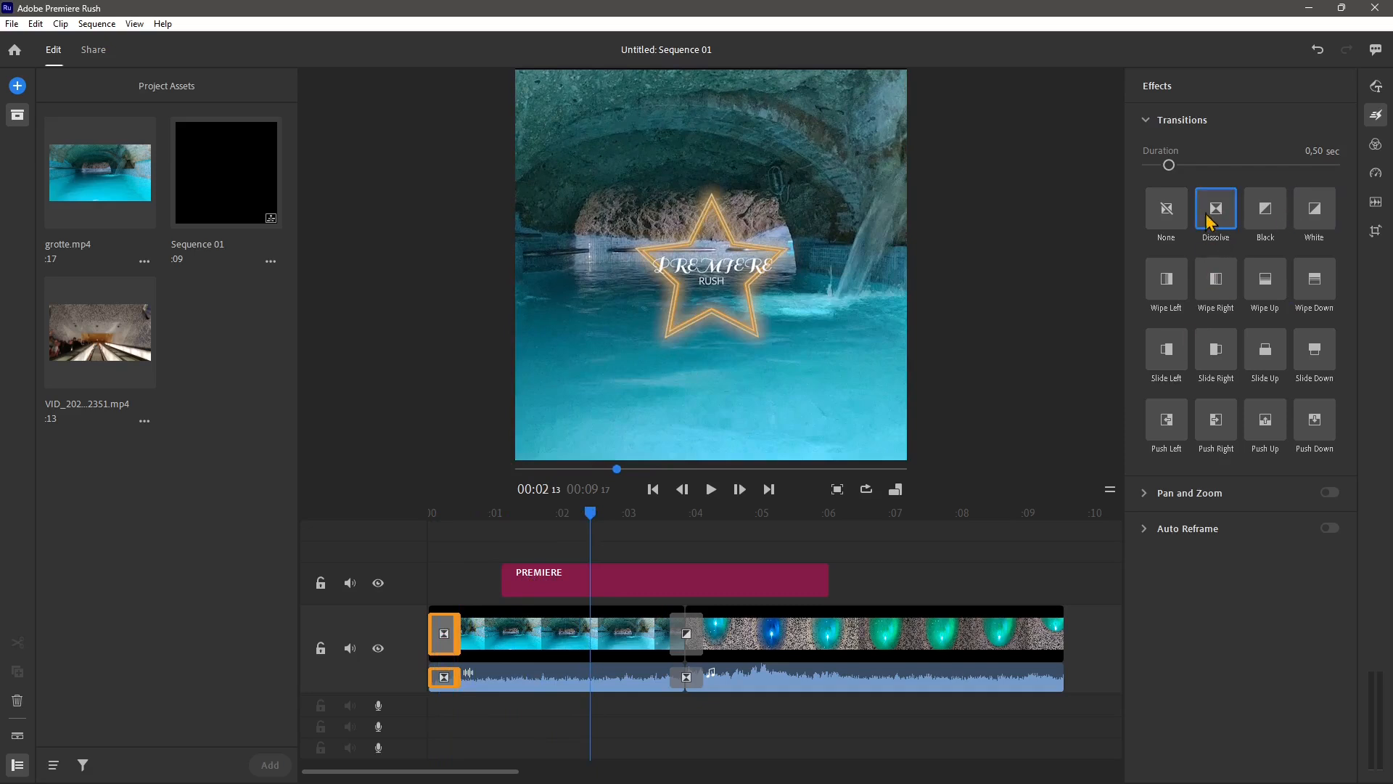
pyautogui.moveTo(1217, 210); pyautogui.dragTo(690, 657)
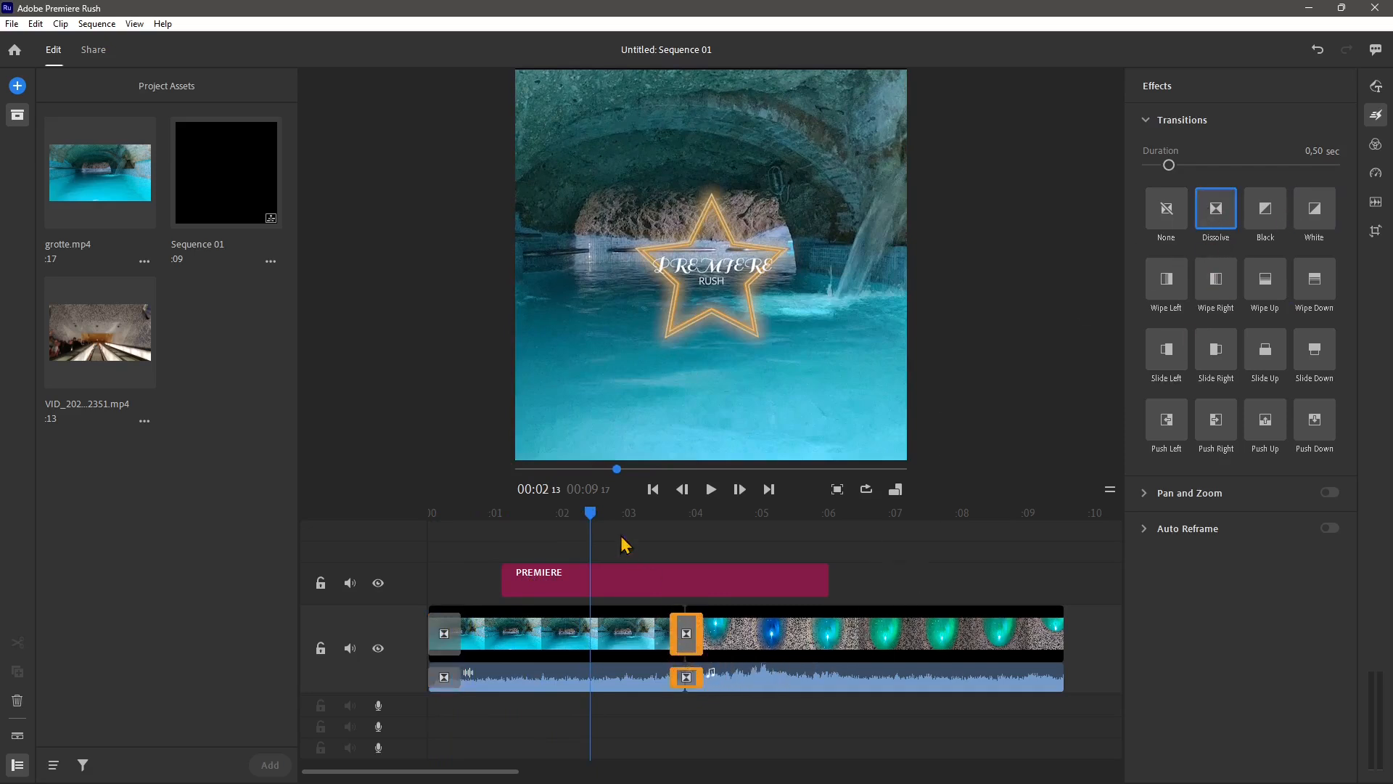
pyautogui.moveTo(594, 517); pyautogui.dragTo(753, 577)
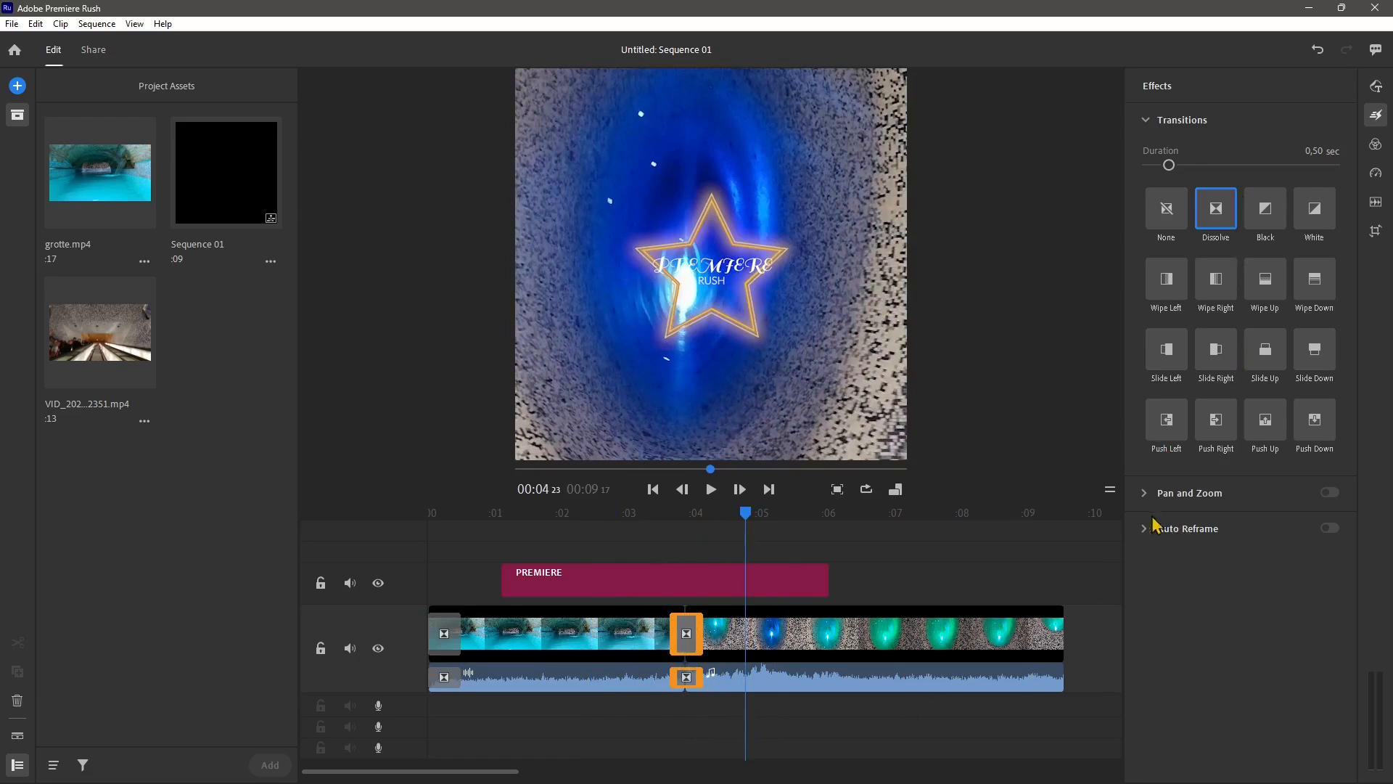
# Enable Auto Reframe on both the grotto clip and the second video clip, and check the framing near 5 seconds
pyautogui.moveTo(1145, 501)
pyautogui.click(525, 630)
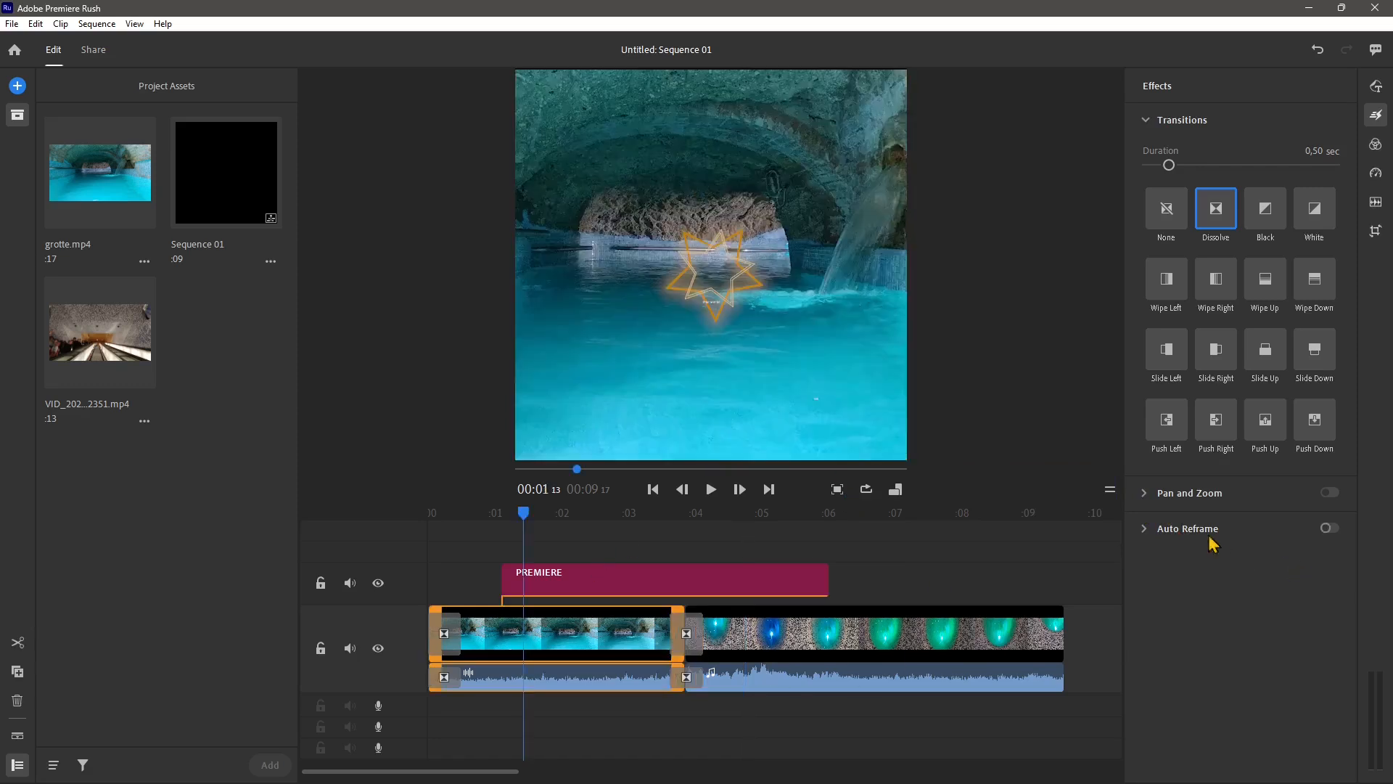
pyautogui.click(1329, 527)
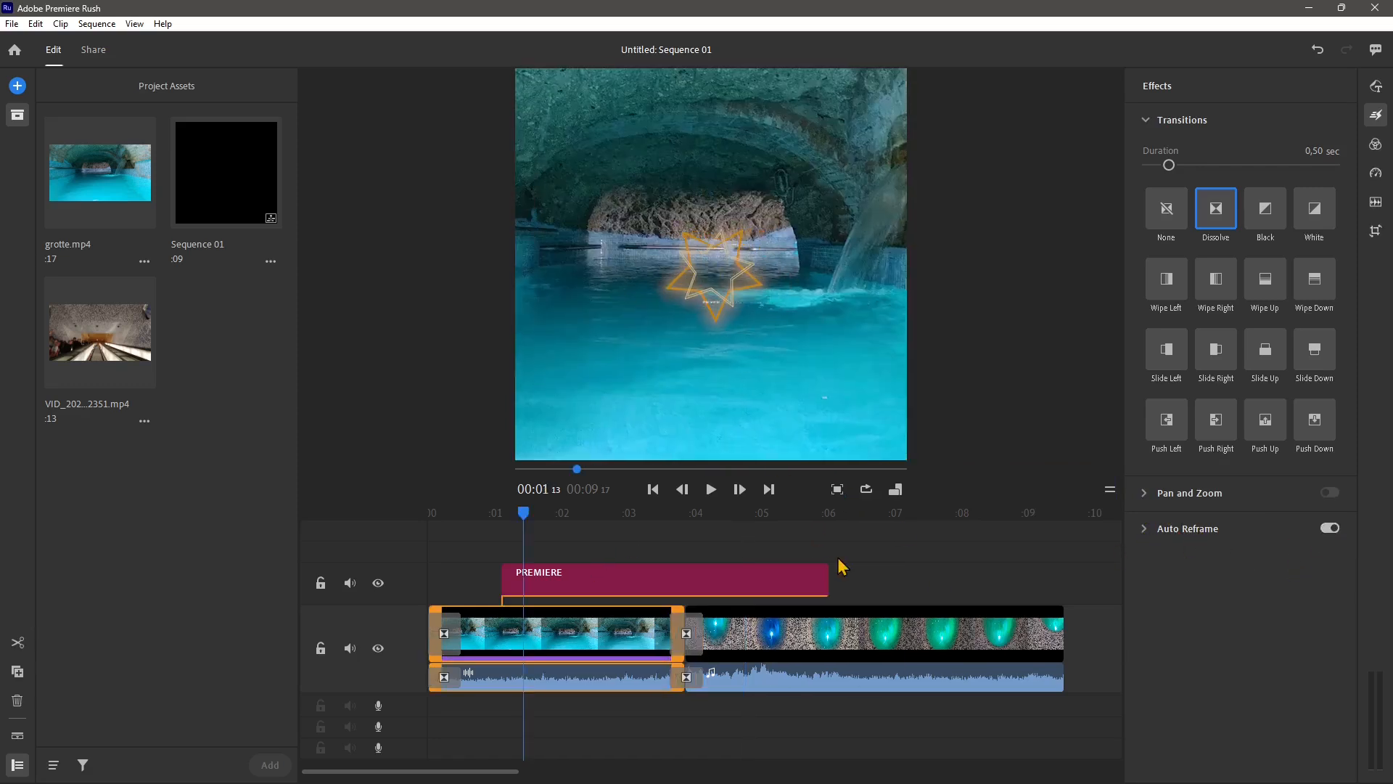
pyautogui.click(825, 537)
pyautogui.click(890, 642)
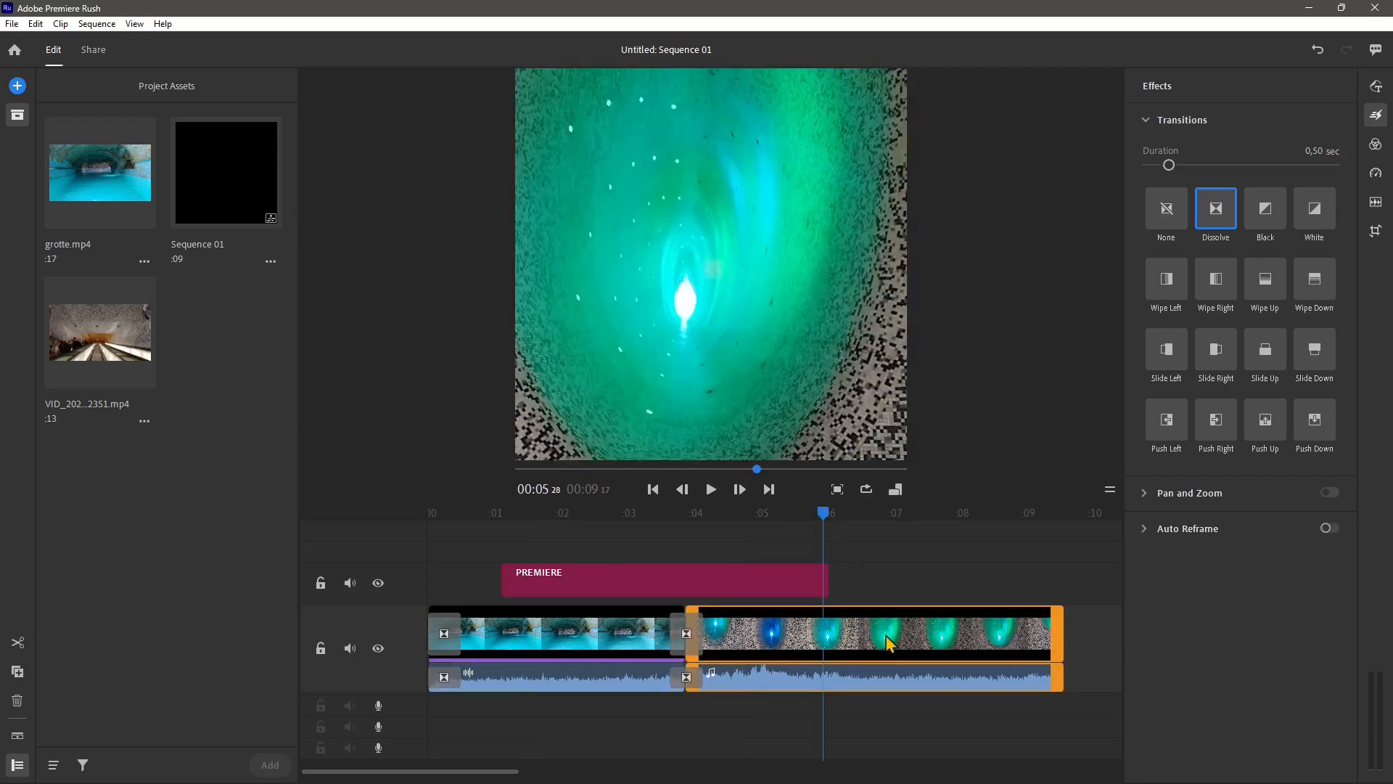
pyautogui.click(1330, 530)
pyautogui.click(757, 528)
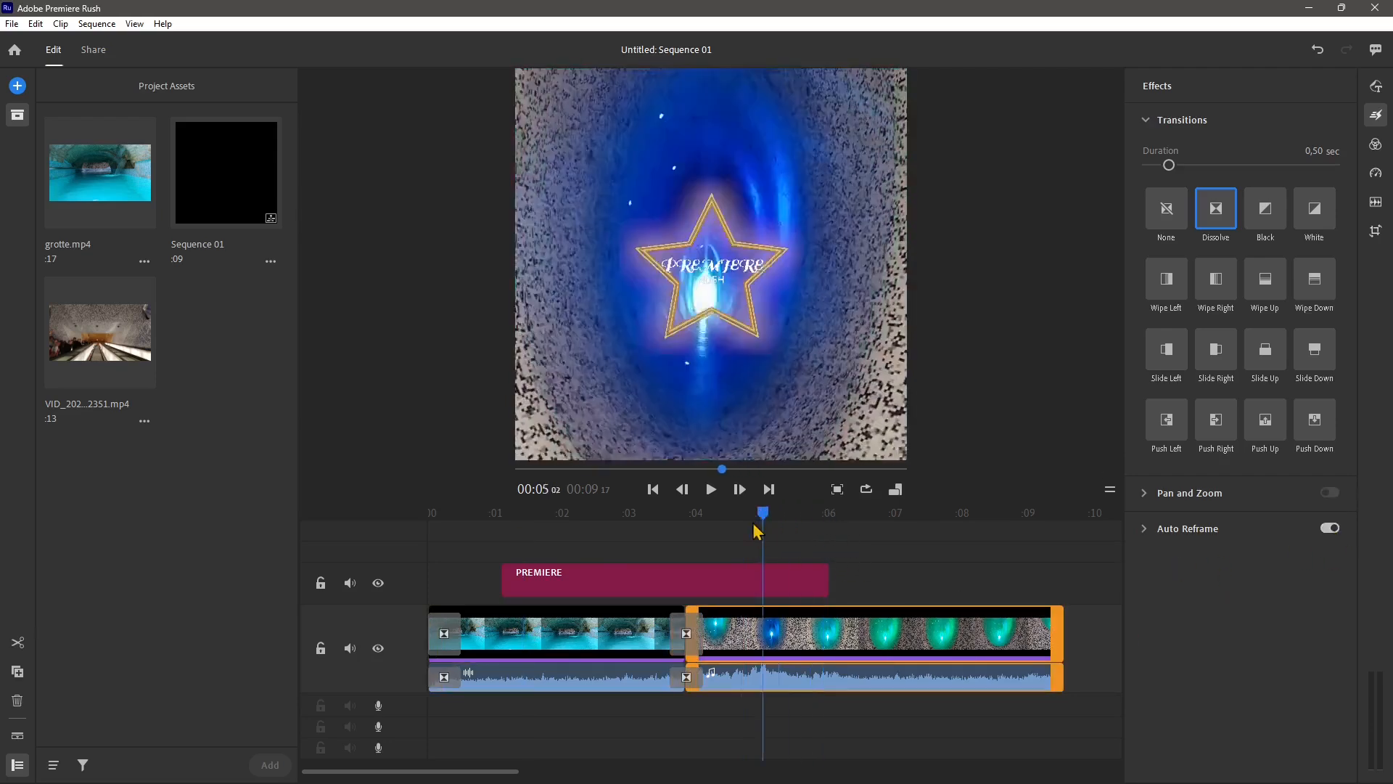
pyautogui.moveTo(757, 532)
pyautogui.mouseDown()
pyautogui.moveTo(704, 510)
pyautogui.moveTo(768, 549)
pyautogui.moveTo(735, 553)
pyautogui.moveTo(749, 555)
pyautogui.mouseUp()
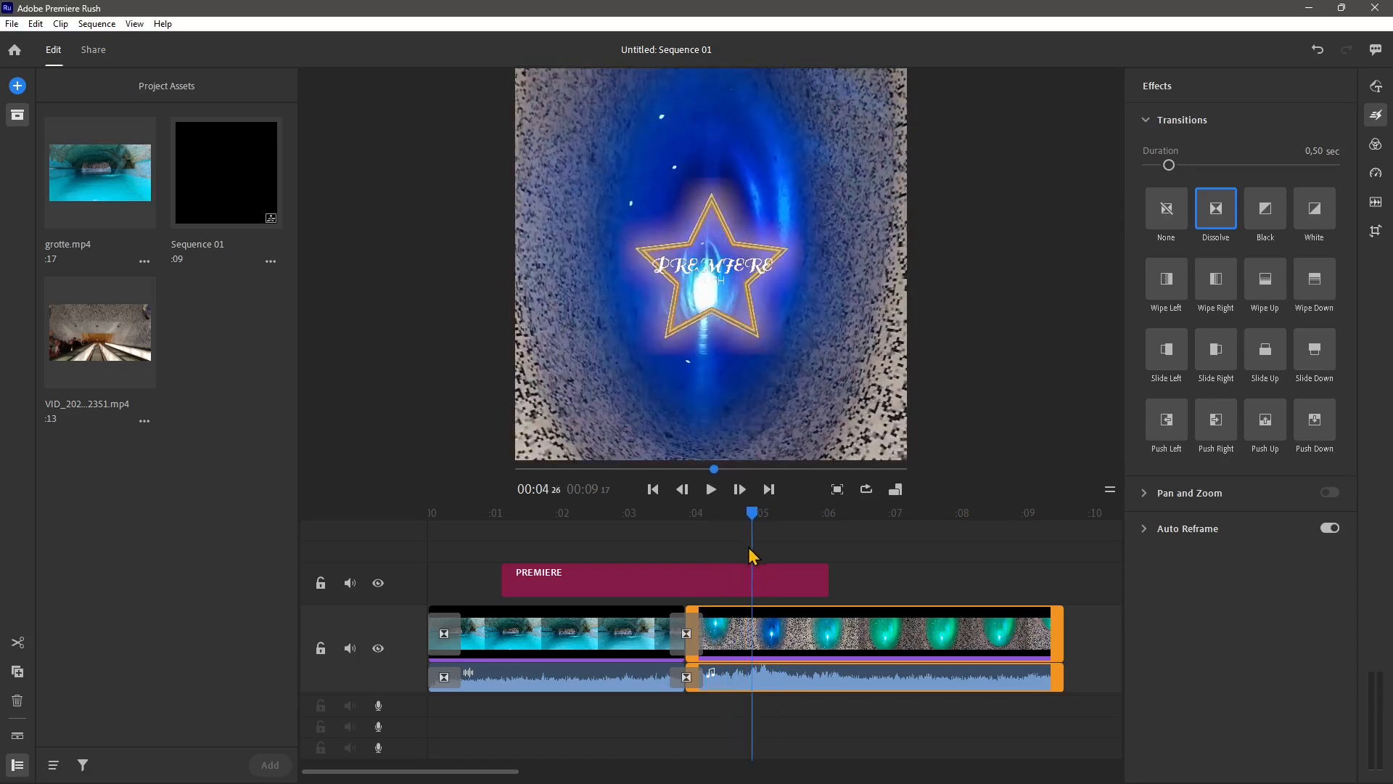
pyautogui.click(734, 254)
pyautogui.moveTo(734, 254)
pyautogui.mouseDown()
pyautogui.moveTo(734, 227)
pyautogui.moveTo(737, 255)
pyautogui.mouseUp()
pyautogui.hotkey('ctrl', 'z')
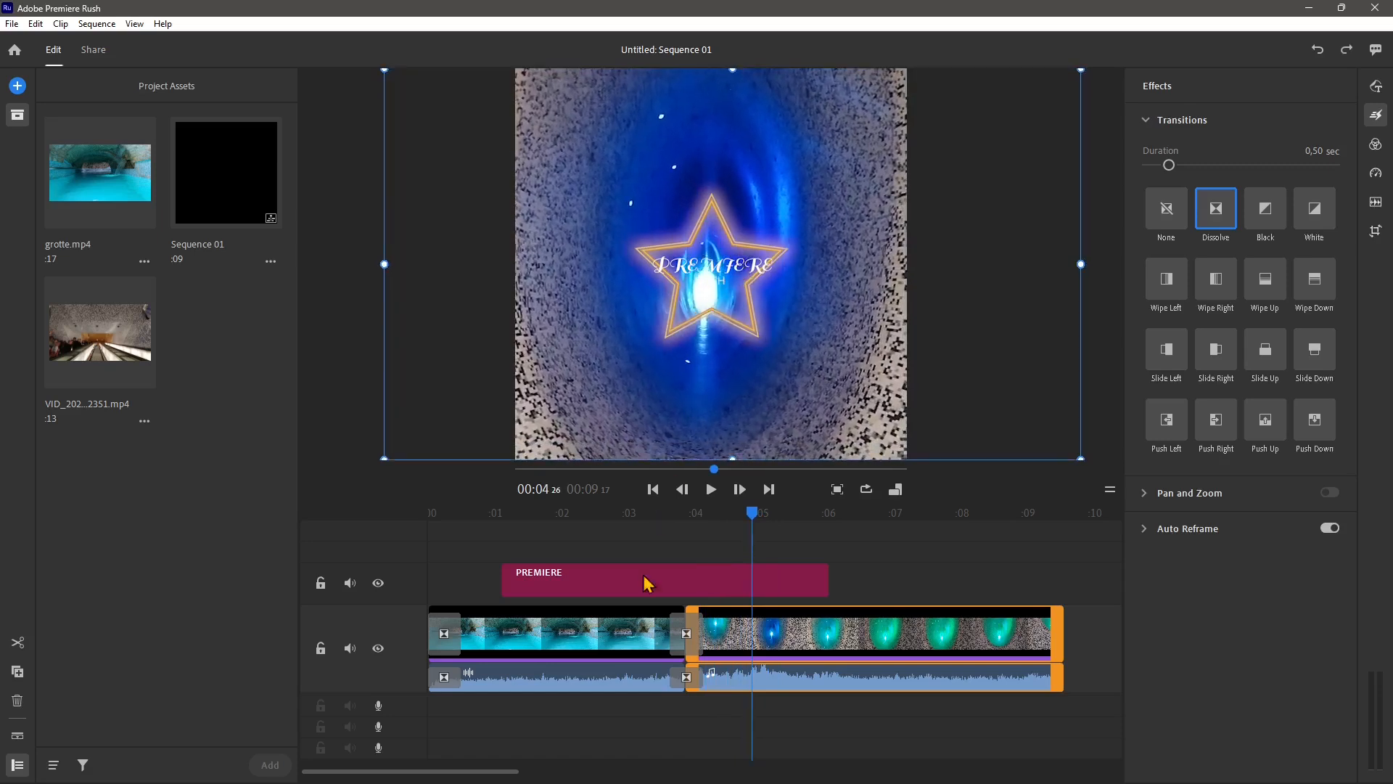
# Move the PREMIERE star title slightly higher in the frame and check it over the second clip
pyautogui.click(686, 589)
pyautogui.moveTo(725, 216); pyautogui.dragTo(717, 196)
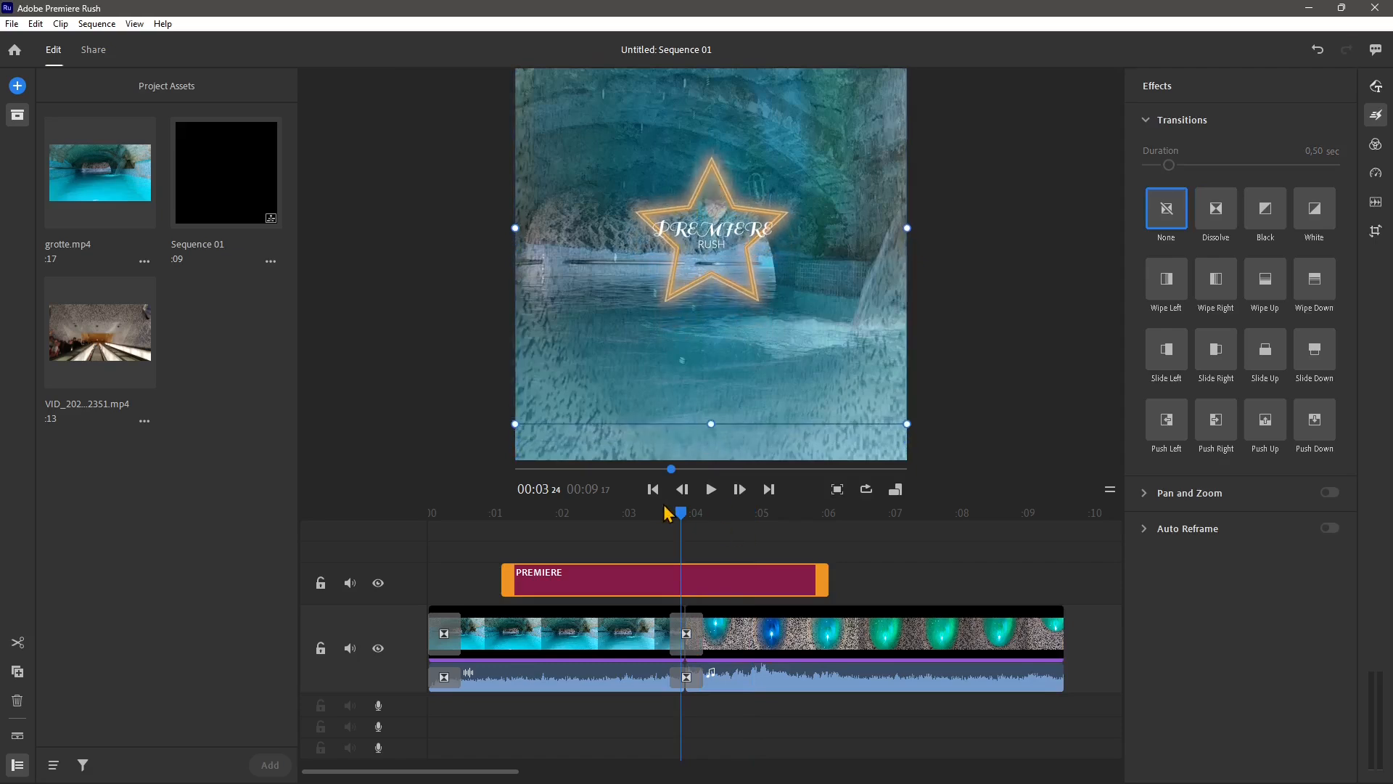
pyautogui.moveTo(681, 514); pyautogui.dragTo(754, 528)
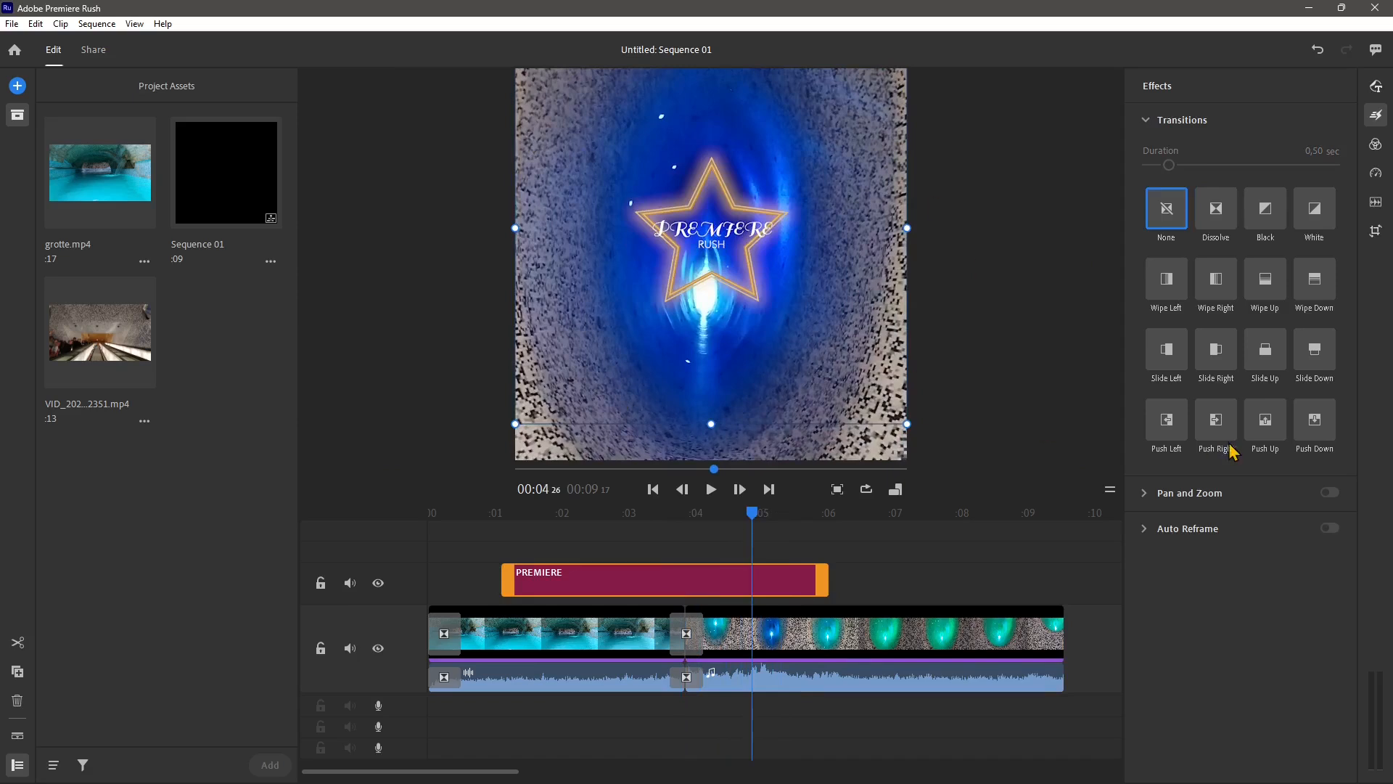
# Show the built-in color presets for the grotto clip and try Deep Shadow, Low Saturation and Mono on it
pyautogui.click(1375, 145)
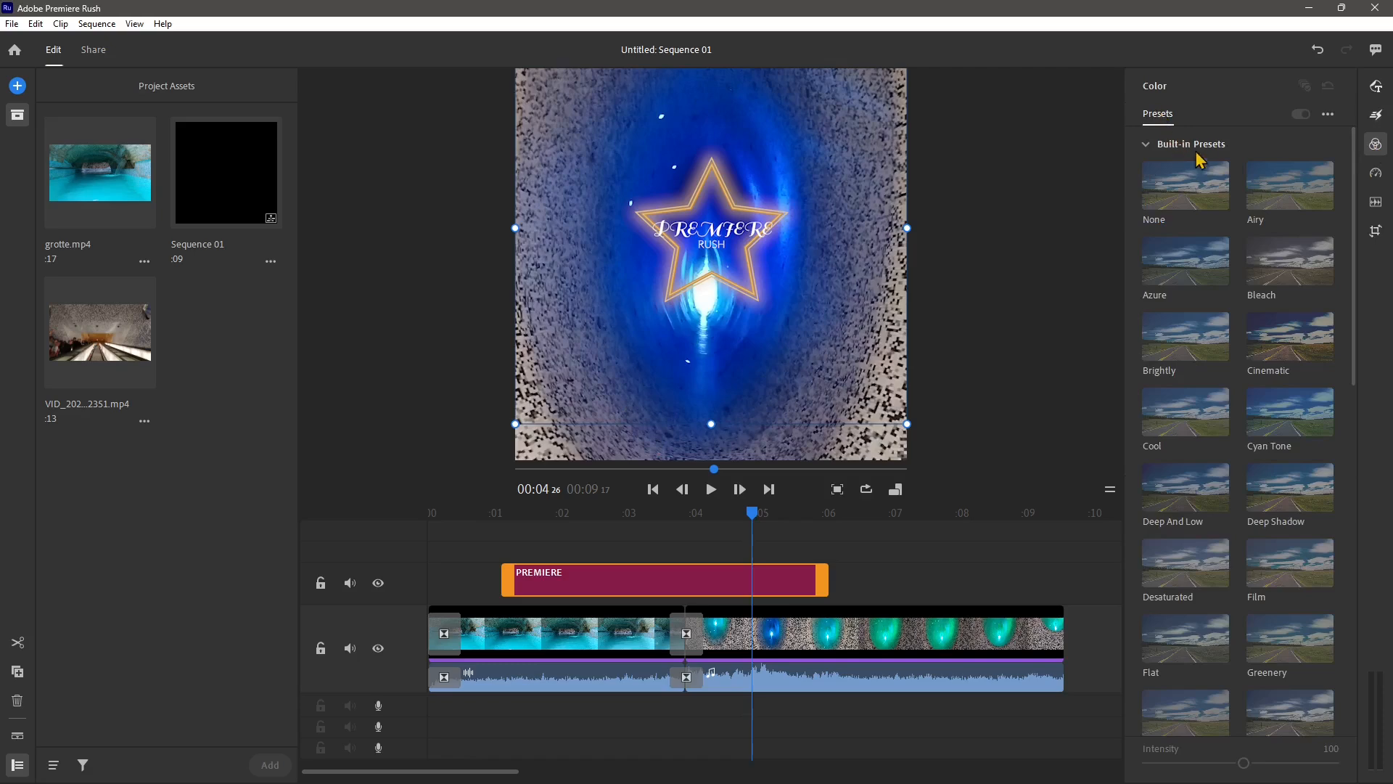
pyautogui.click(599, 639)
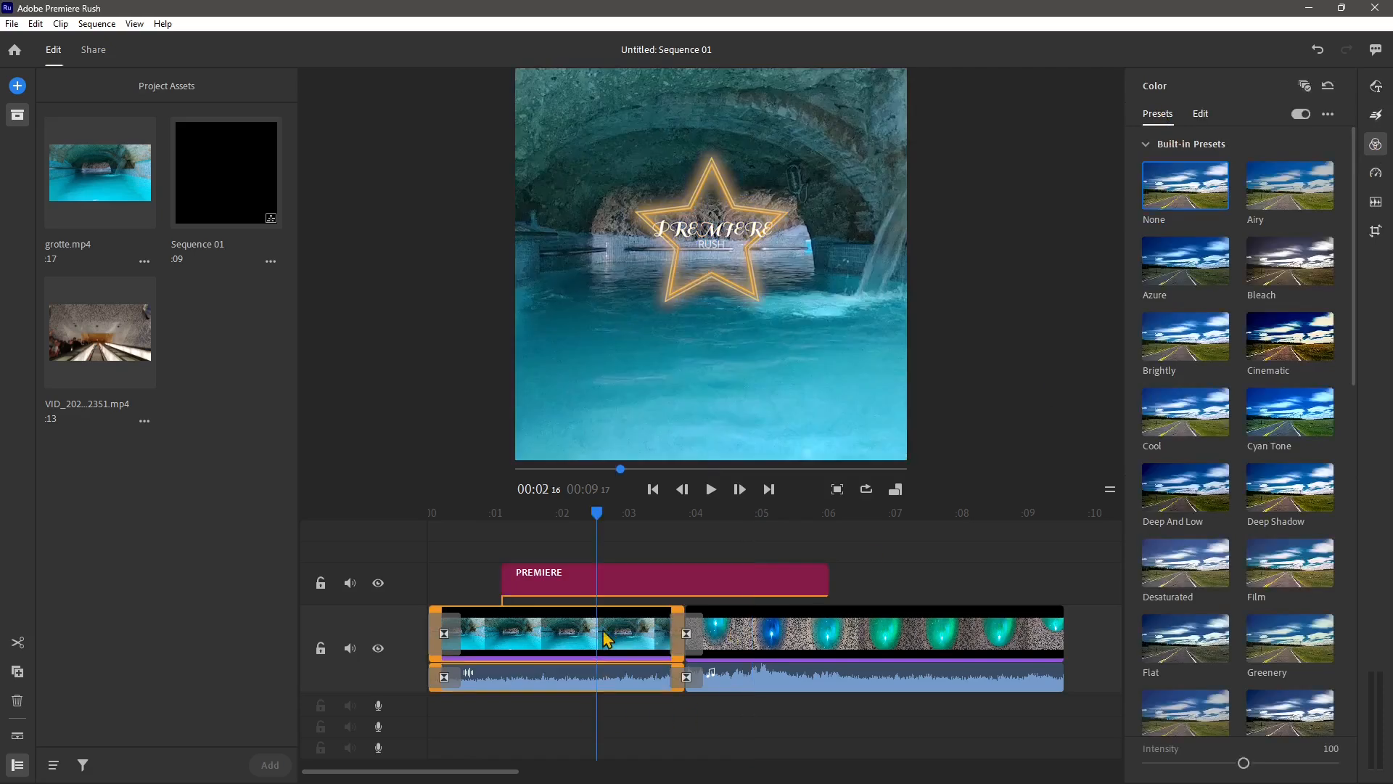
pyautogui.click(1278, 325)
pyautogui.click(1166, 465)
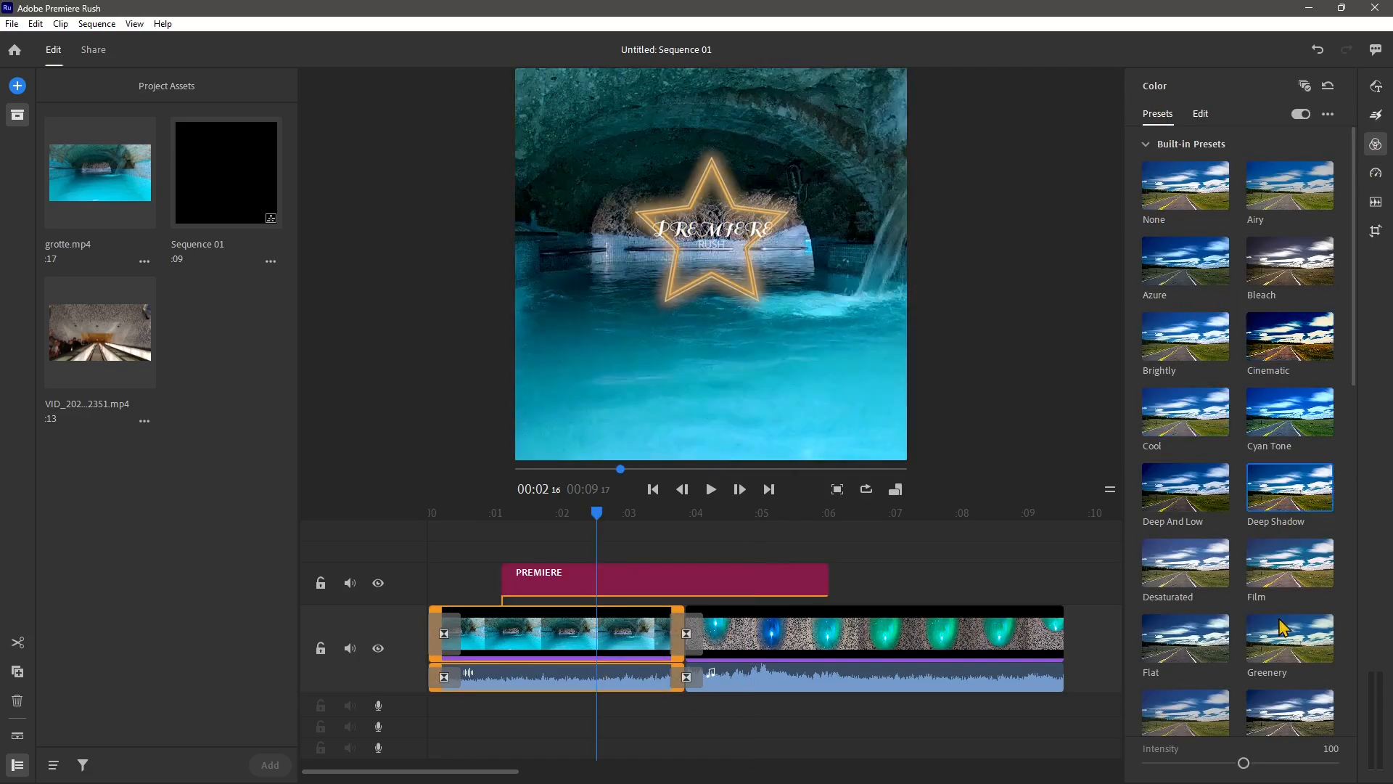
pyautogui.click(1280, 630)
pyautogui.scroll(-1, 1207, 650)
pyautogui.click(1168, 592)
pyautogui.scroll(-3, 1310, 682)
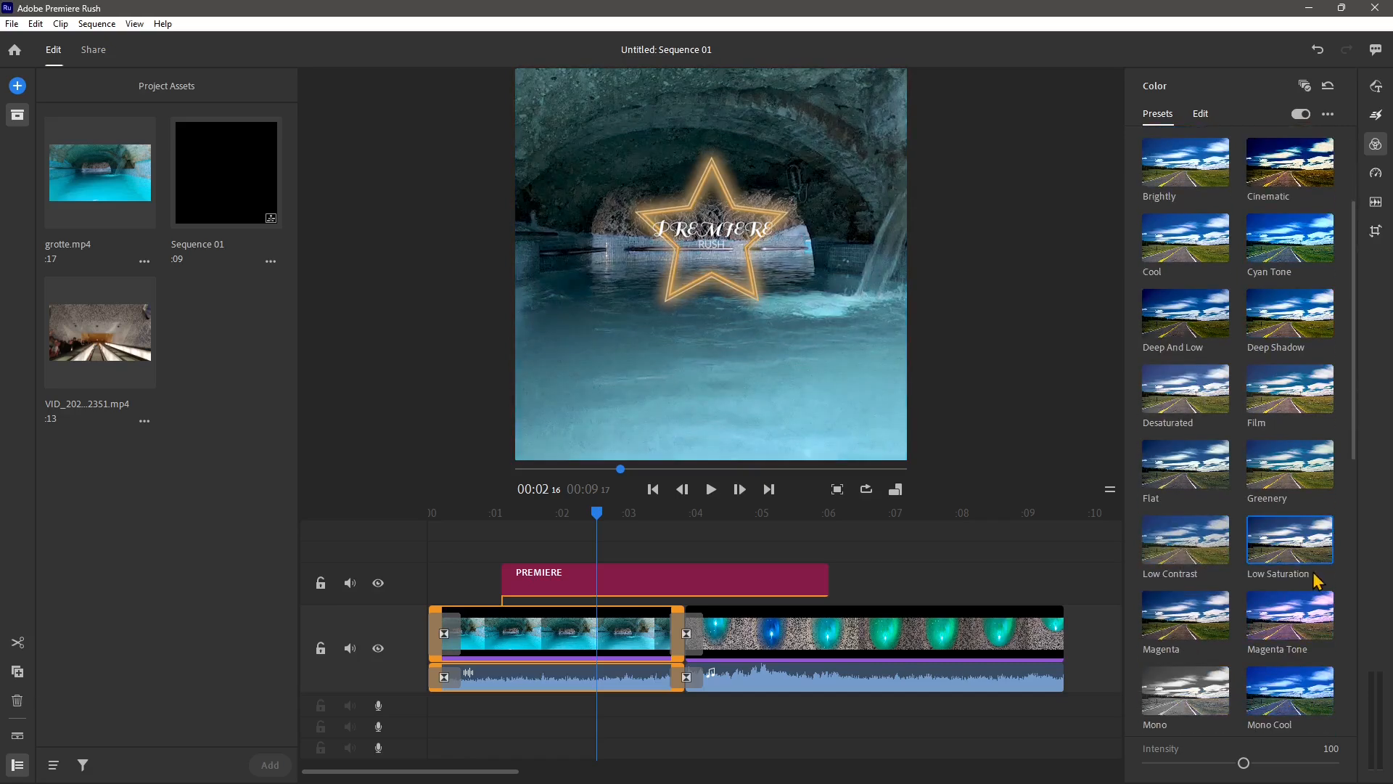
pyautogui.click(1317, 573)
pyautogui.click(1193, 591)
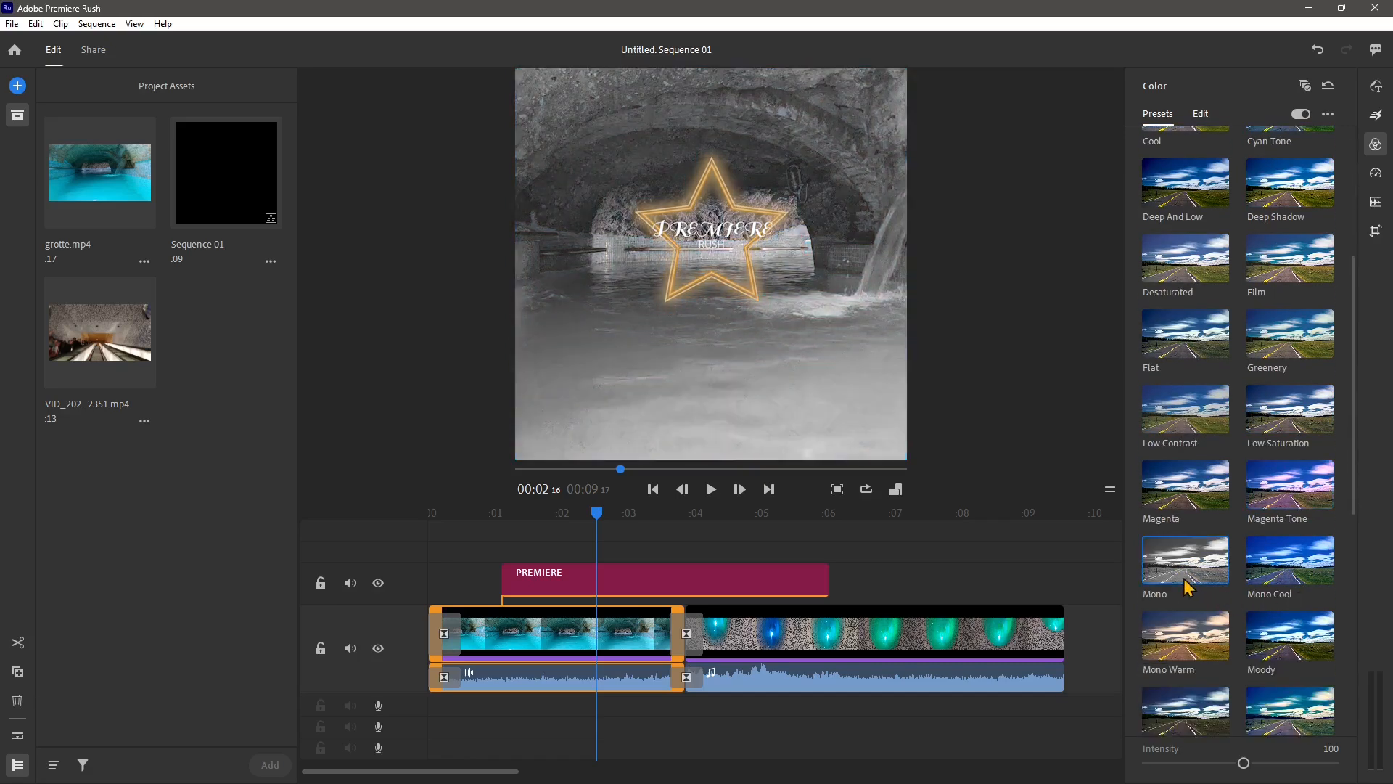
# Try further color presets on the grotto clip, including Orange And Teal, SL Bleach and SL Noir 1
pyautogui.scroll(-2, 1237, 642)
pyautogui.click(1295, 598)
pyautogui.click(1290, 654)
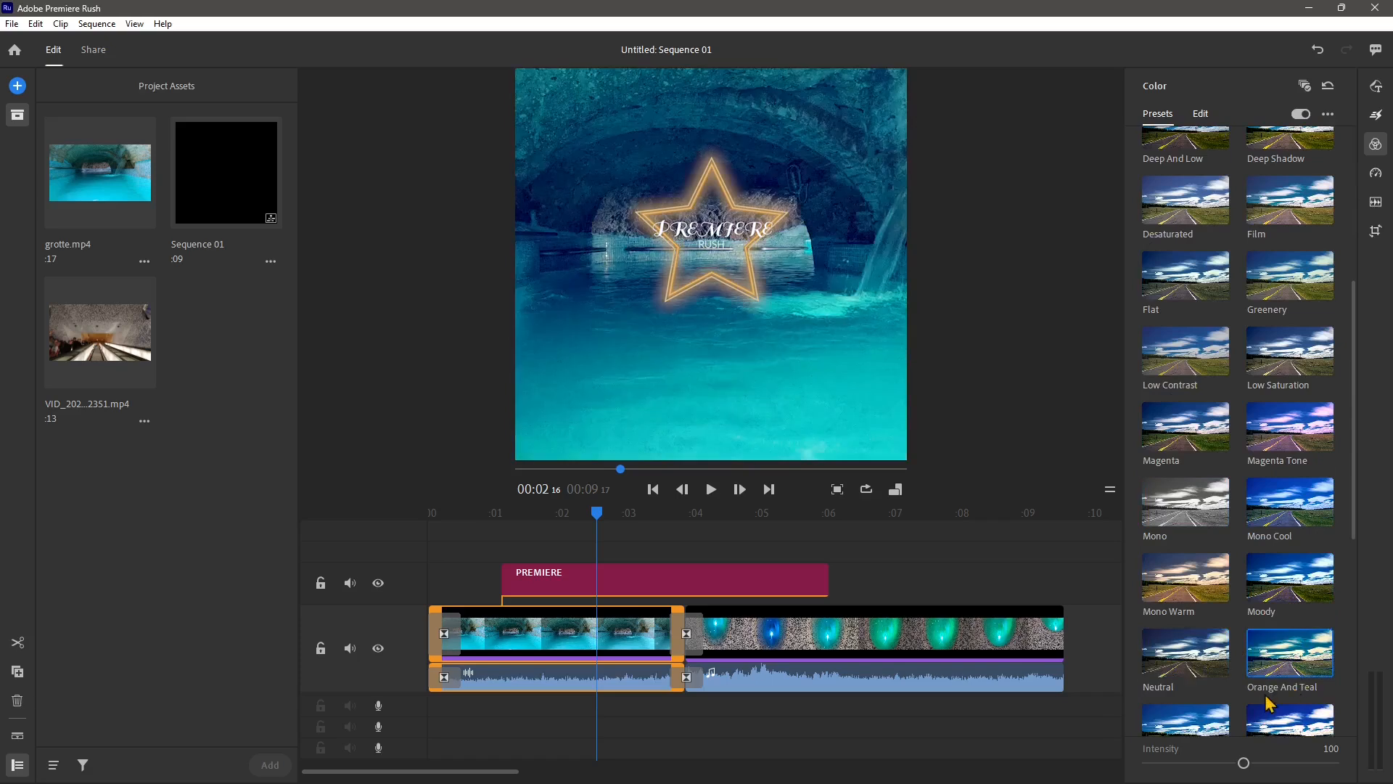
pyautogui.scroll(-2, 1193, 718)
pyautogui.click(1187, 642)
pyautogui.click(1269, 639)
pyautogui.scroll(-1, 1297, 730)
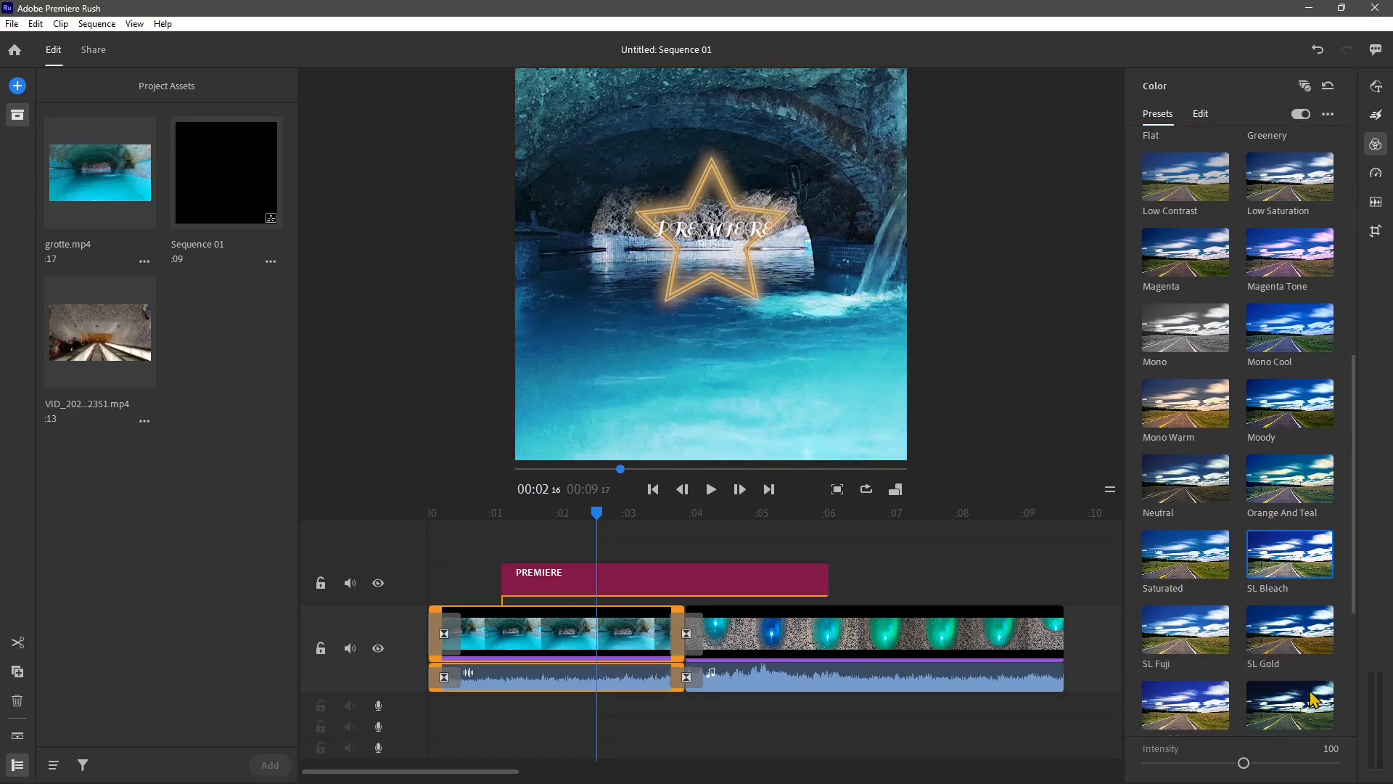
pyautogui.click(1309, 701)
pyautogui.click(1202, 701)
pyautogui.click(1198, 639)
pyautogui.scroll(-2, 1255, 693)
pyautogui.click(1195, 656)
pyautogui.click(1281, 650)
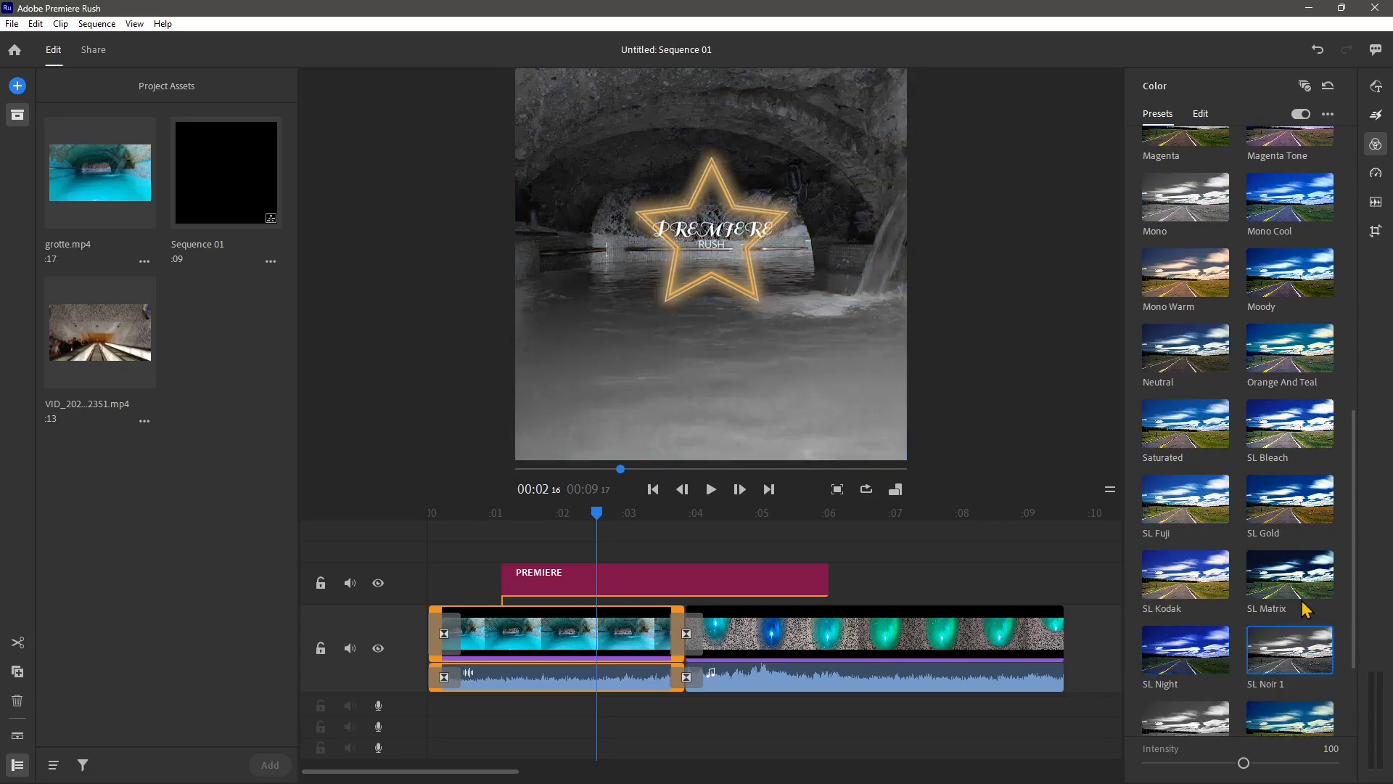
# Try the remaining built-in color presets on the grotto clip, including Warm and Neutral
pyautogui.click(1296, 586)
pyautogui.scroll(-2, 1270, 672)
pyautogui.click(1286, 672)
pyautogui.click(1308, 619)
pyautogui.click(1187, 704)
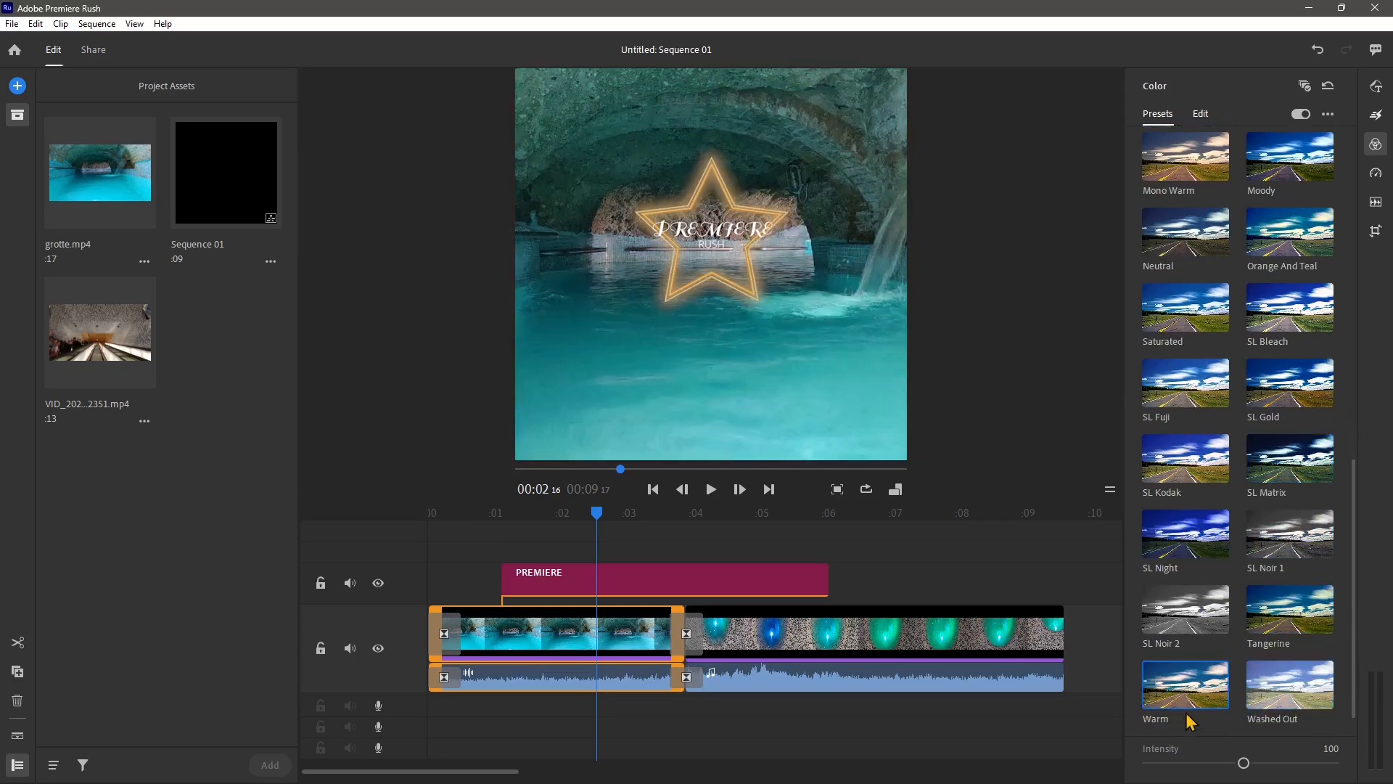
pyautogui.click(1310, 614)
pyautogui.click(1190, 468)
pyautogui.click(1197, 243)
pyautogui.scroll(4, 1270, 540)
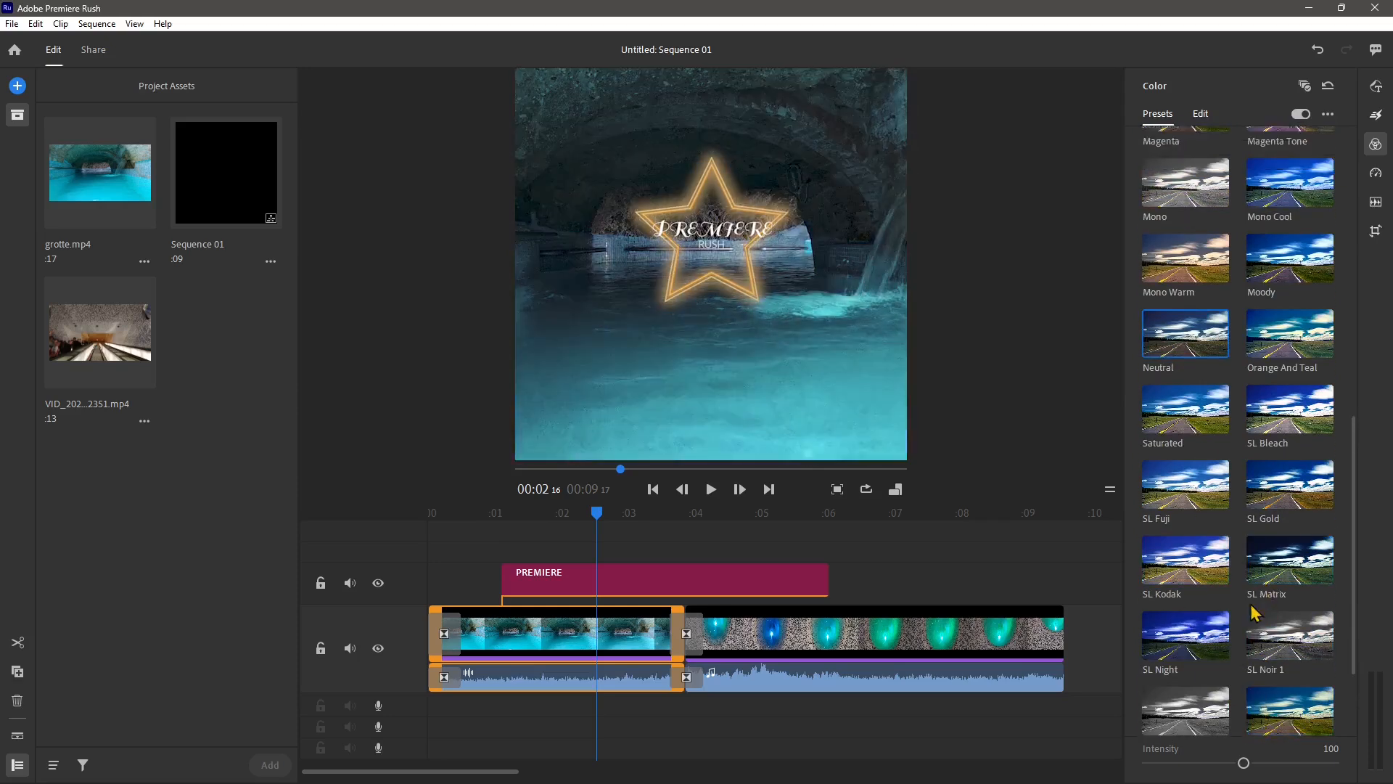
# Apply the Magenta color preset to the grotto clip, and select the second video clip at about 6 seconds 23 frames
pyautogui.click(1199, 292)
pyautogui.click(1196, 218)
pyautogui.scroll(4, 1196, 218)
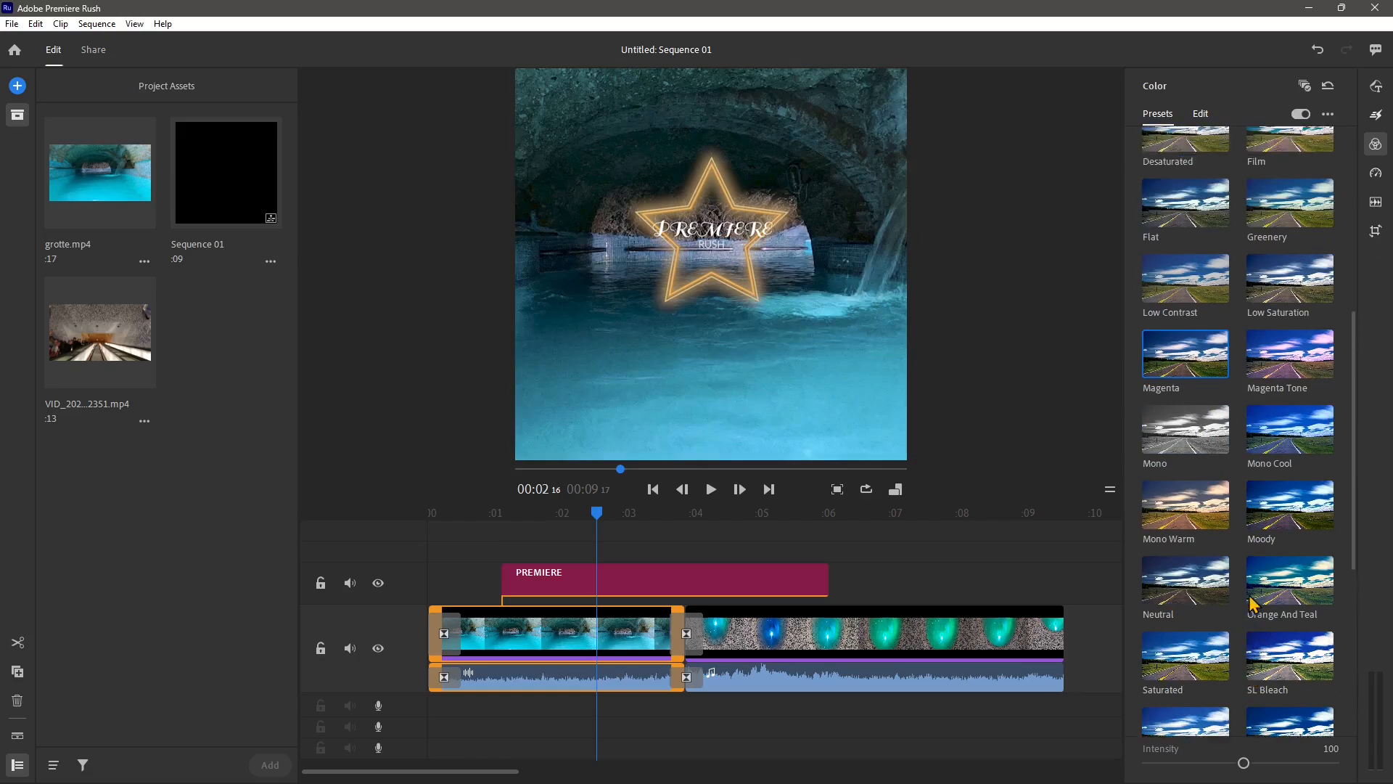
pyautogui.click(603, 514)
pyautogui.click(884, 621)
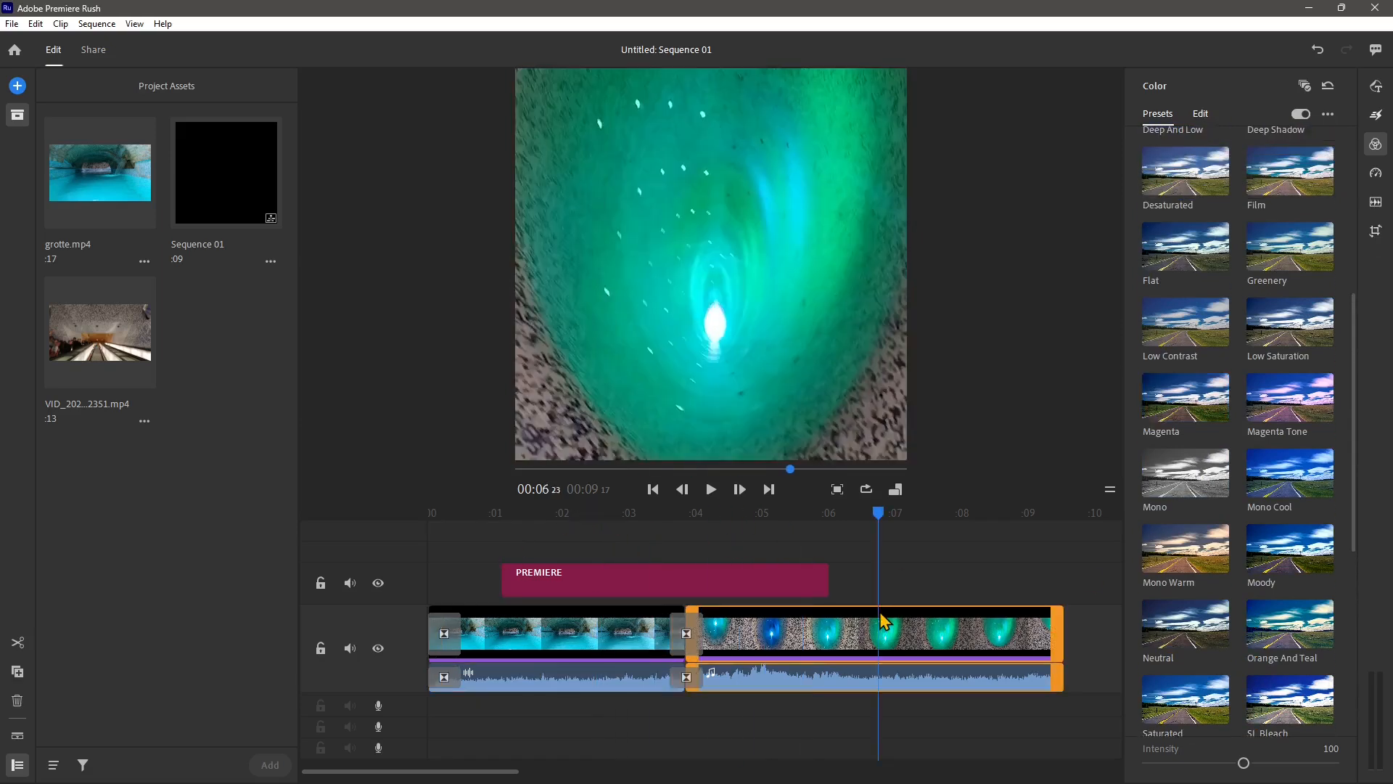
# Move the playhead to 4 seconds 23 frames and apply the Mono Cool color preset to the second clip
pyautogui.moveTo(877, 543); pyautogui.dragTo(746, 546)
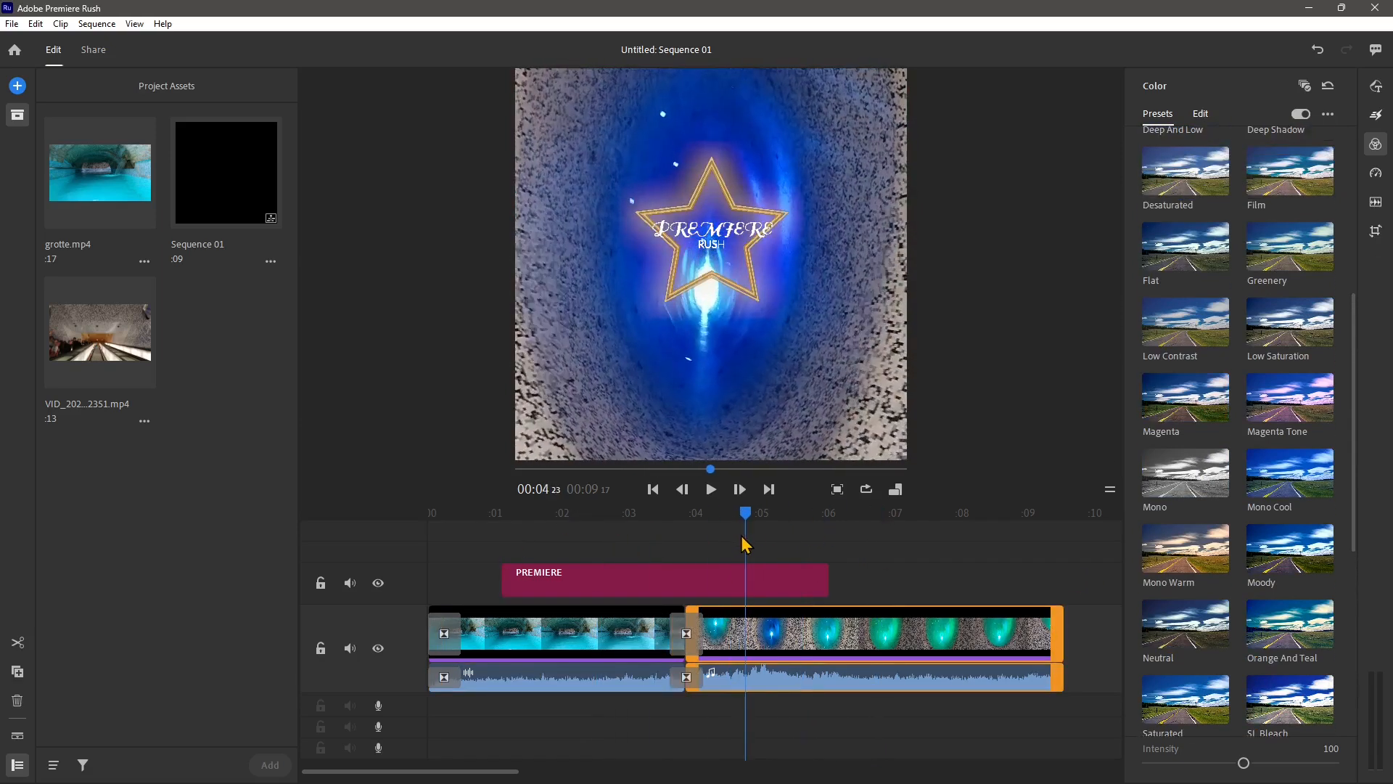
pyautogui.click(1313, 500)
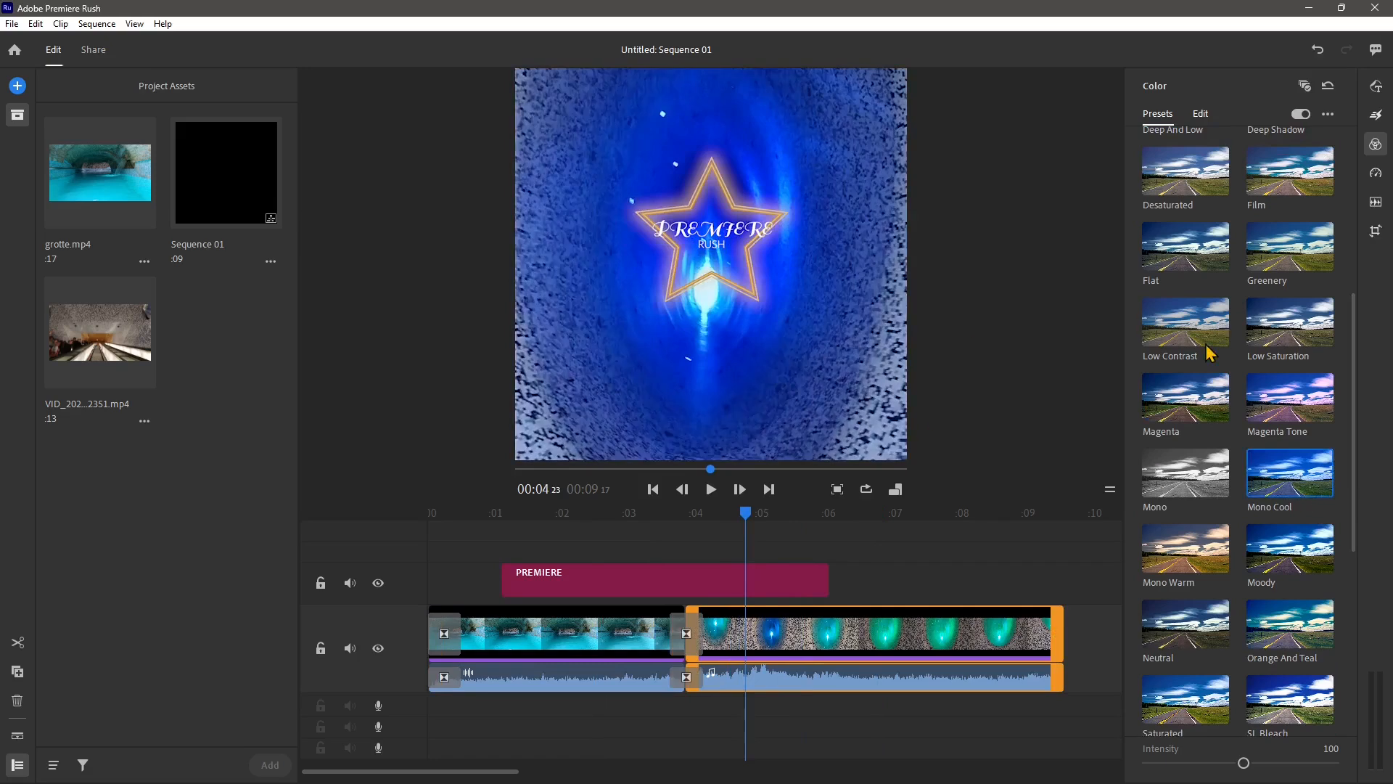
# Set the second clip's range speed to 230% and enable the speed ramp
pyautogui.click(1376, 174)
pyautogui.moveTo(1255, 183); pyautogui.dragTo(1278, 214)
pyautogui.click(1147, 240)
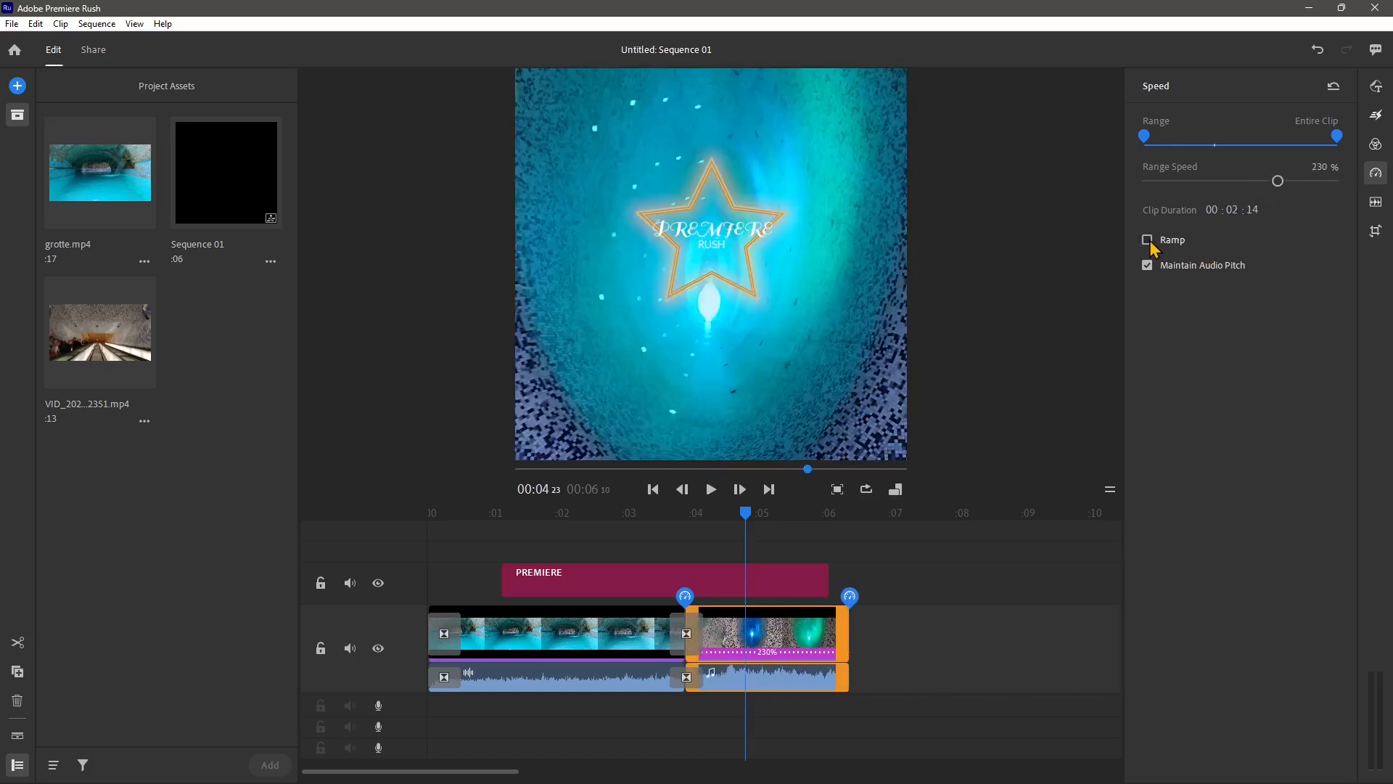
# Set the ramp amount to 1.0 sec, limit the speed change to an inner section of the clip, and preview at 4 seconds 11 frames
pyautogui.moveTo(1172, 294); pyautogui.dragTo(1210, 294)
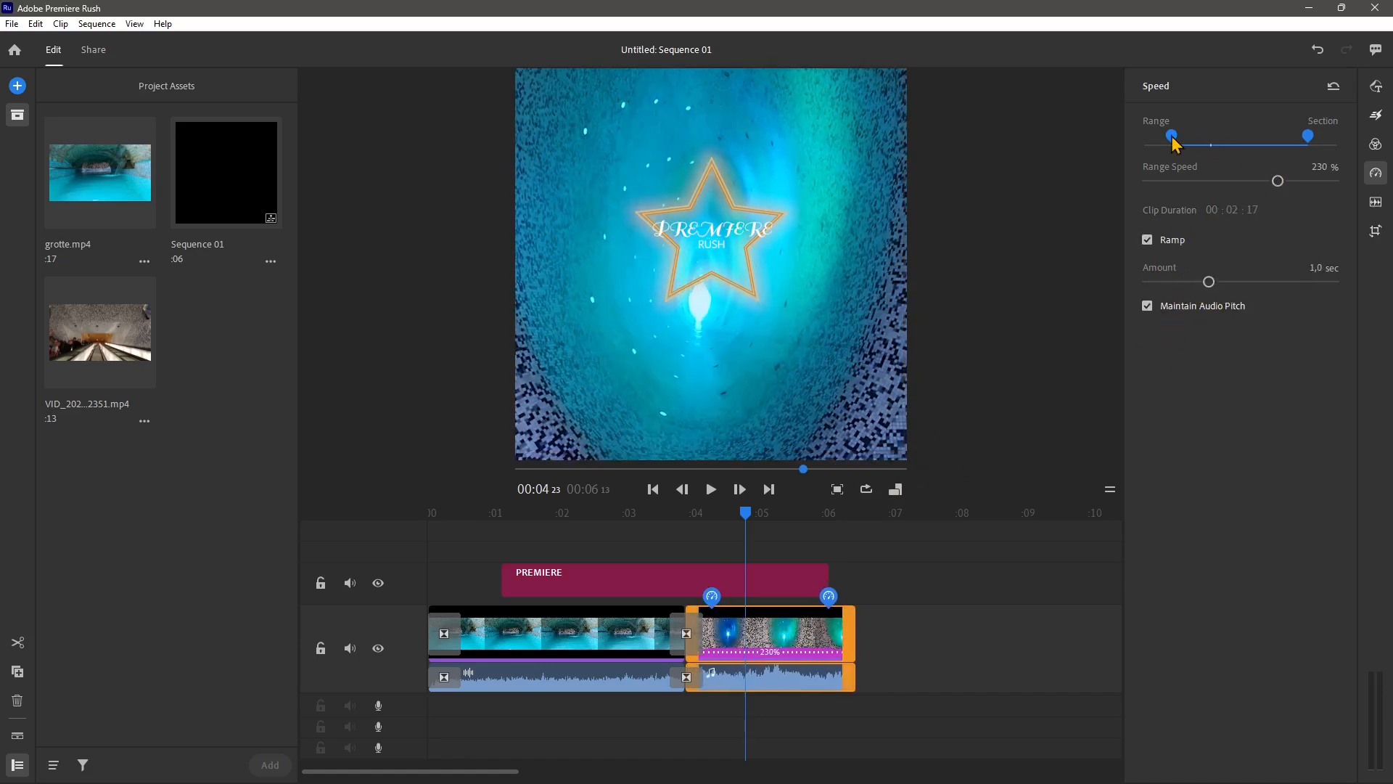
pyautogui.moveTo(1172, 140)
pyautogui.mouseDown()
pyautogui.moveTo(1161, 137)
pyautogui.moveTo(1177, 138)
pyautogui.mouseUp()
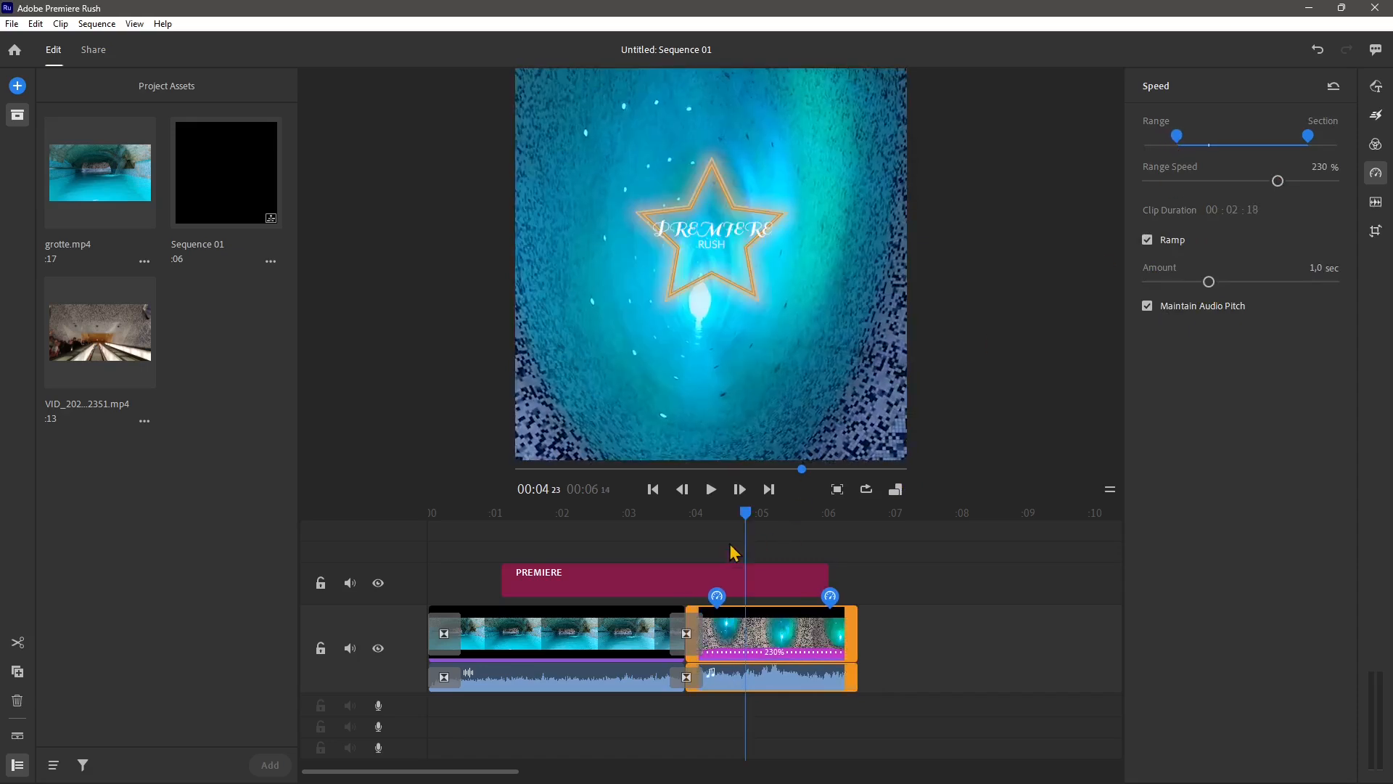
pyautogui.moveTo(752, 524); pyautogui.dragTo(722, 524)
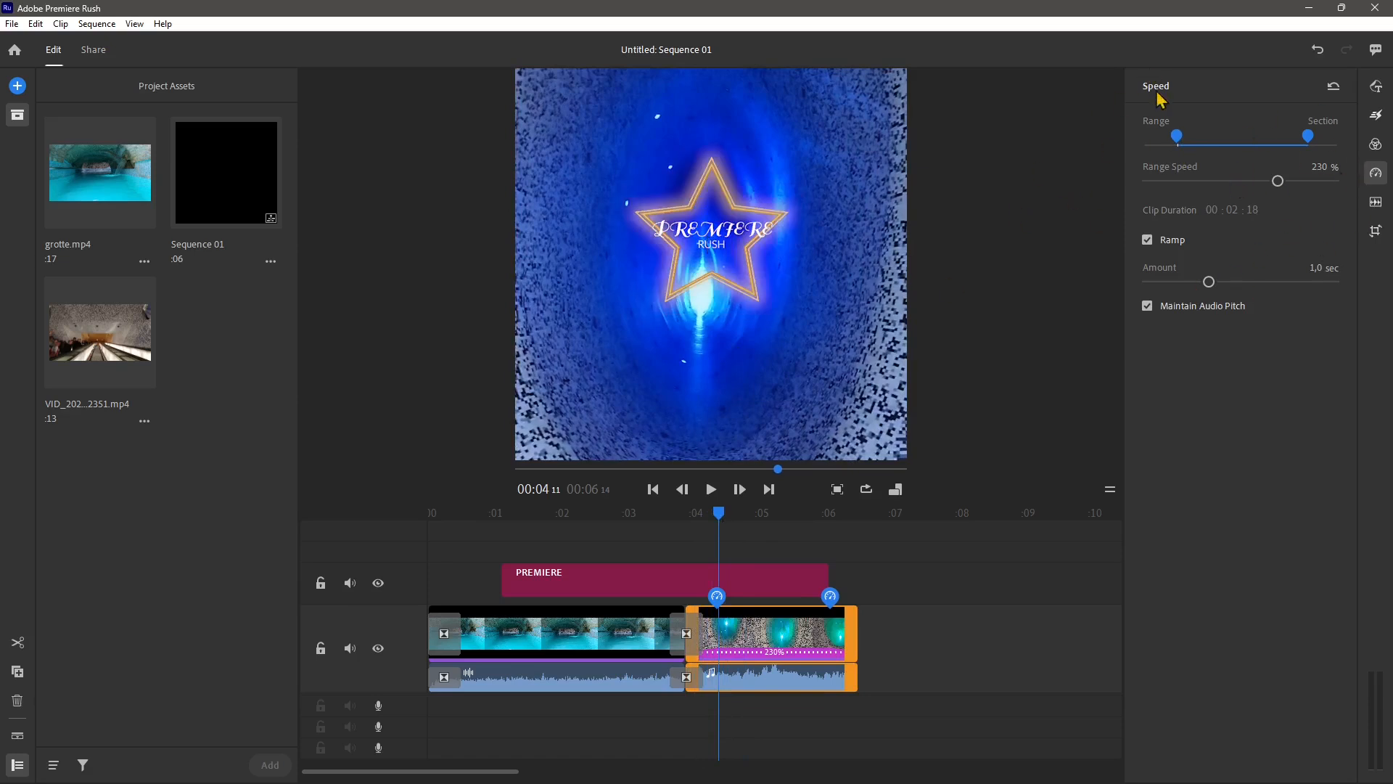
# Change the second clip's audio type to Voice and enable Auto volume, Balance sound, Reduce background noise, Reduce echo and Enhance speech
pyautogui.click(1376, 203)
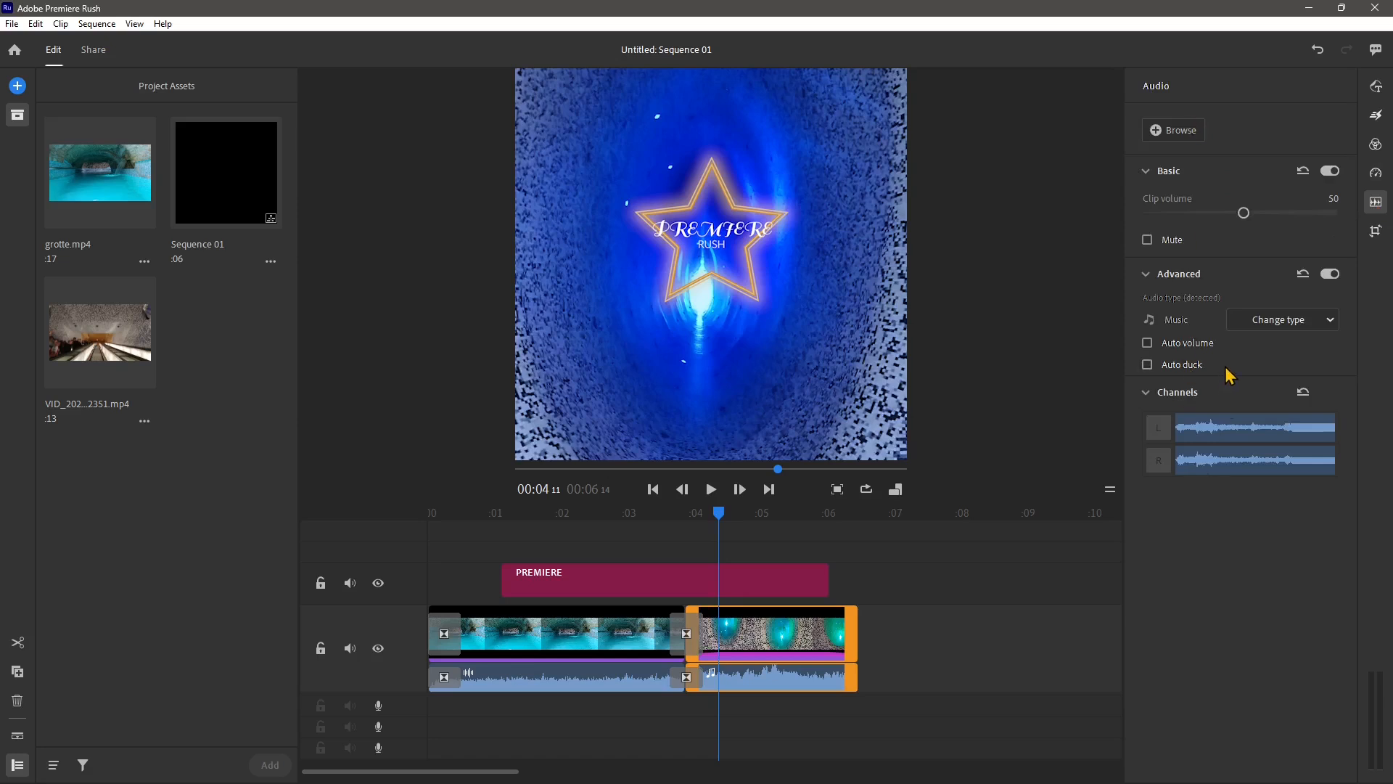
pyautogui.click(1278, 322)
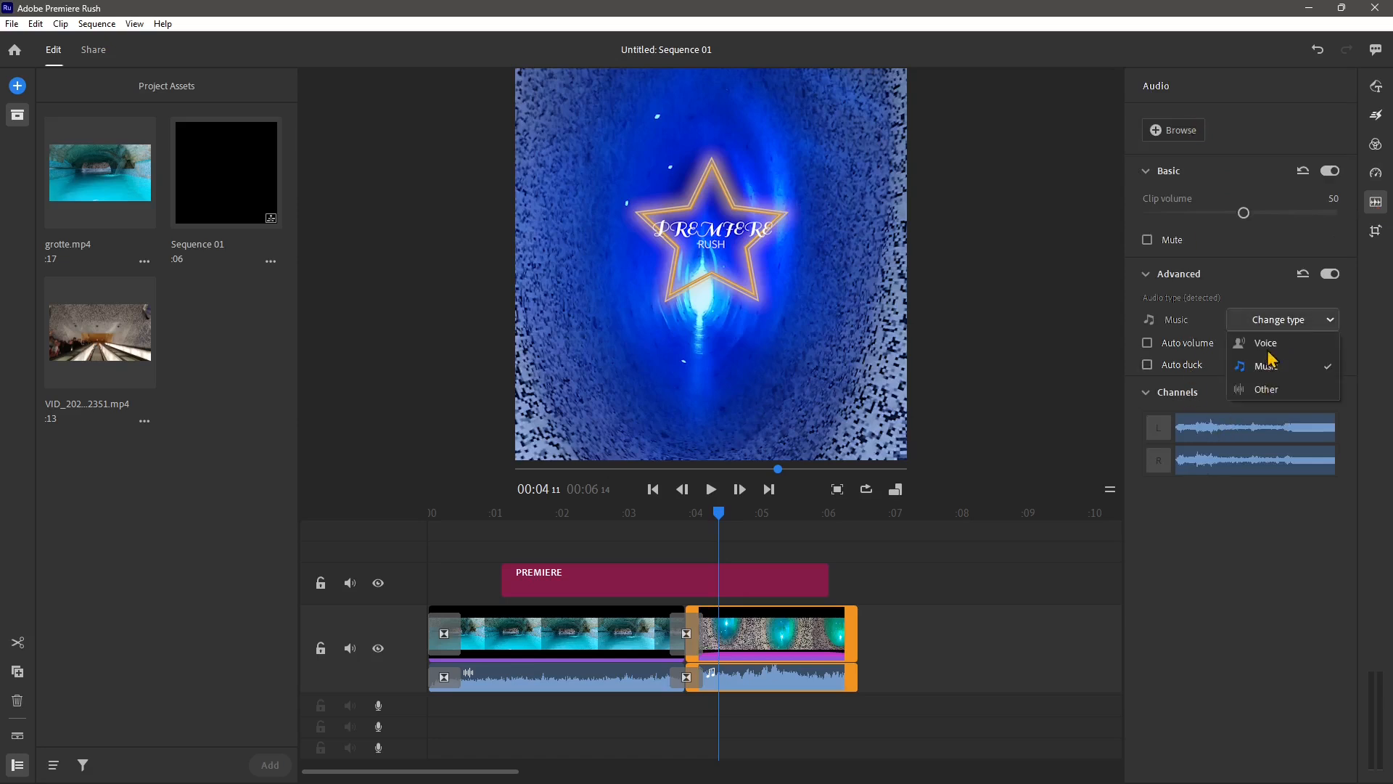
pyautogui.click(1270, 349)
pyautogui.click(1149, 347)
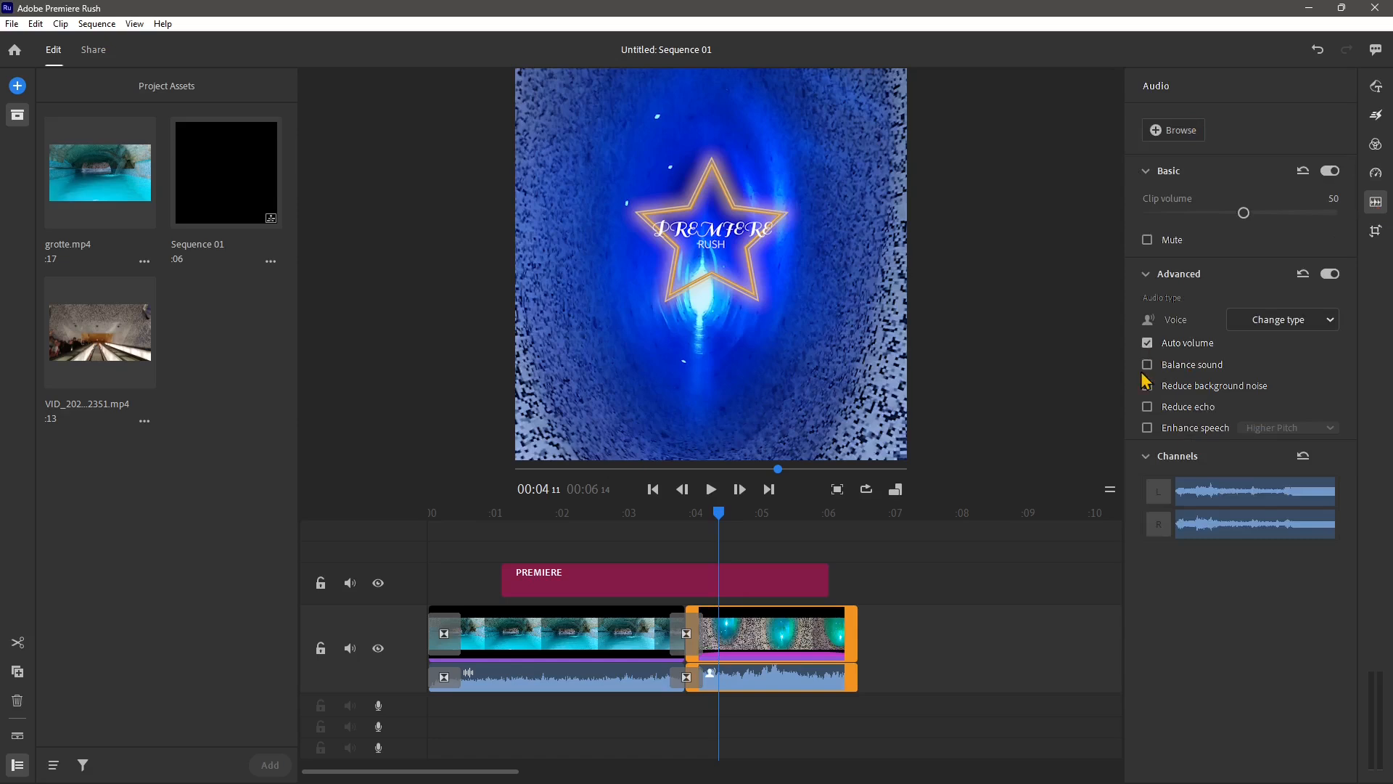
pyautogui.click(1147, 365)
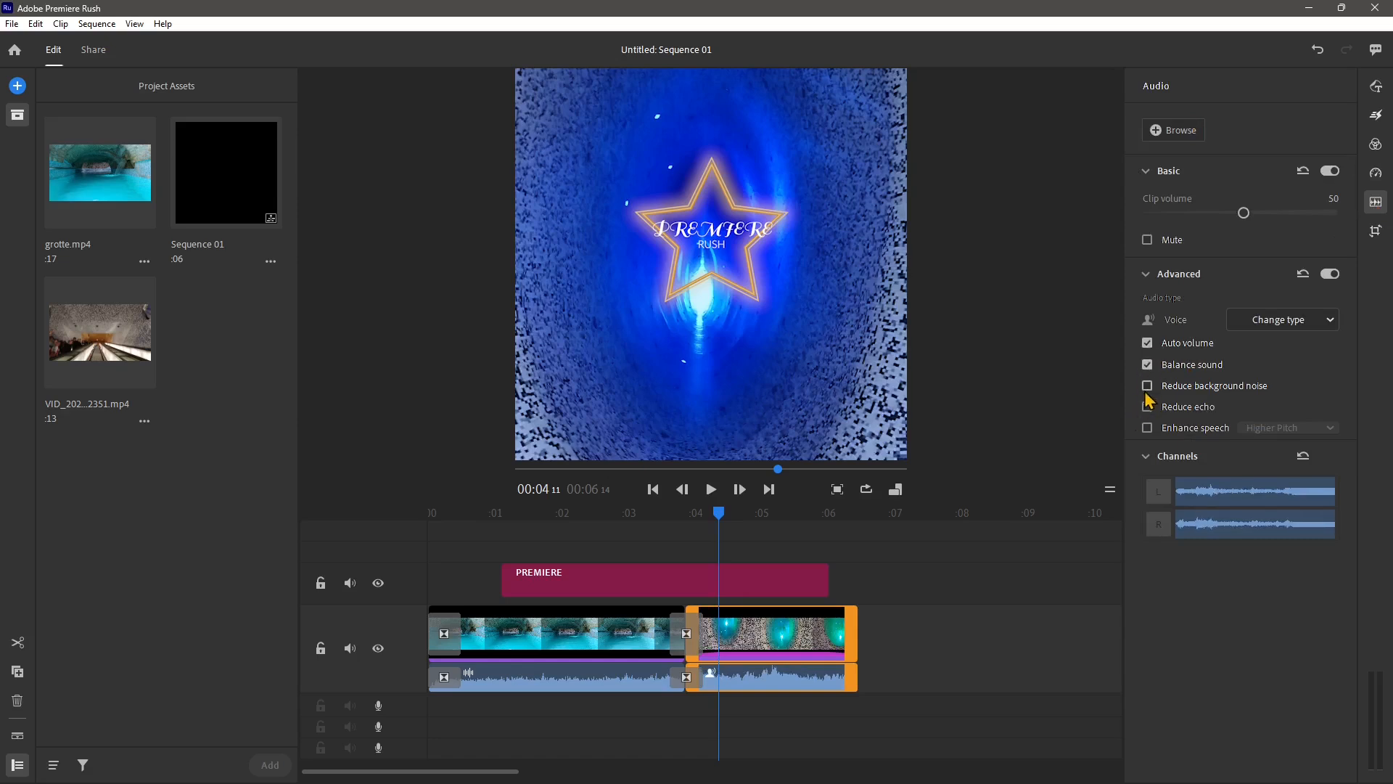
pyautogui.click(1148, 385)
pyautogui.click(1149, 459)
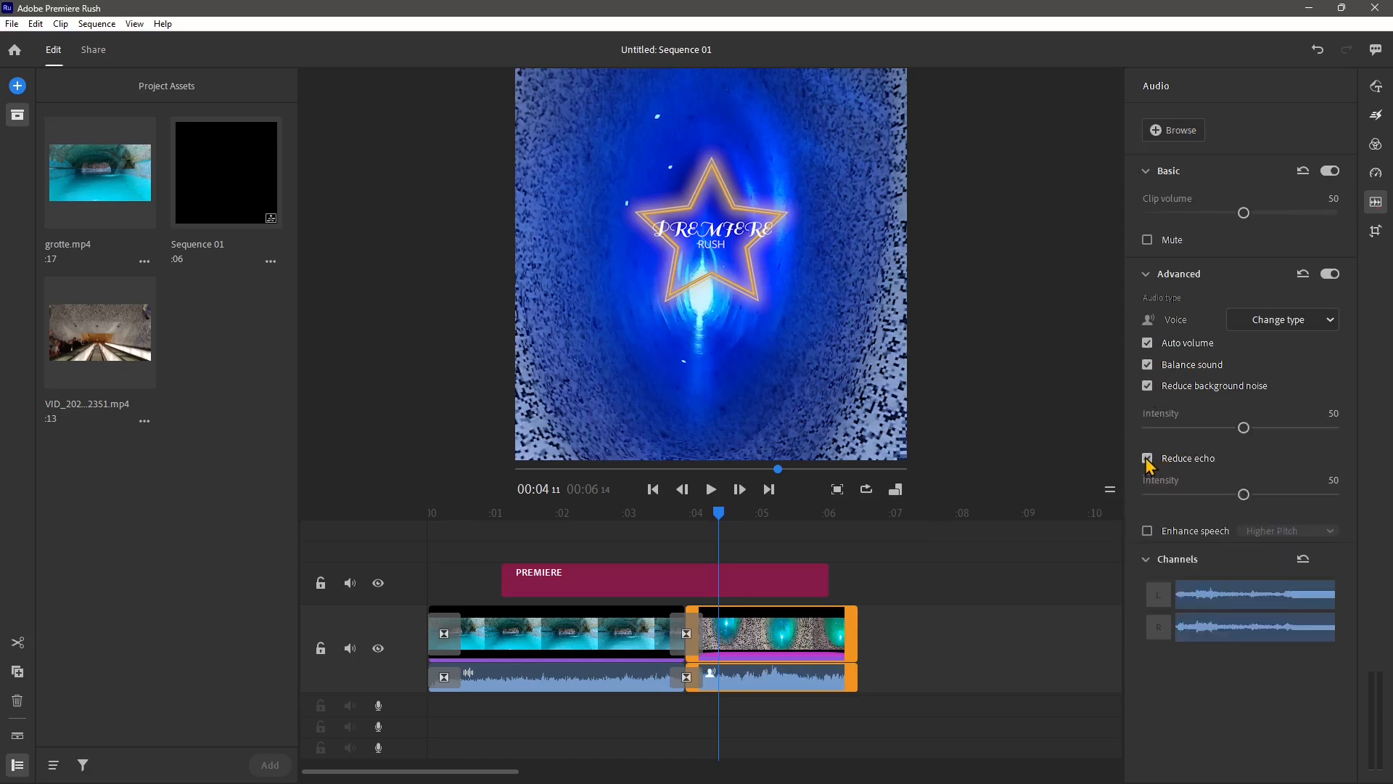
pyautogui.click(1148, 531)
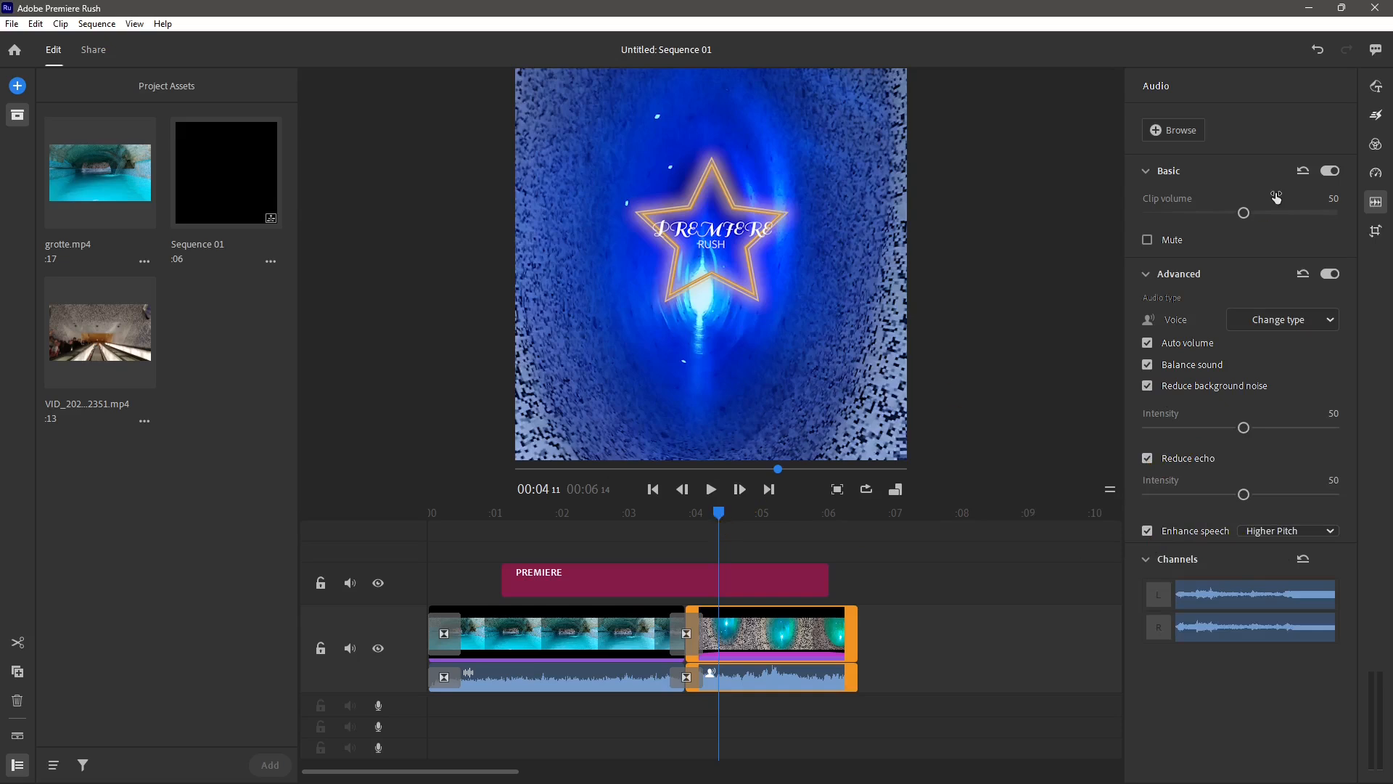
# Try fitting the second clip to the frame, make it fill the frame instead, and set its horizontal position to 617
pyautogui.click(1376, 232)
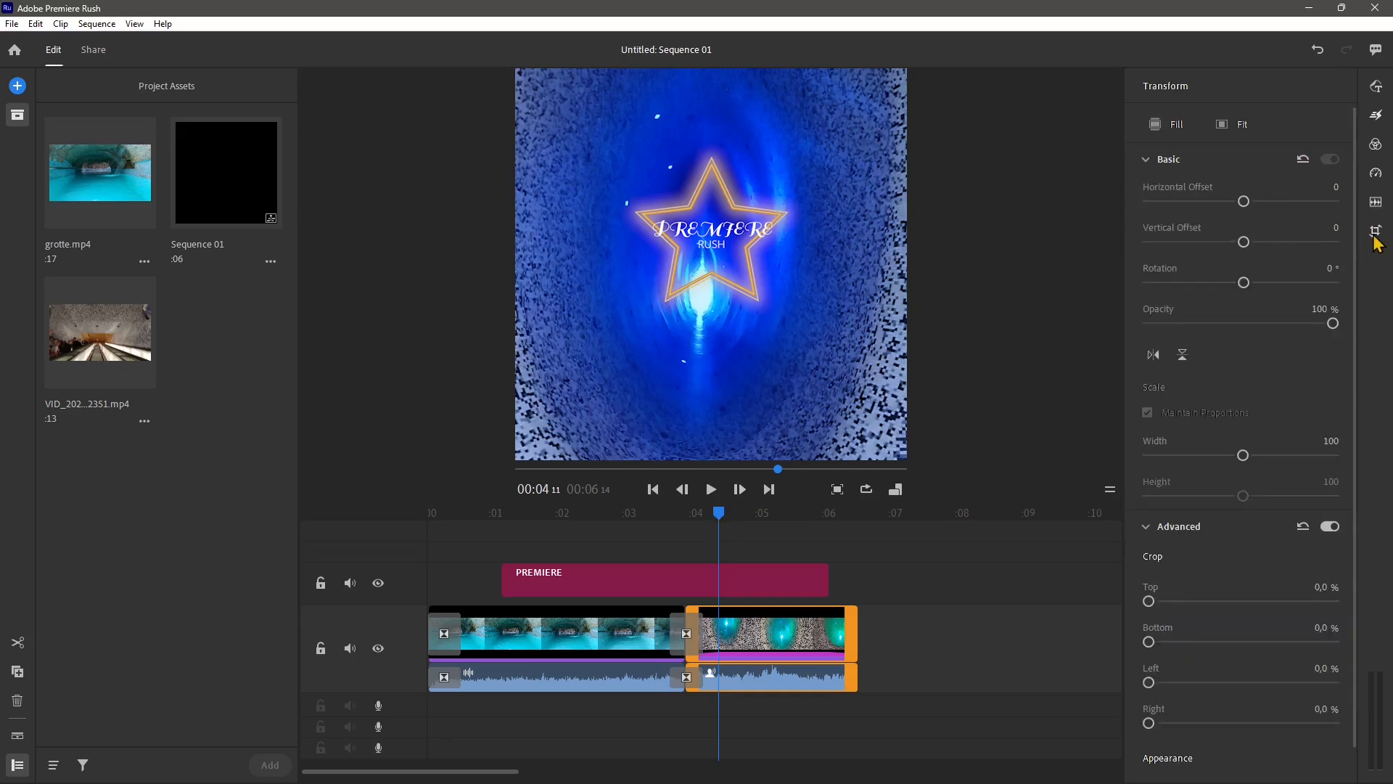
pyautogui.click(1238, 129)
pyautogui.click(1159, 127)
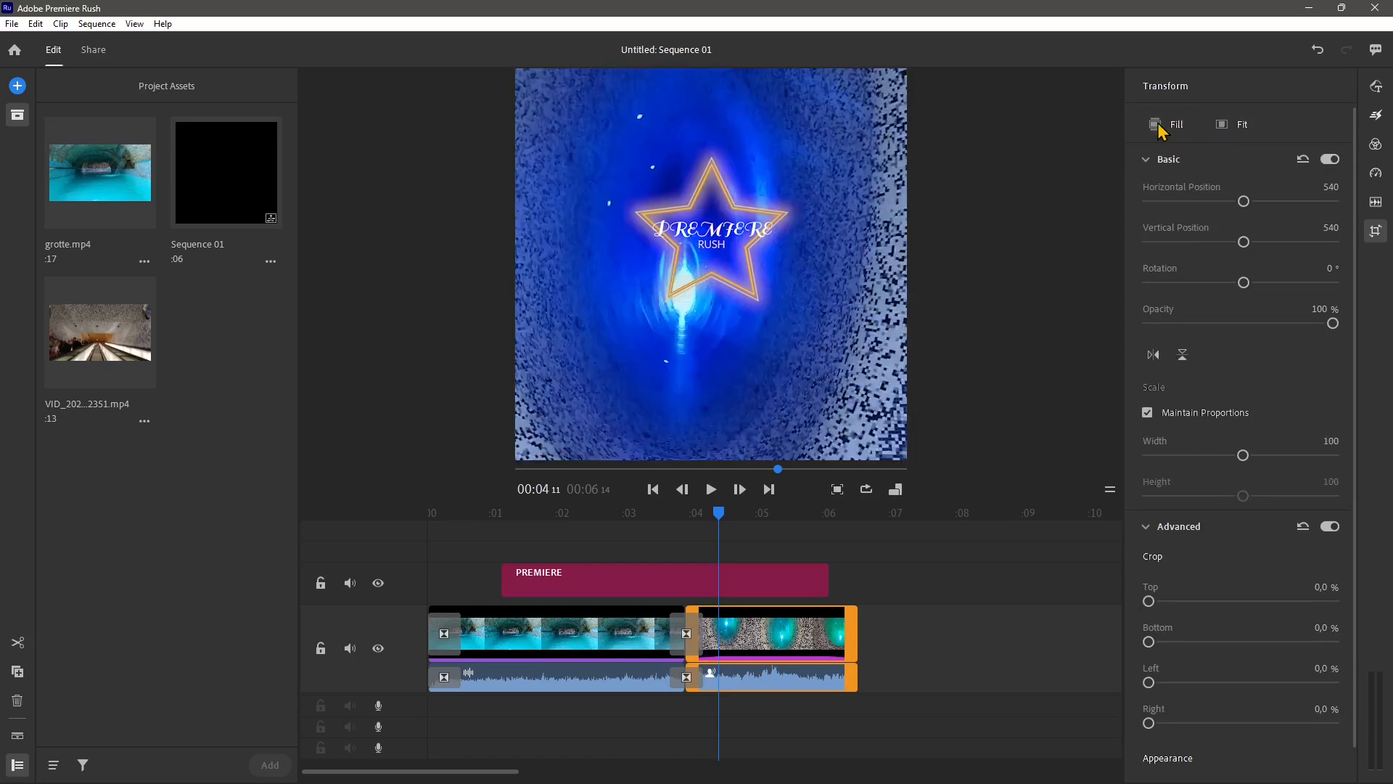
pyautogui.moveTo(1244, 203); pyautogui.dragTo(1242, 245)
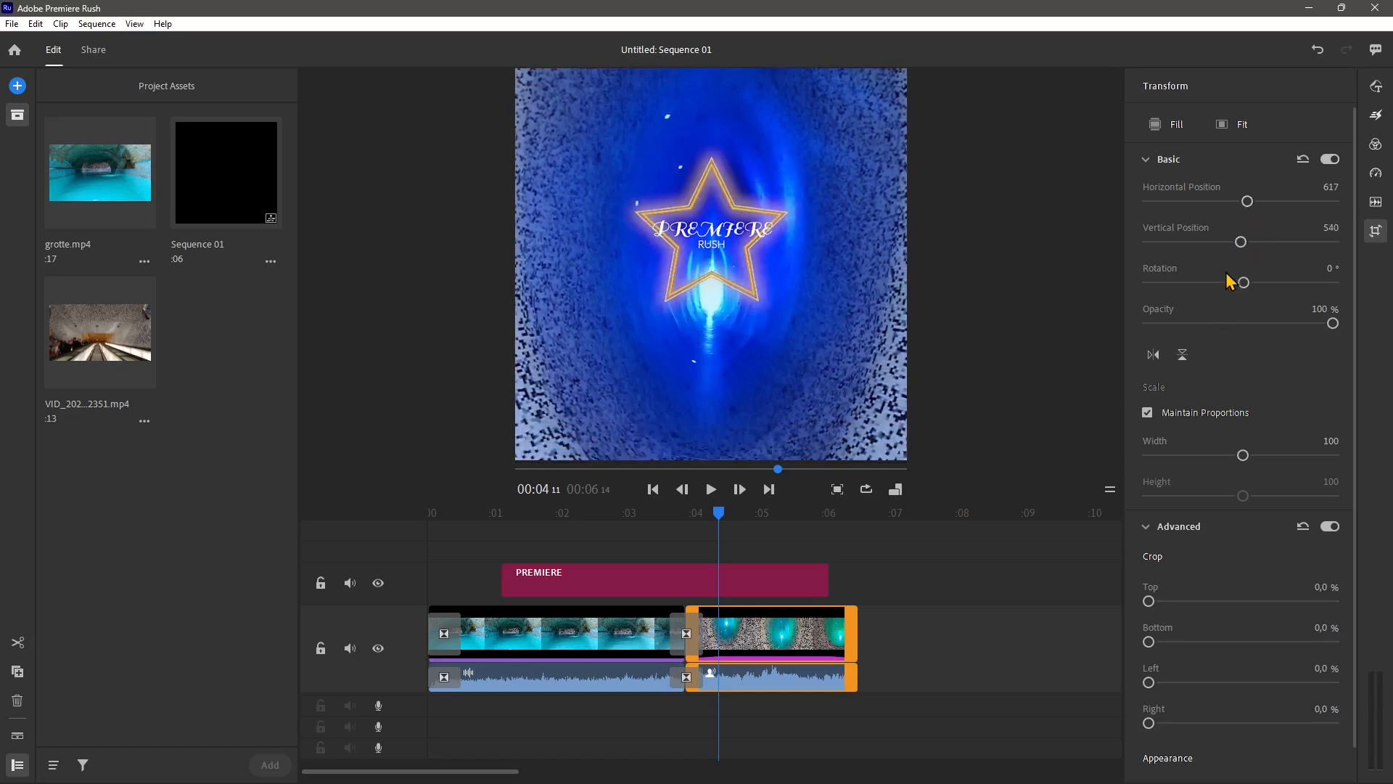
pyautogui.moveTo(1333, 324)
pyautogui.mouseDown()
pyautogui.moveTo(1296, 333)
pyautogui.moveTo(1339, 335)
pyautogui.mouseUp()
# Try cropping the second clip from its upper edge, undo the crop, and set its edge feather to 7
pyautogui.scroll(-1, 1233, 579)
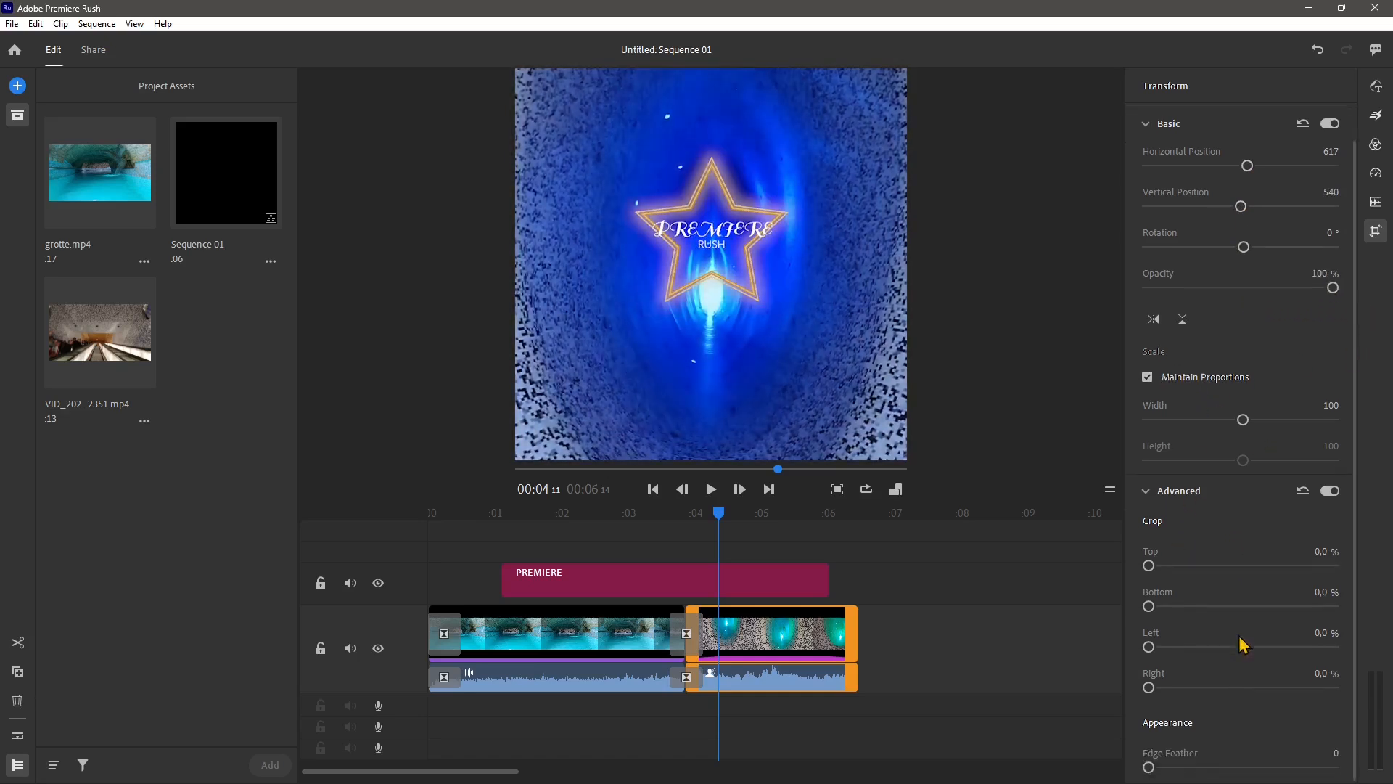
pyautogui.moveTo(1149, 566); pyautogui.dragTo(1240, 565)
pyautogui.hotkey('ctrl', 'z')
pyautogui.moveTo(1151, 767)
pyautogui.mouseDown()
pyautogui.moveTo(1227, 768)
pyautogui.moveTo(1112, 760)
pyautogui.moveTo(1161, 764)
pyautogui.mouseUp()
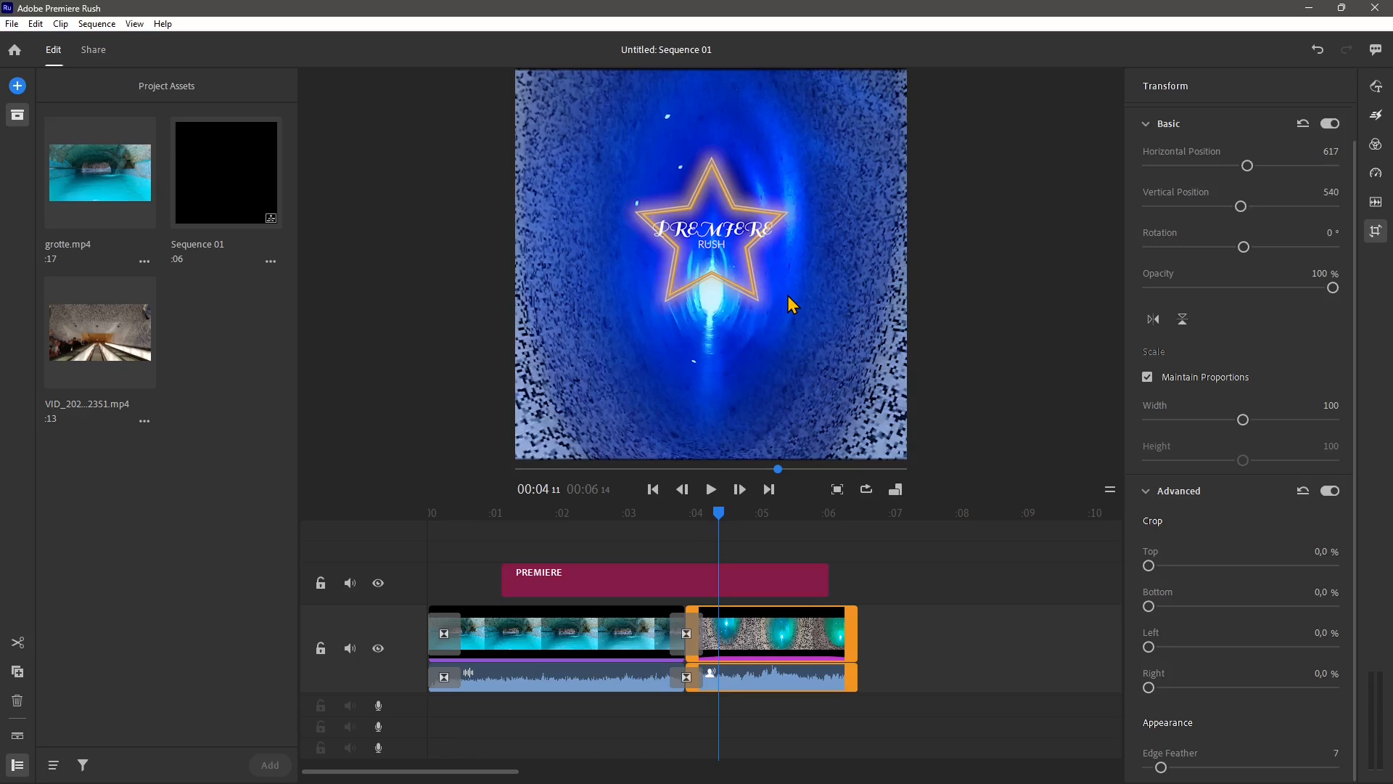
# Enlarge the PREMIERE title proportionally to a scale of 227
pyautogui.click(621, 584)
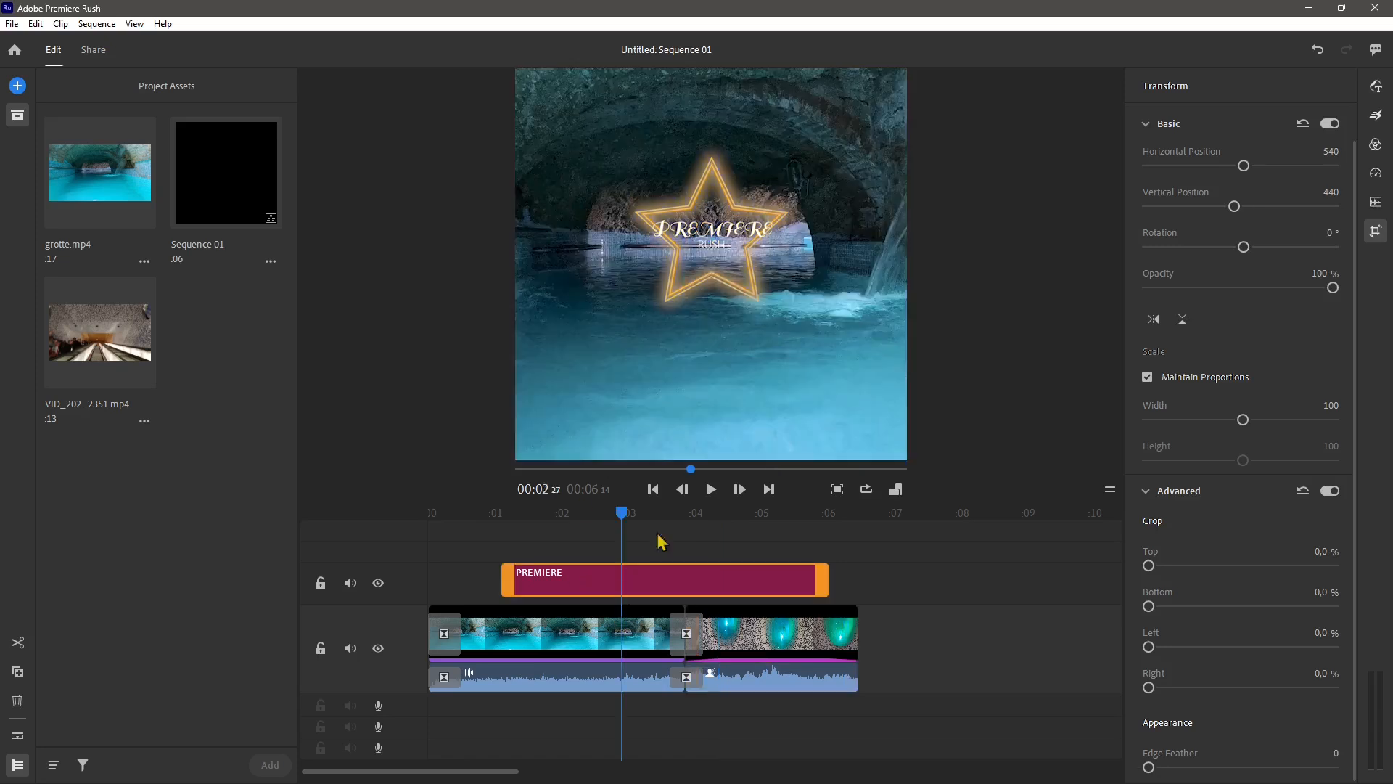
pyautogui.click(743, 283)
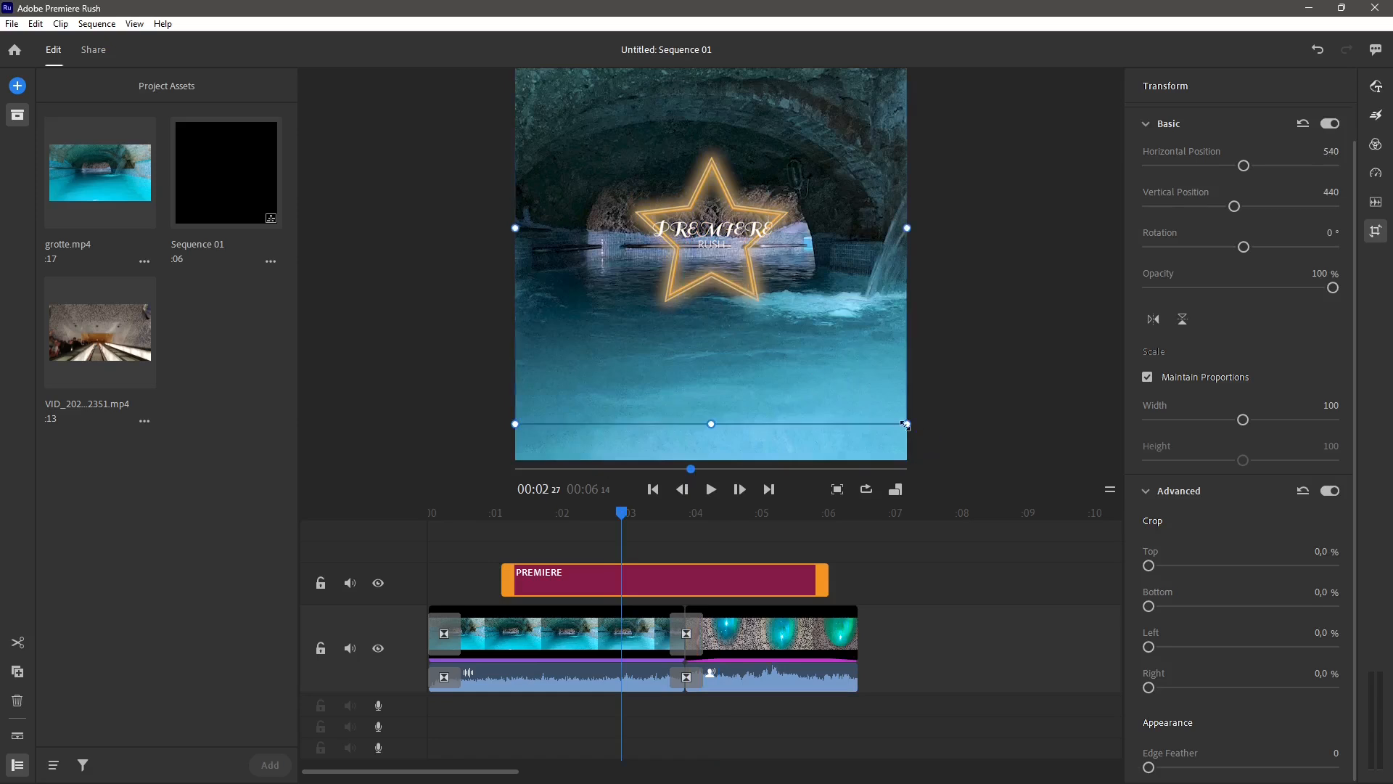
pyautogui.moveTo(907, 425); pyautogui.dragTo(1248, 674)
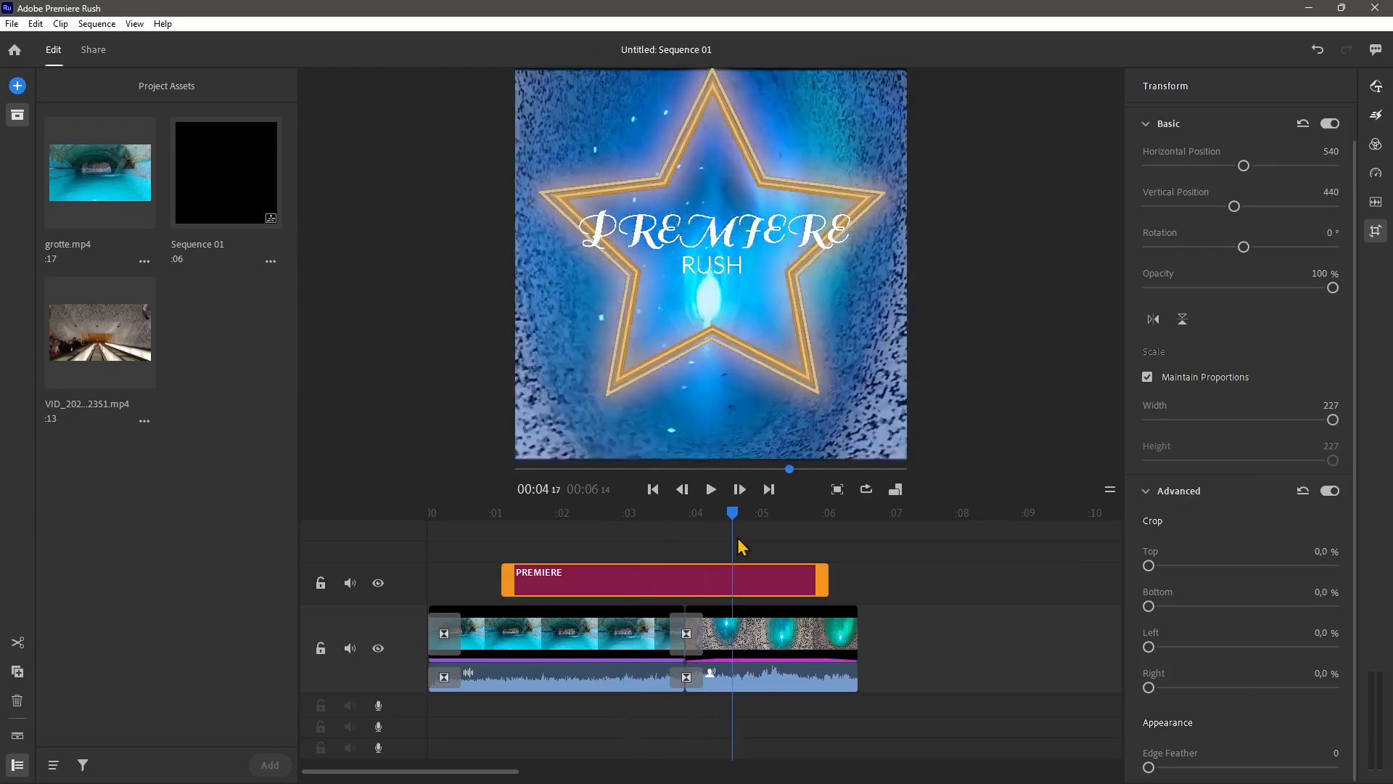